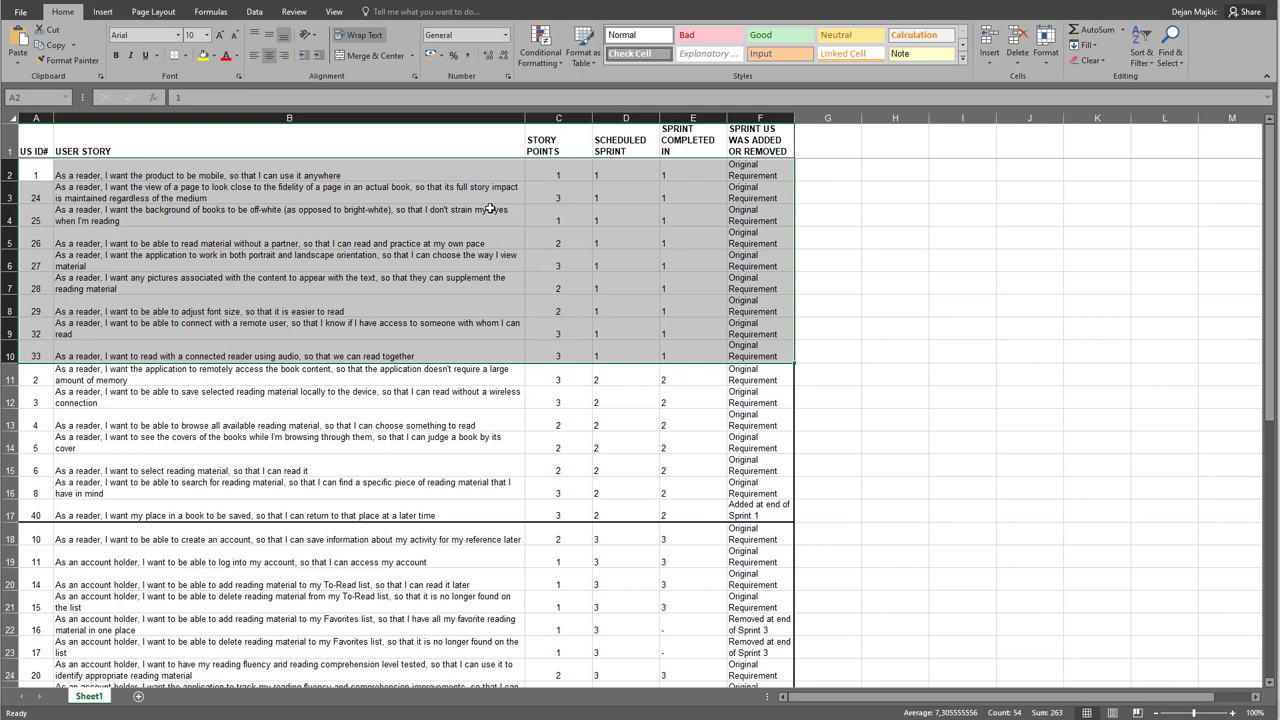
pyautogui.click(36, 378)
pyautogui.moveTo(90, 383); pyautogui.dragTo(758, 512)
pyautogui.scroll(-1, 586, 521)
pyautogui.scroll(-2, 586, 521)
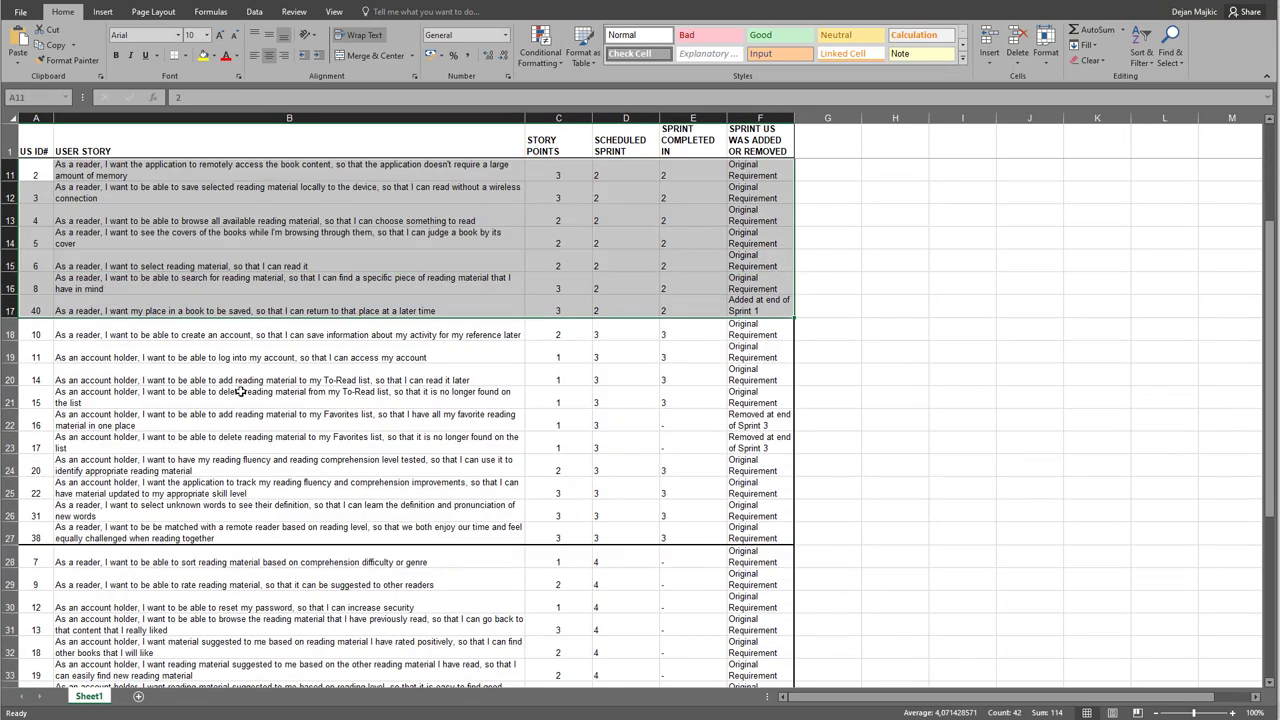
pyautogui.moveTo(34, 334); pyautogui.dragTo(775, 537)
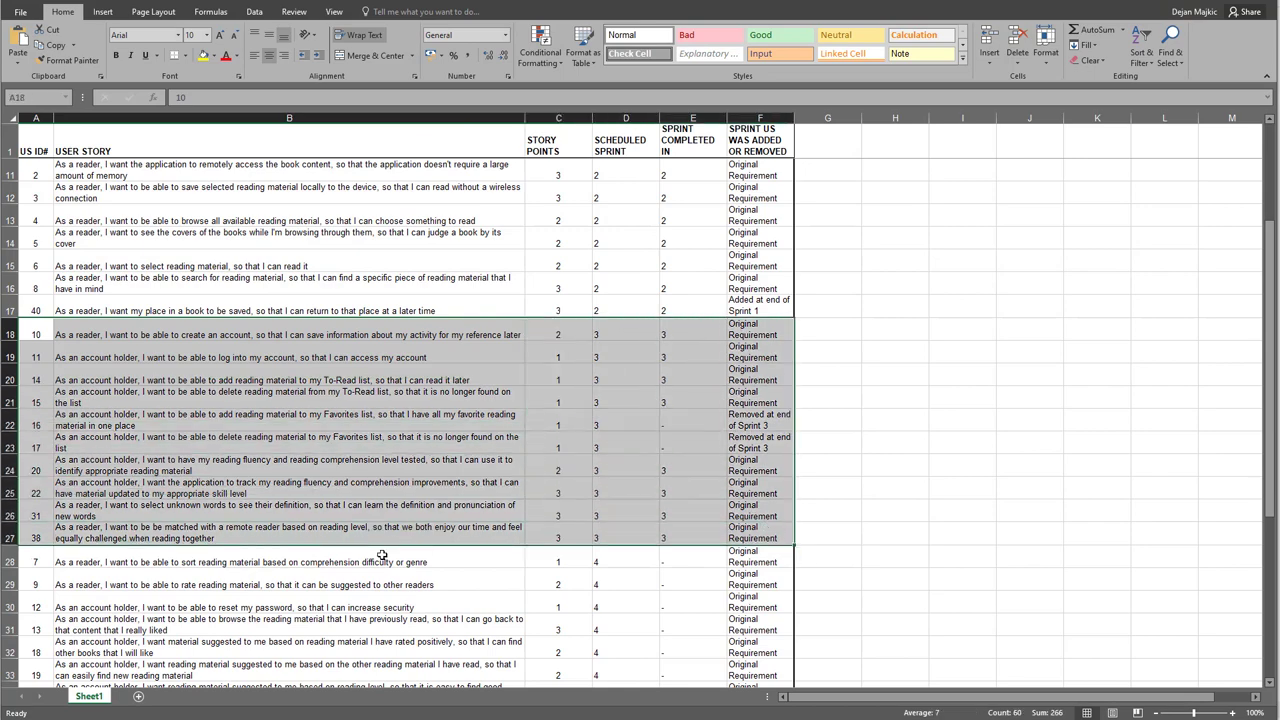
pyautogui.scroll(-4, 354, 562)
pyautogui.click(49, 289)
pyautogui.moveTo(49, 289); pyautogui.dragTo(790, 630)
pyautogui.scroll(7, 590, 655)
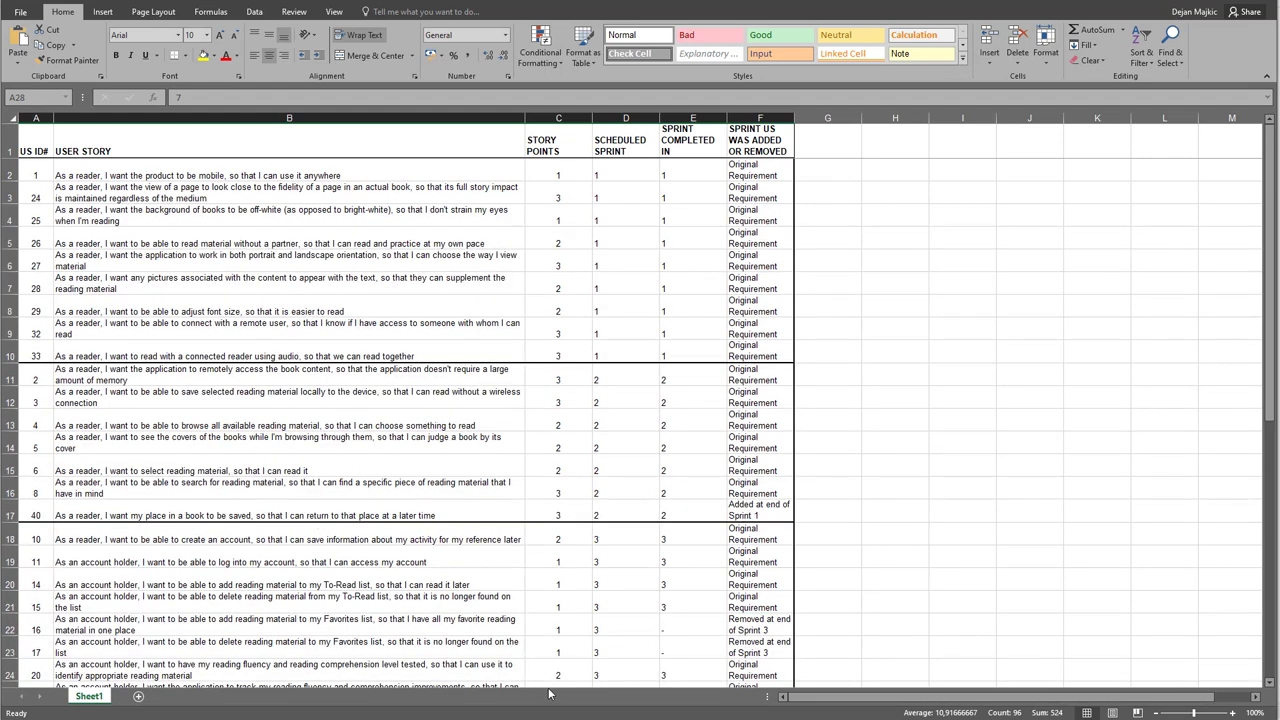
pyautogui.click(238, 295)
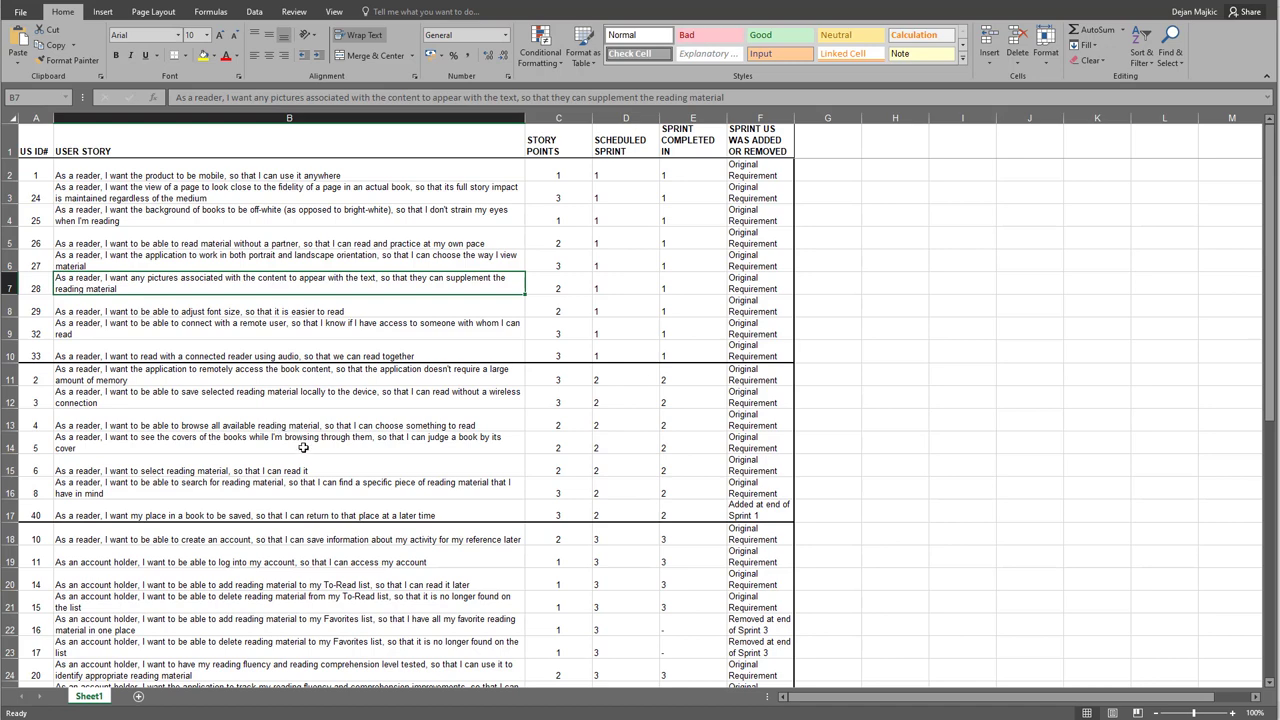
pyautogui.scroll(-3, 305, 448)
pyautogui.scroll(-1, 313, 448)
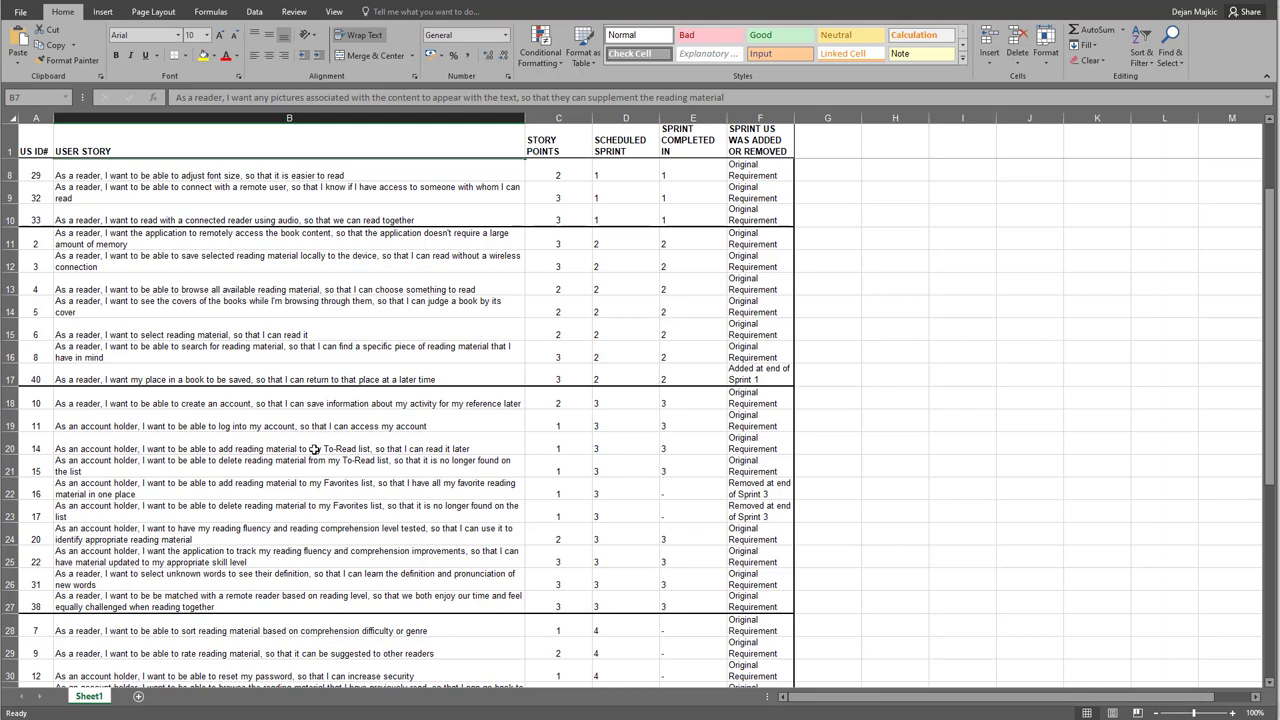
pyautogui.scroll(-2, 313, 448)
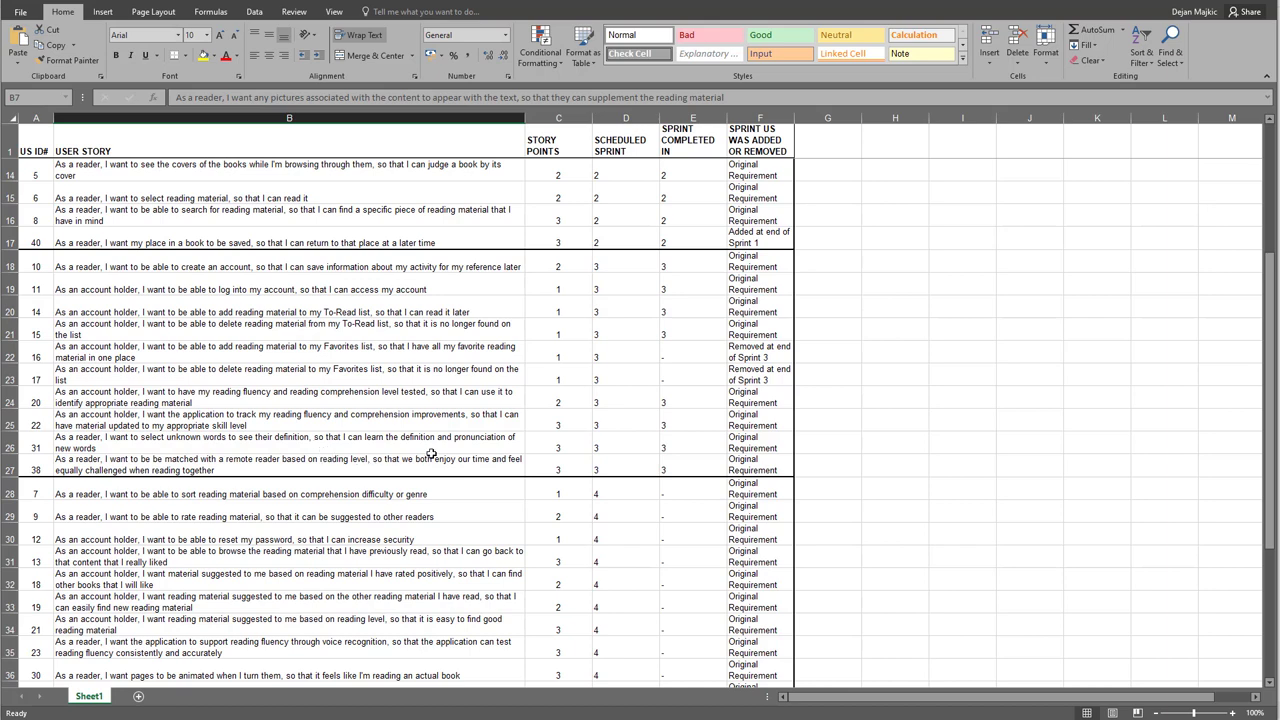
pyautogui.scroll(4, 433, 467)
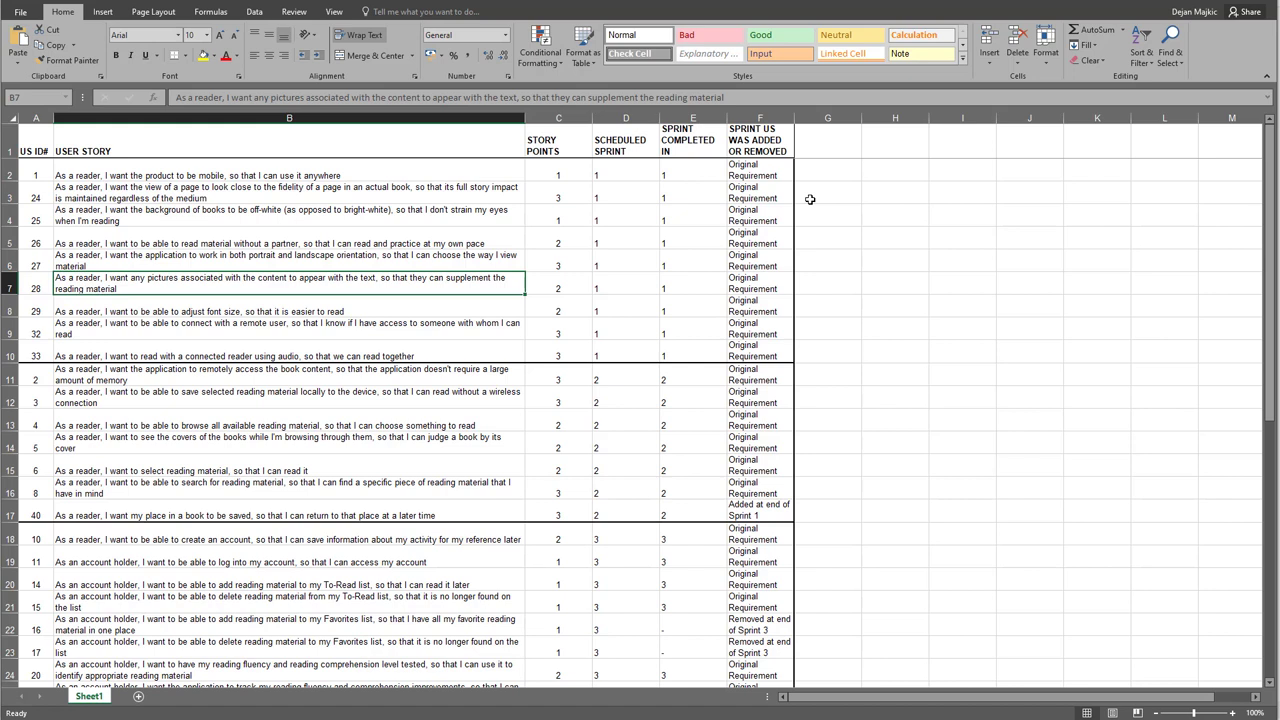
# Apply the light yellow Note style to story 40's row
pyautogui.click(747, 514)
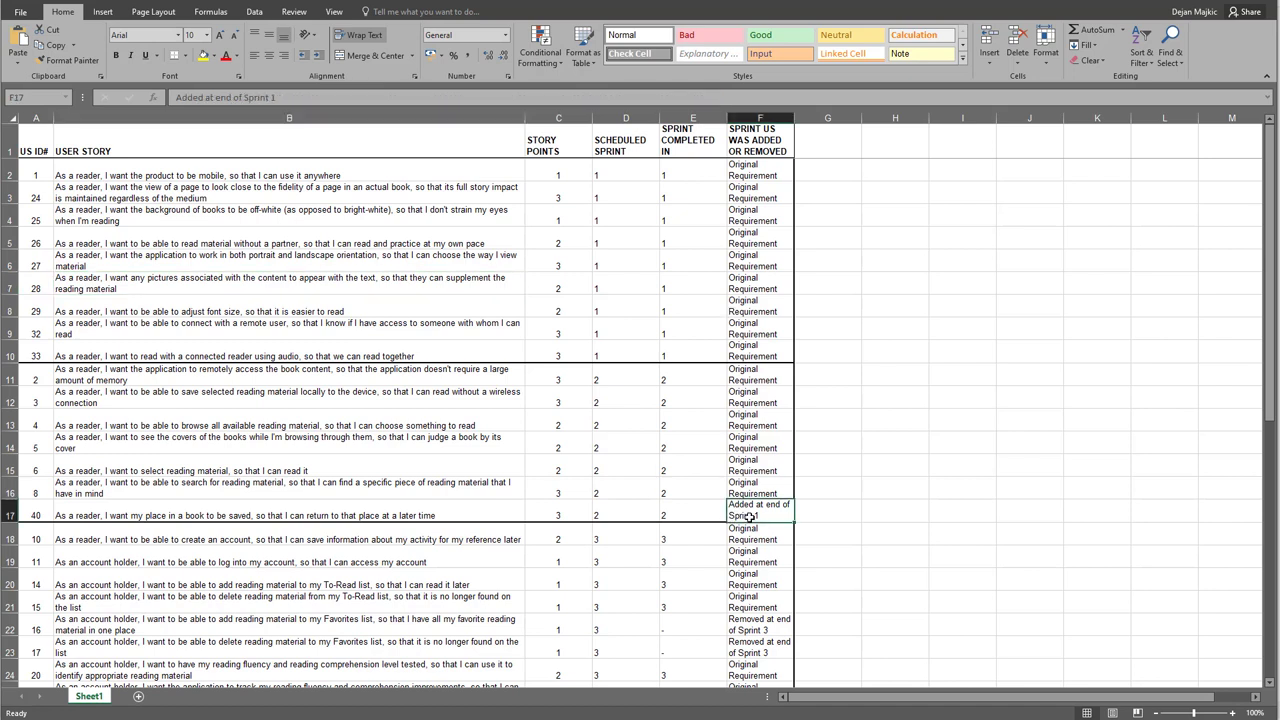
pyautogui.moveTo(37, 513); pyautogui.dragTo(752, 514)
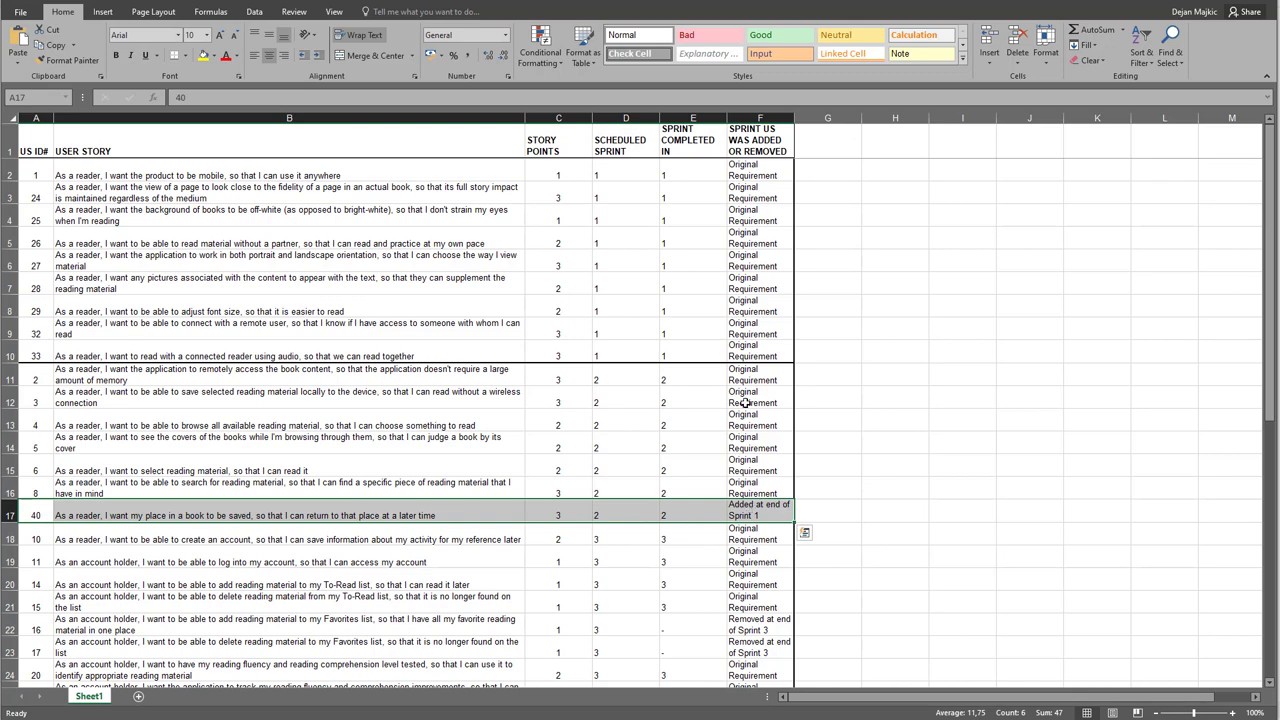
pyautogui.click(920, 53)
# Apply the red Bad style to rows A22:F23, the two stories removed at end of Sprint 3
pyautogui.scroll(-2, 768, 398)
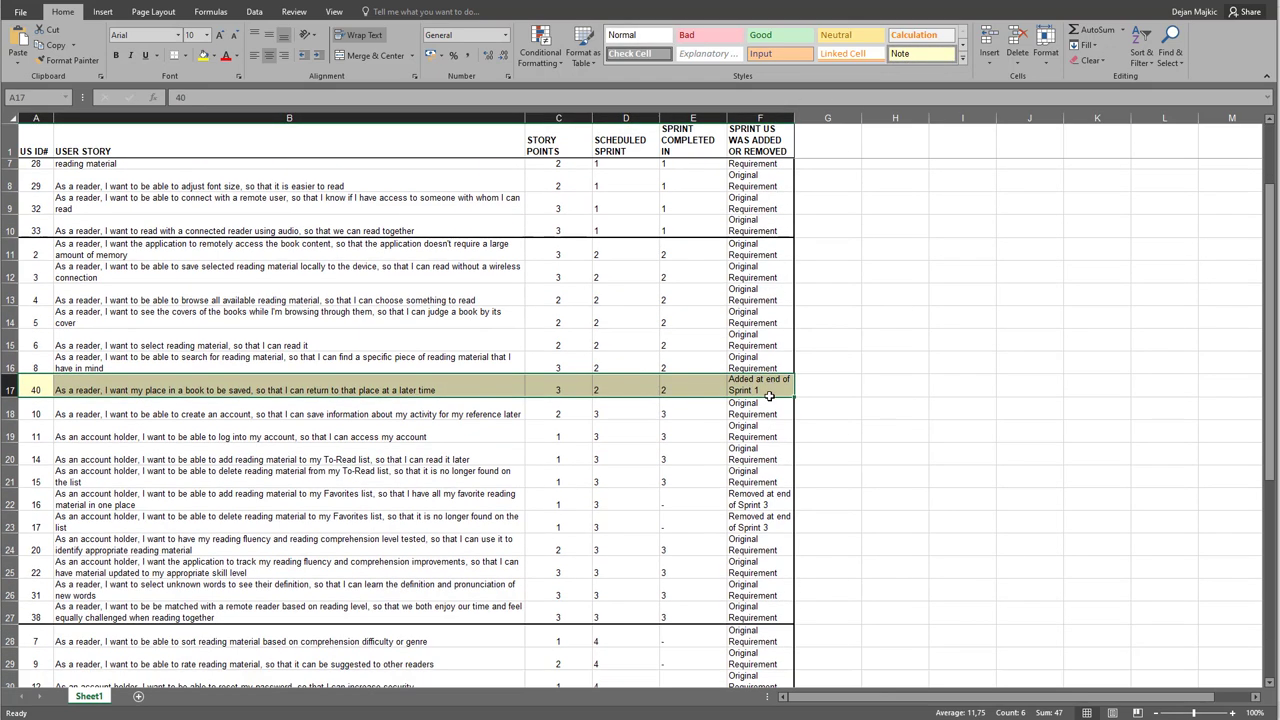
pyautogui.moveTo(755, 490); pyautogui.dragTo(757, 512)
pyautogui.moveTo(33, 492); pyautogui.dragTo(760, 514)
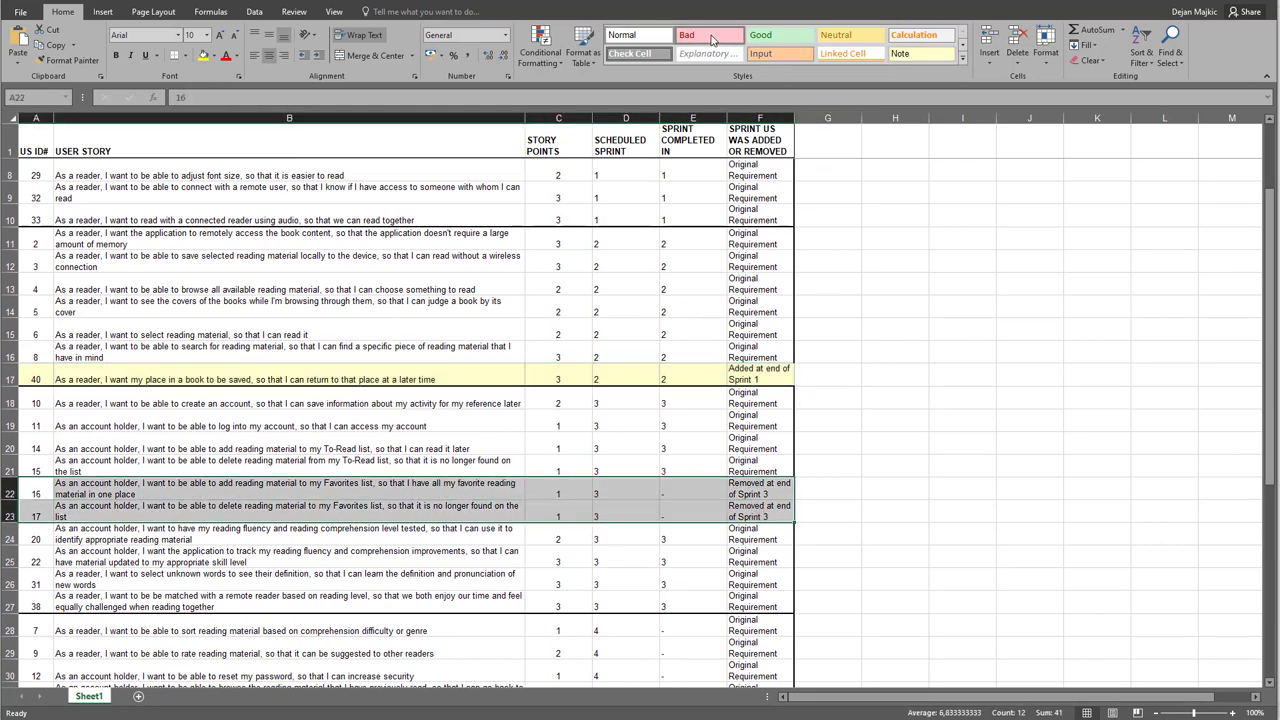
pyautogui.click(712, 38)
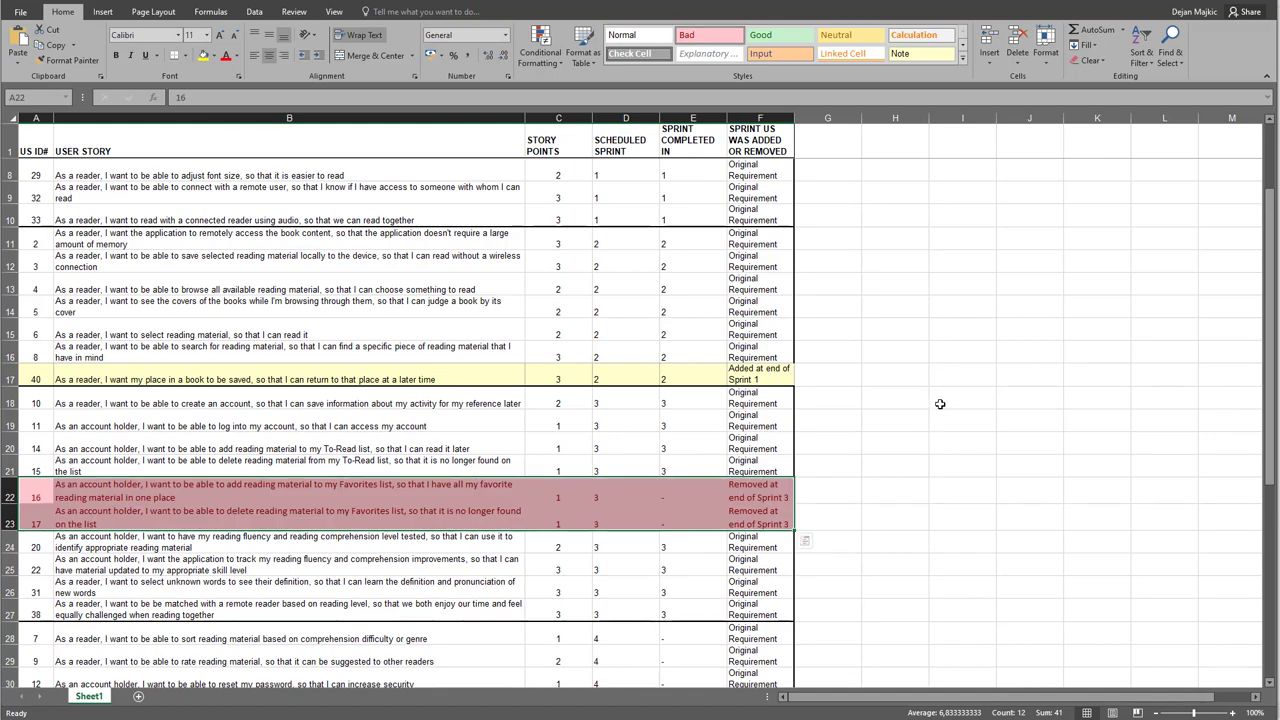
# Apply the Note style to the three late-added stories 41–43 at the bottom
pyautogui.scroll(-5, 940, 403)
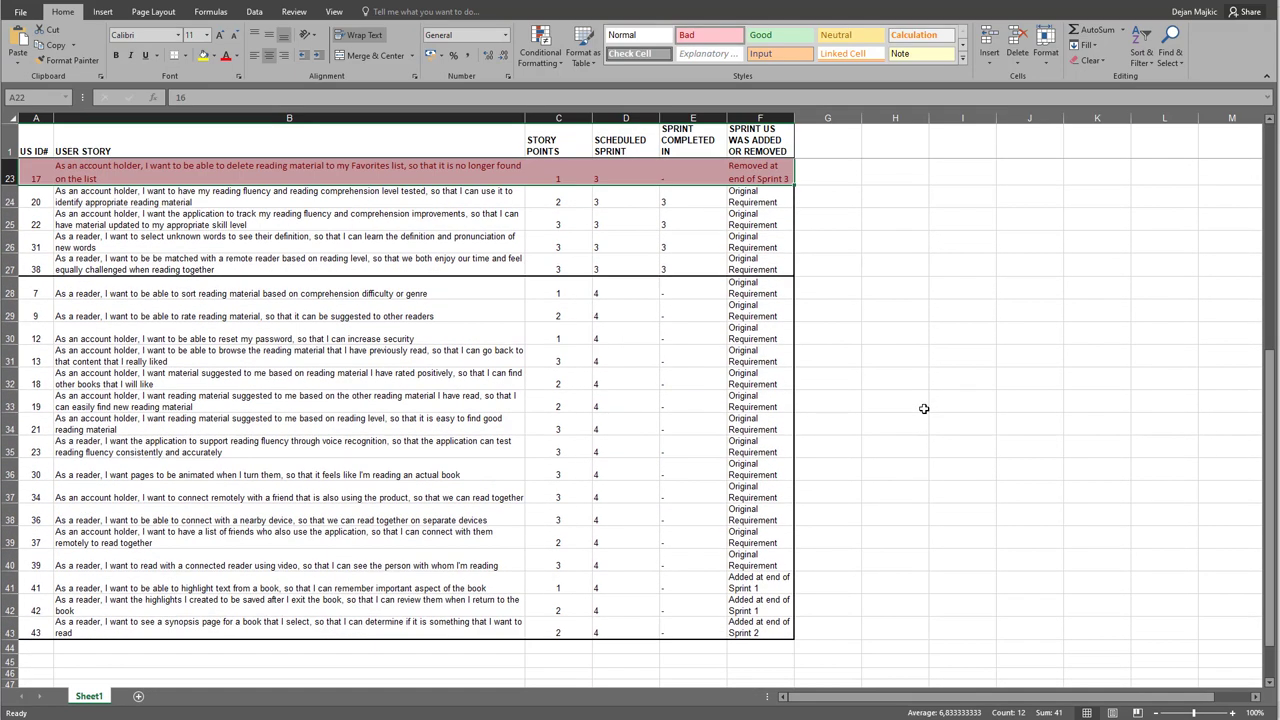
pyautogui.scroll(-1, 924, 408)
pyautogui.moveTo(750, 514); pyautogui.dragTo(25, 545)
pyautogui.click(903, 56)
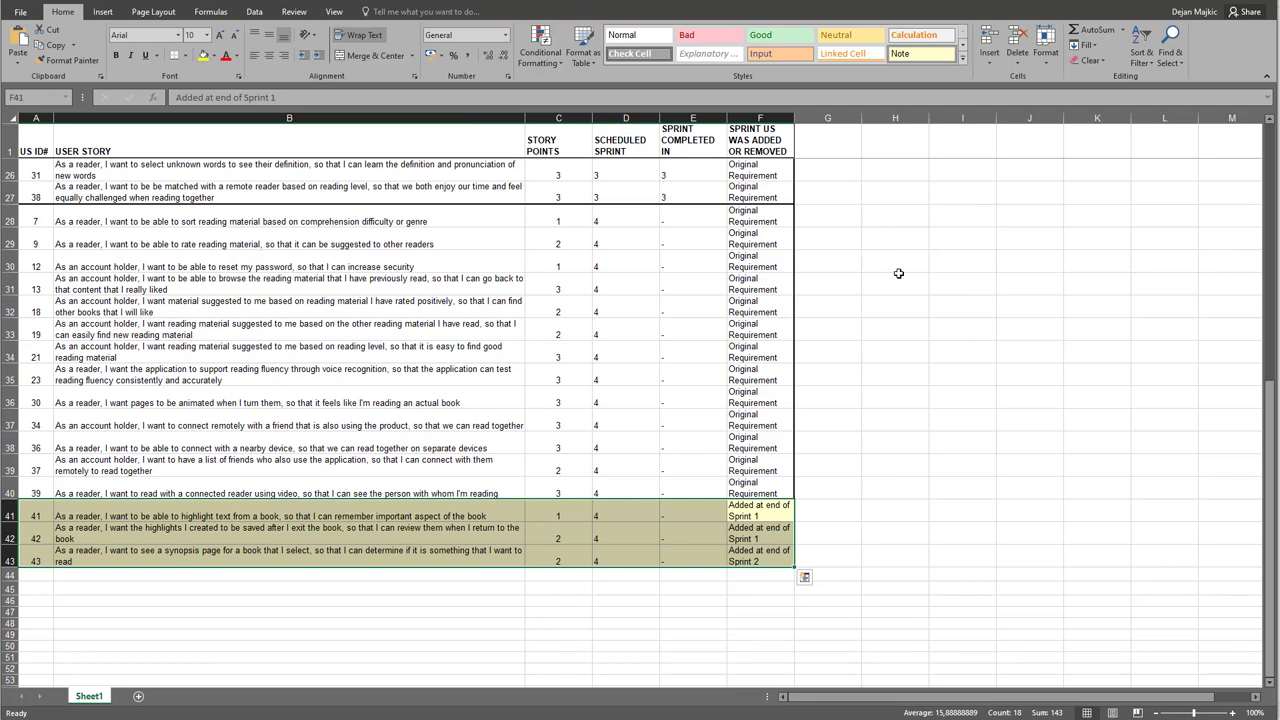
# Cut the rows of late-added stories 41 and 42 (A41:F42)
pyautogui.hotkey('ctrl', 'c')
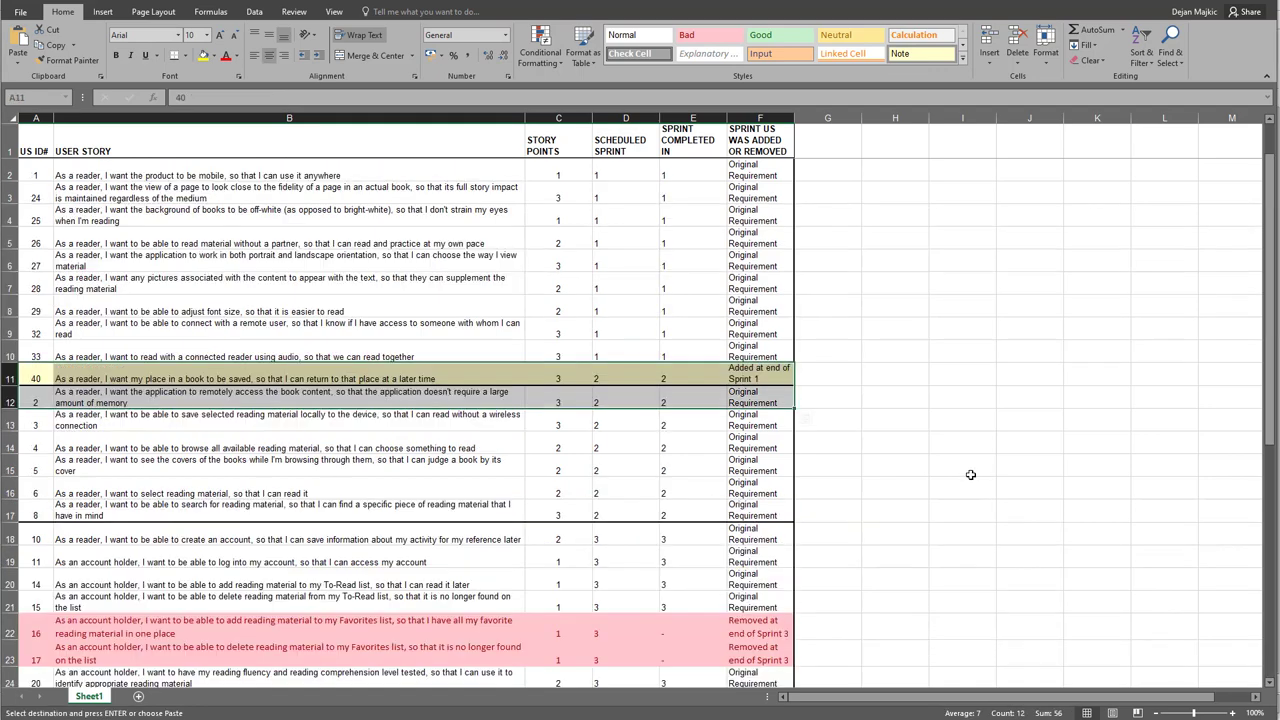
pyautogui.click(970, 474)
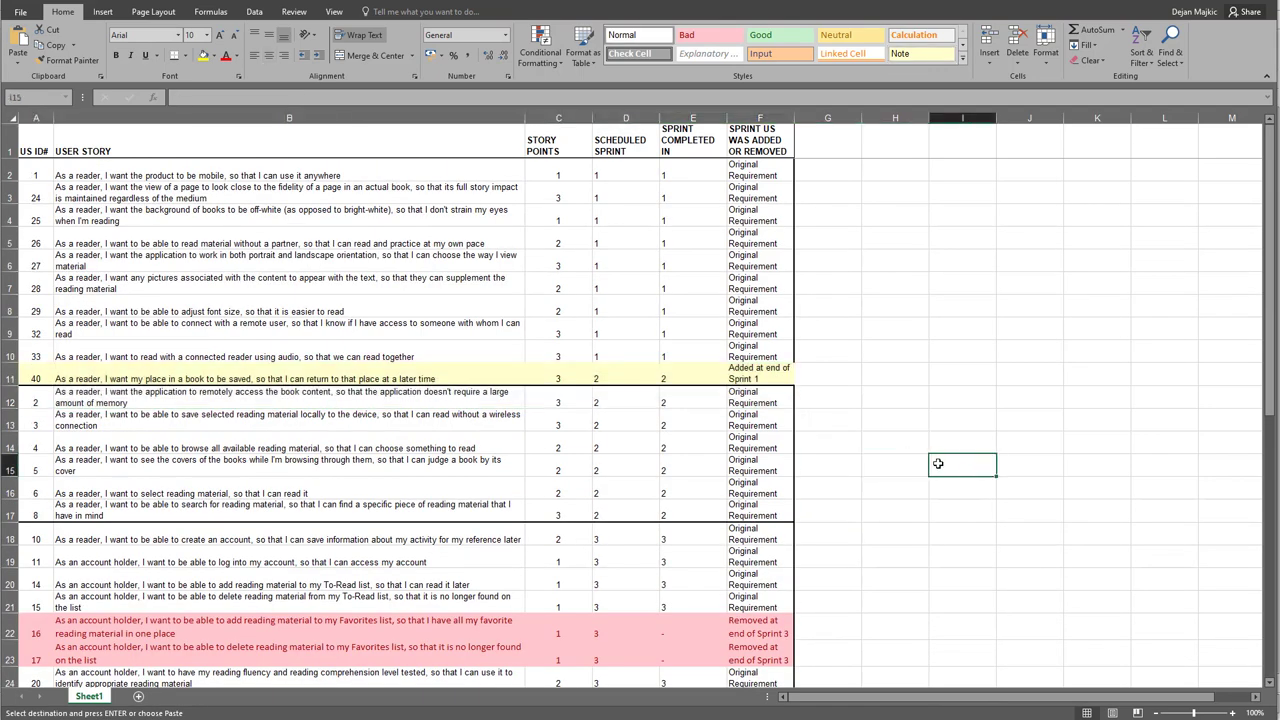
pyautogui.scroll(-4, 955, 462)
pyautogui.scroll(-3, 950, 460)
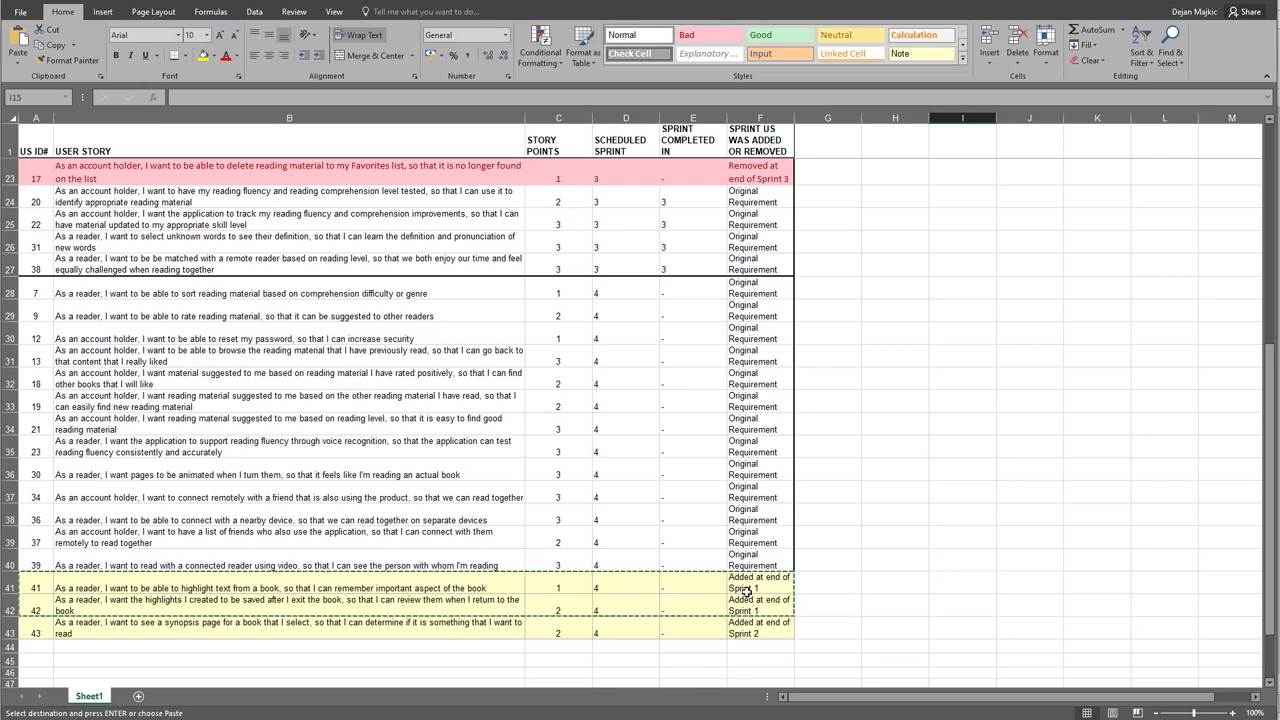
pyautogui.scroll(5, 740, 591)
pyautogui.scroll(2, 732, 592)
pyautogui.scroll(-1, 400, 450)
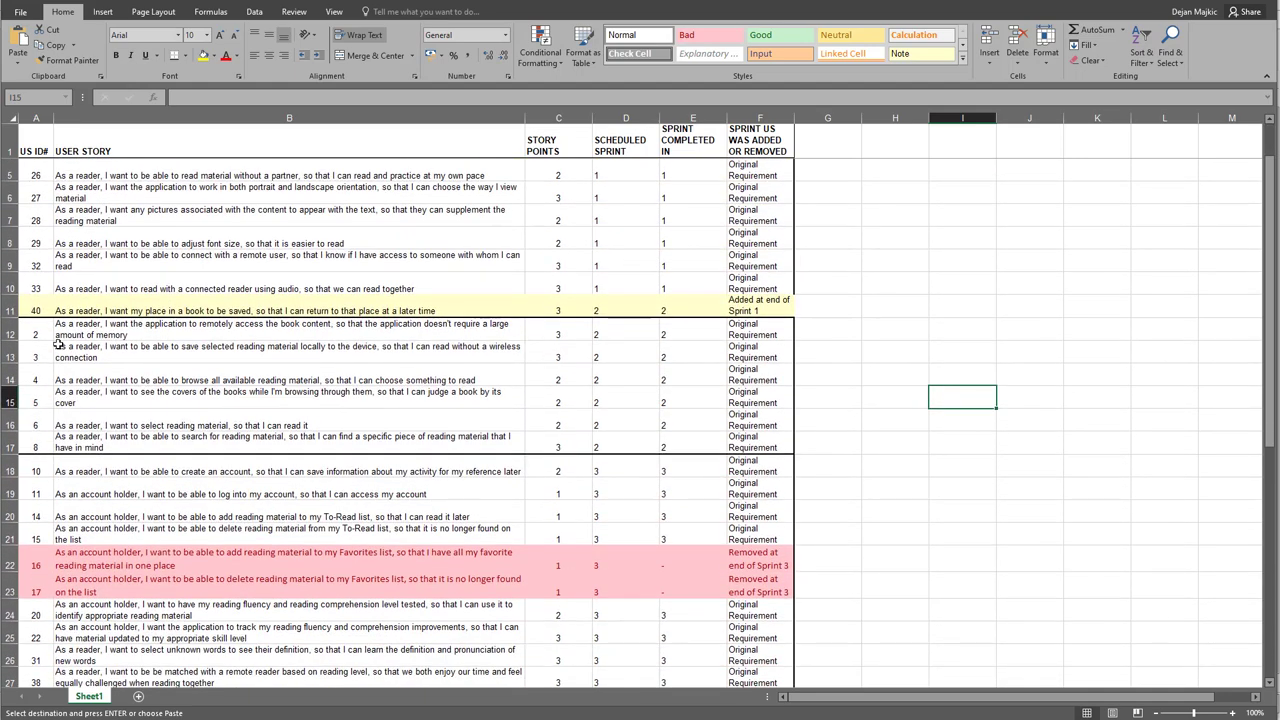
pyautogui.scroll(1, 40, 327)
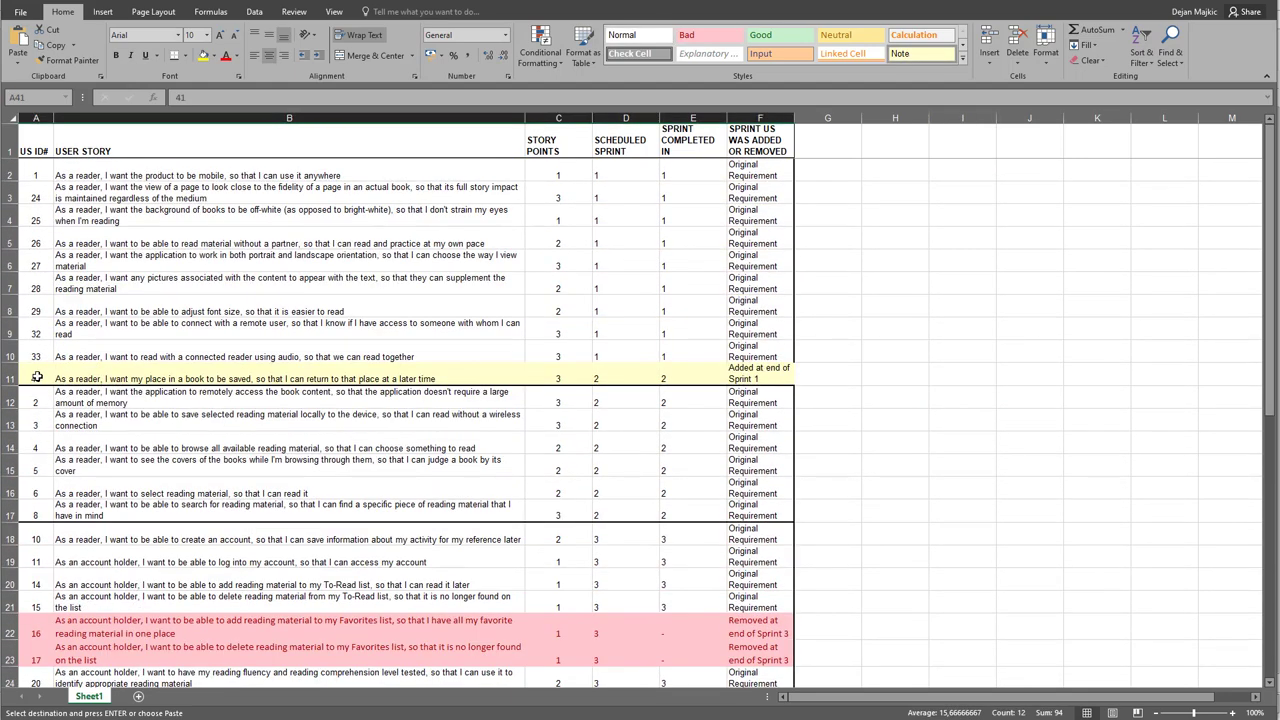
# Insert the cut stories above row 11, then select the Sprint 1 block A2:F13
pyautogui.click(6, 376)
pyautogui.rightClick(6, 376)
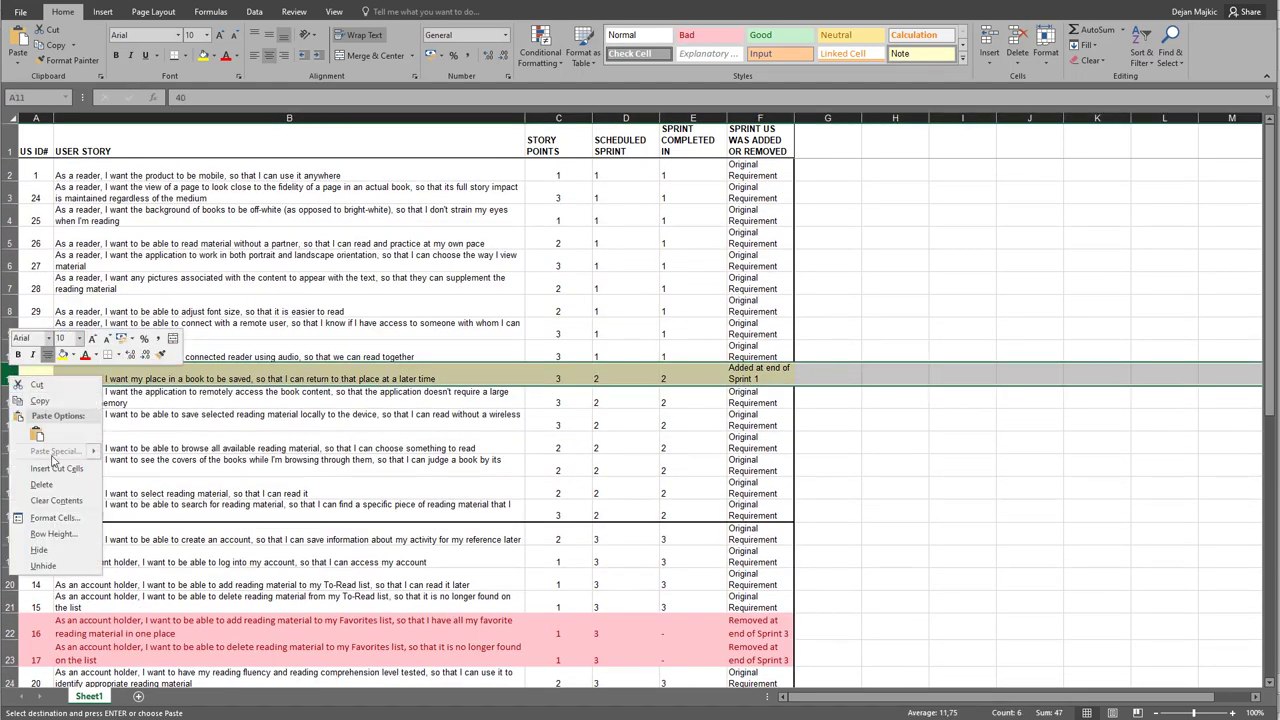
pyautogui.click(54, 468)
pyautogui.click(1056, 400)
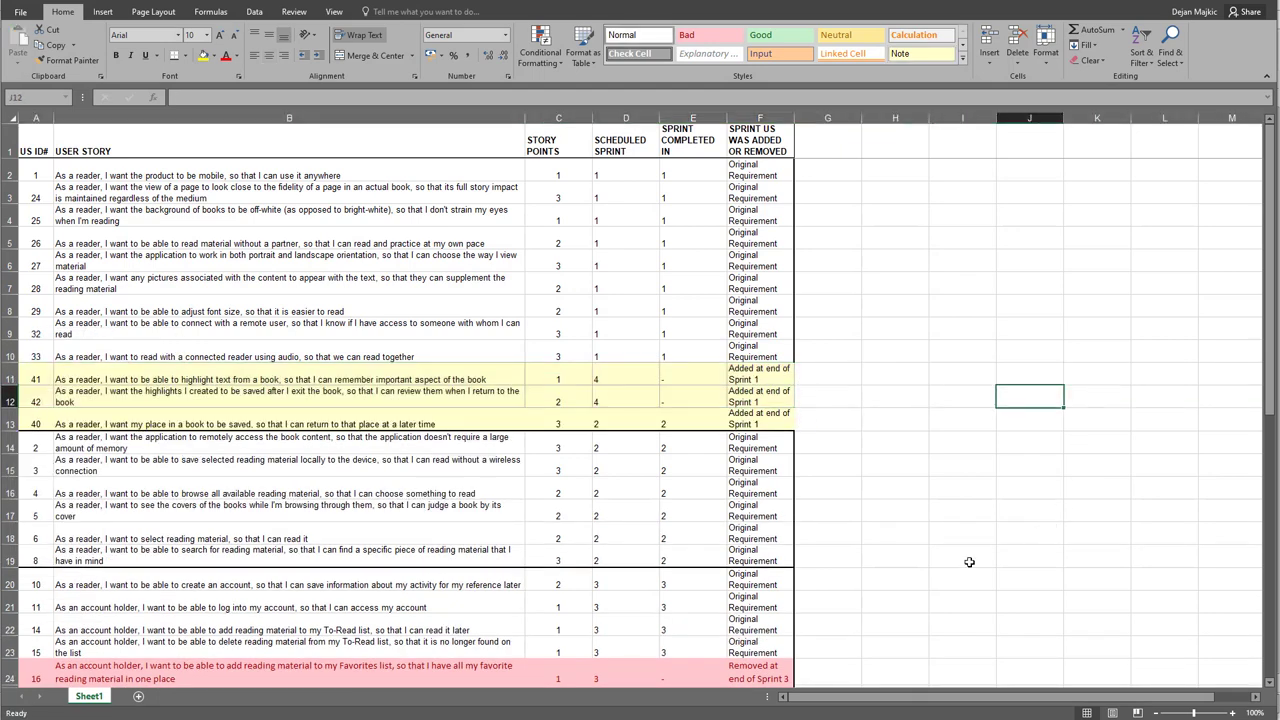
pyautogui.moveTo(38, 171); pyautogui.dragTo(758, 420)
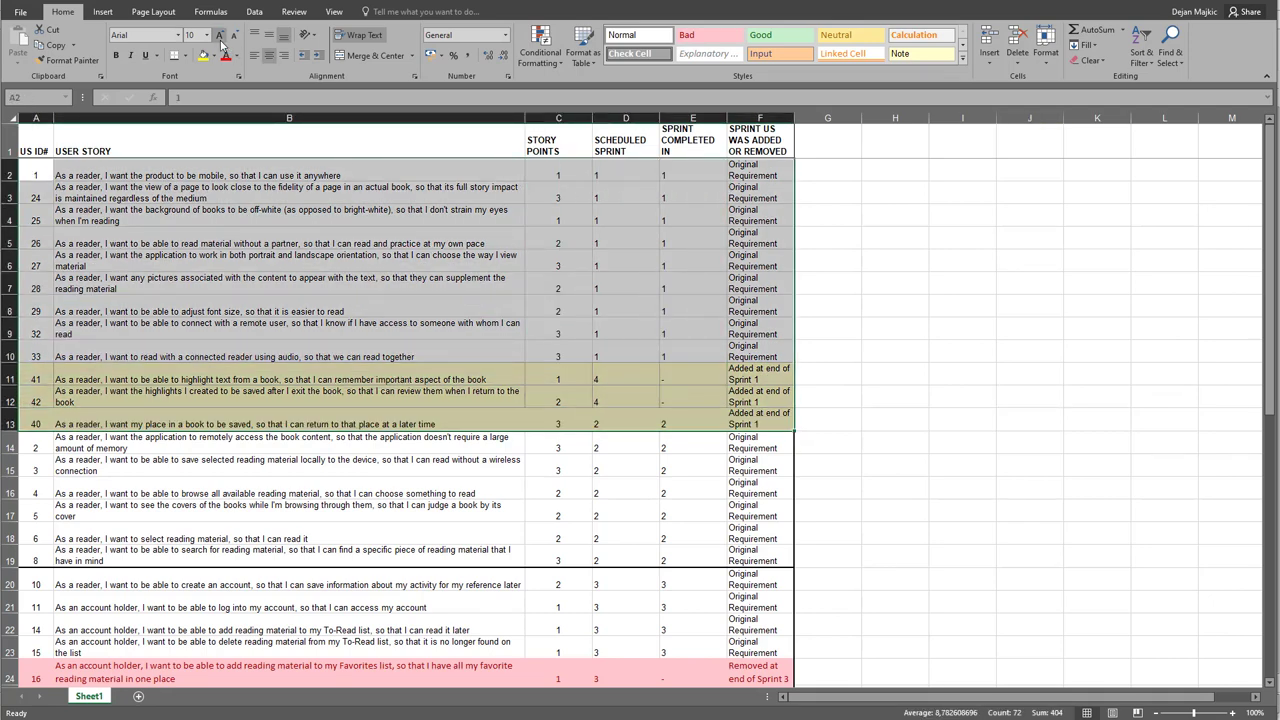
# Put a thick outside border around the Sprint 1 block A2:F13
pyautogui.click(186, 56)
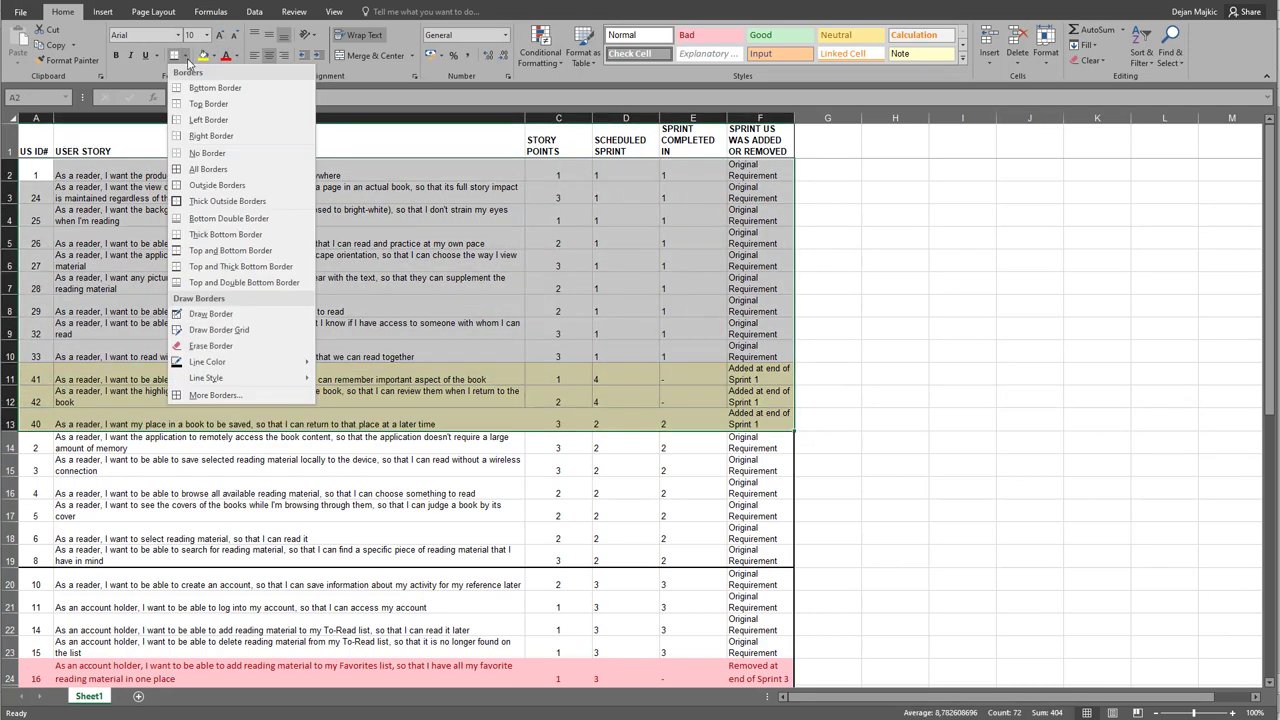
pyautogui.click(227, 201)
pyautogui.click(1170, 352)
# Move story 43's row up into row 20 with Insert Cut Cells
pyautogui.scroll(-2, 1047, 392)
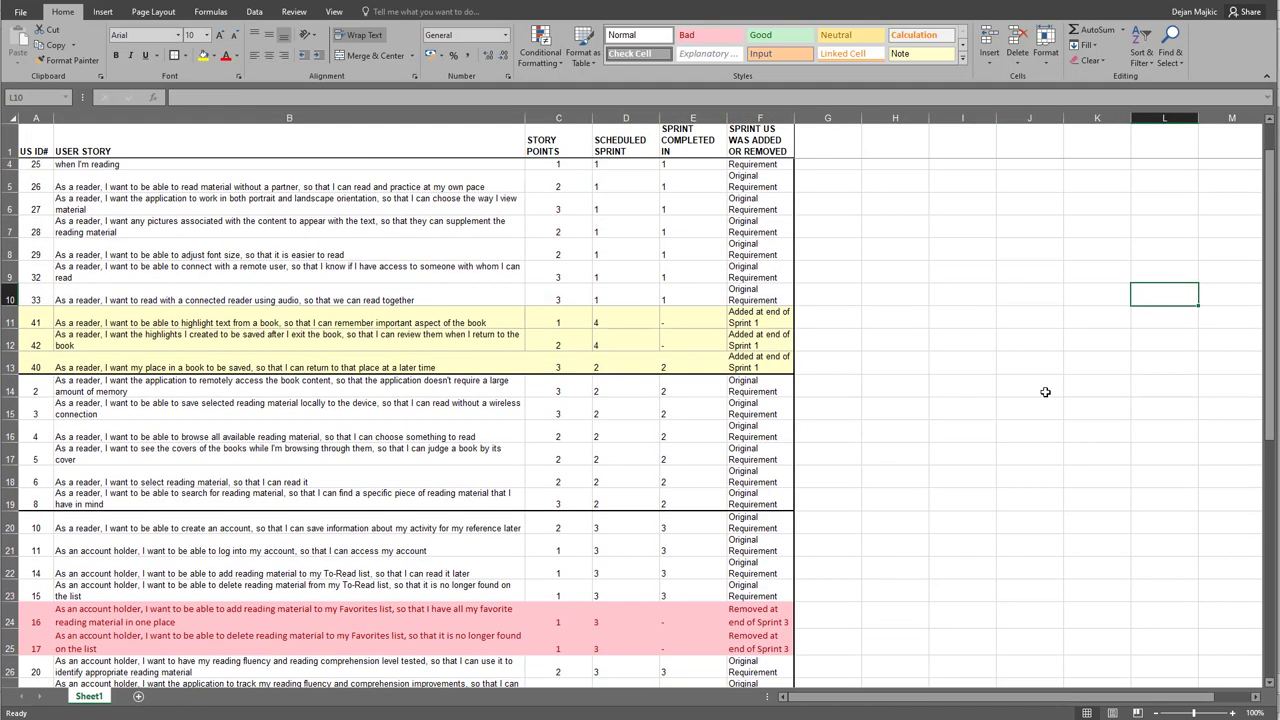
pyautogui.scroll(-7, 1078, 404)
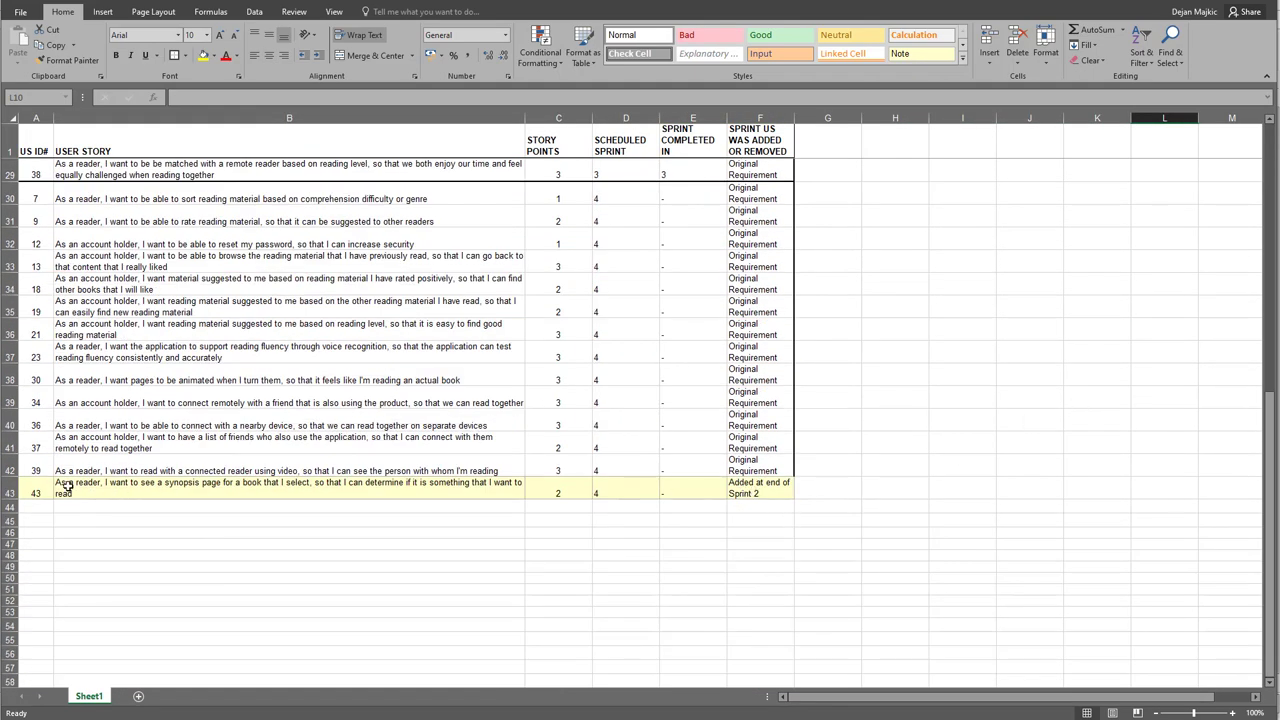
pyautogui.moveTo(29, 487); pyautogui.dragTo(768, 493)
pyautogui.hotkey('ctrl', 'c')
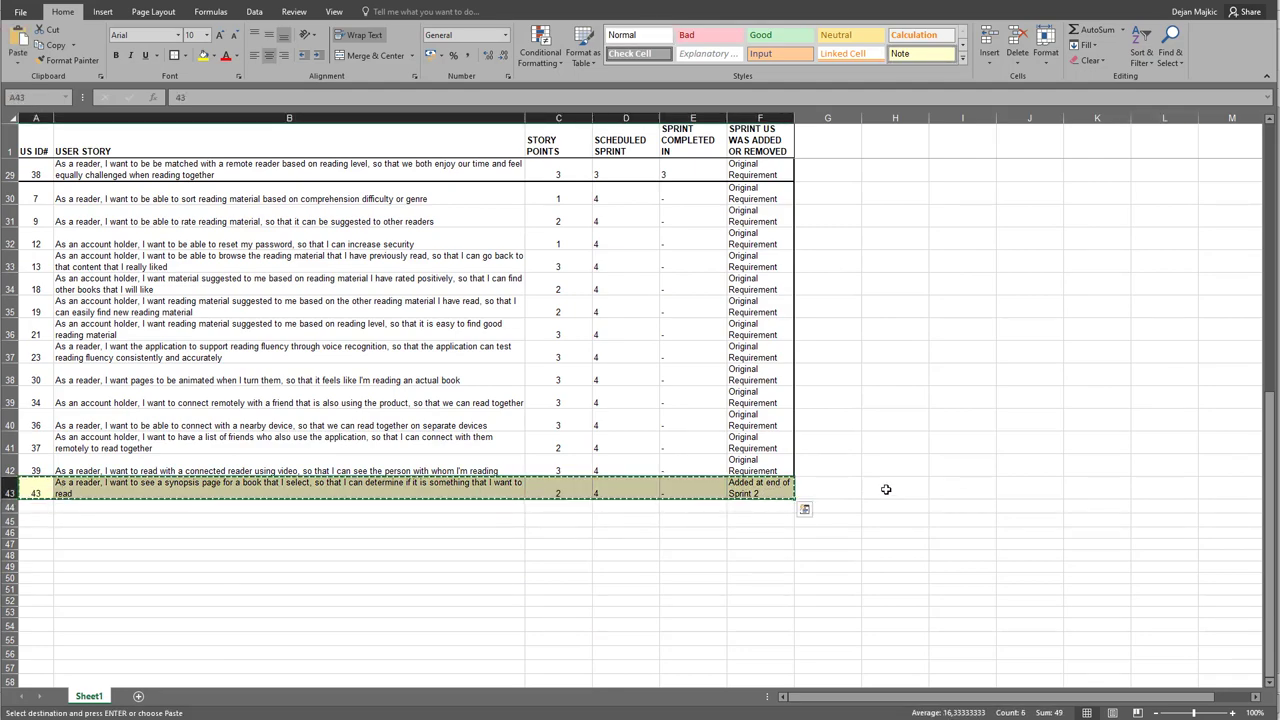
pyautogui.scroll(8, 896, 483)
pyautogui.scroll(1, 897, 483)
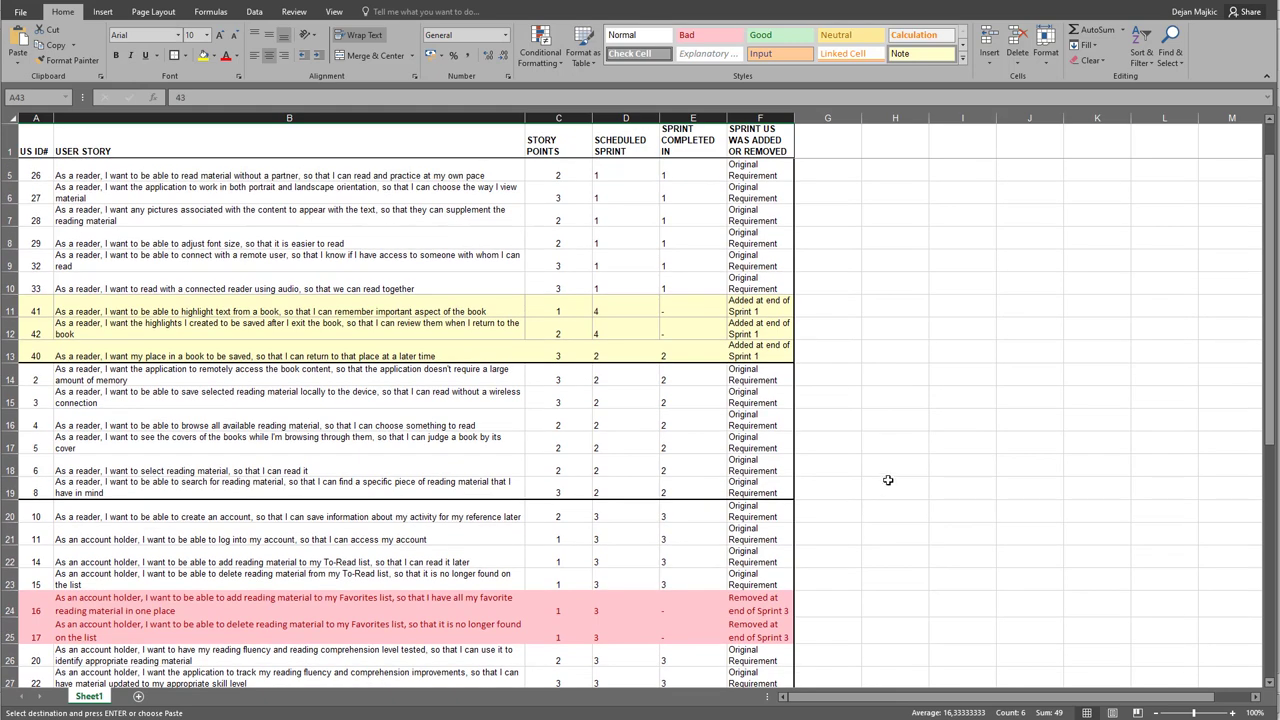
pyautogui.click(10, 513)
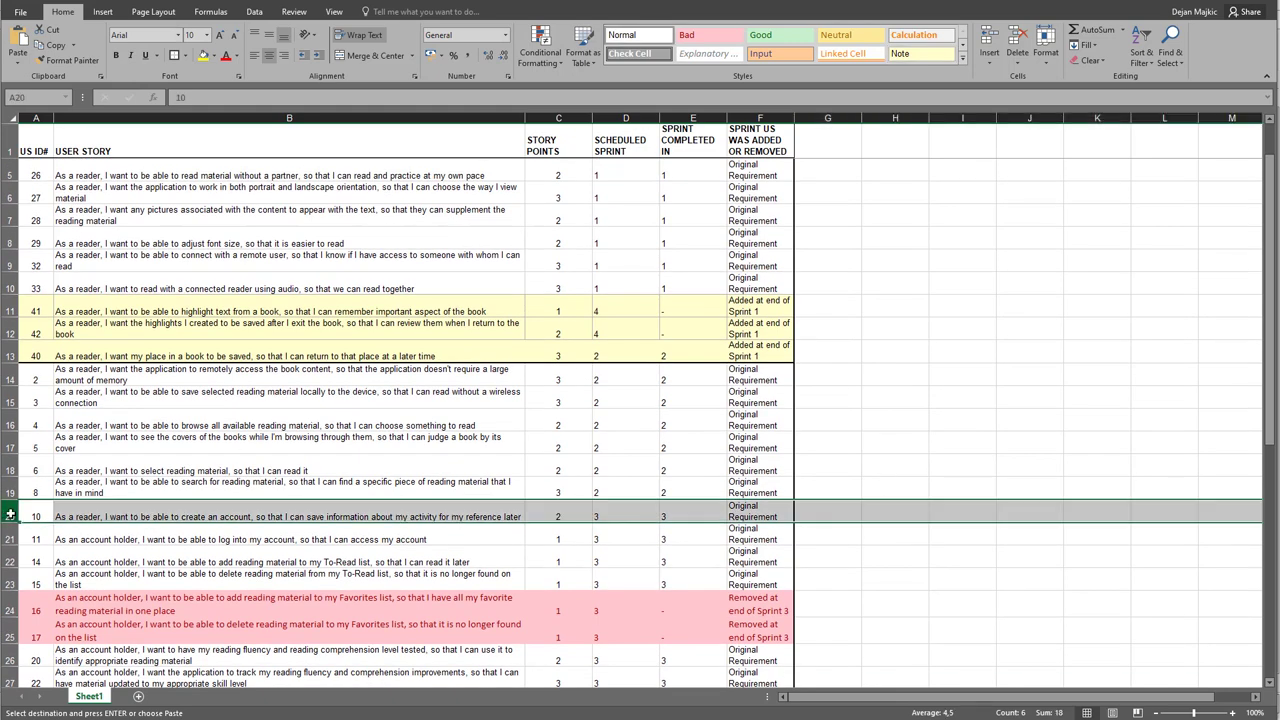
pyautogui.rightClick(10, 513)
pyautogui.click(50, 612)
pyautogui.click(923, 527)
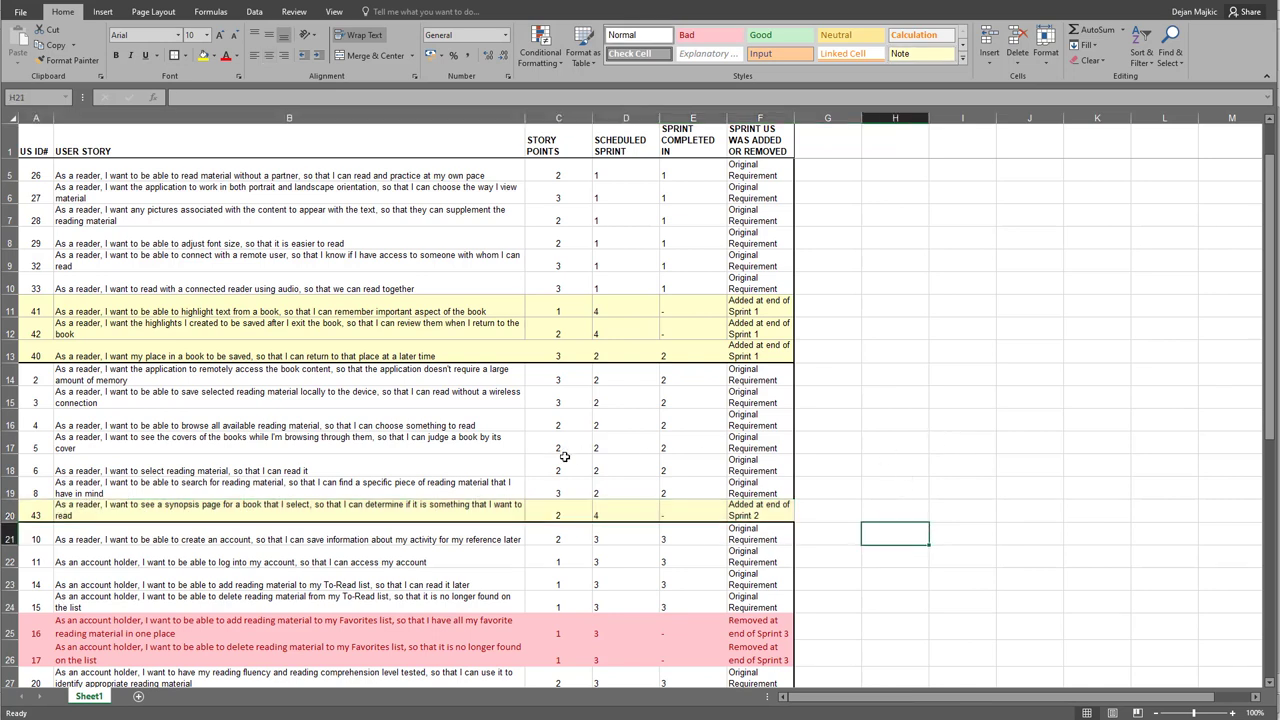
# Give the Sprint 2 block A14:F20 a top and thick bottom border
pyautogui.moveTo(31, 376); pyautogui.dragTo(766, 516)
pyautogui.click(175, 56)
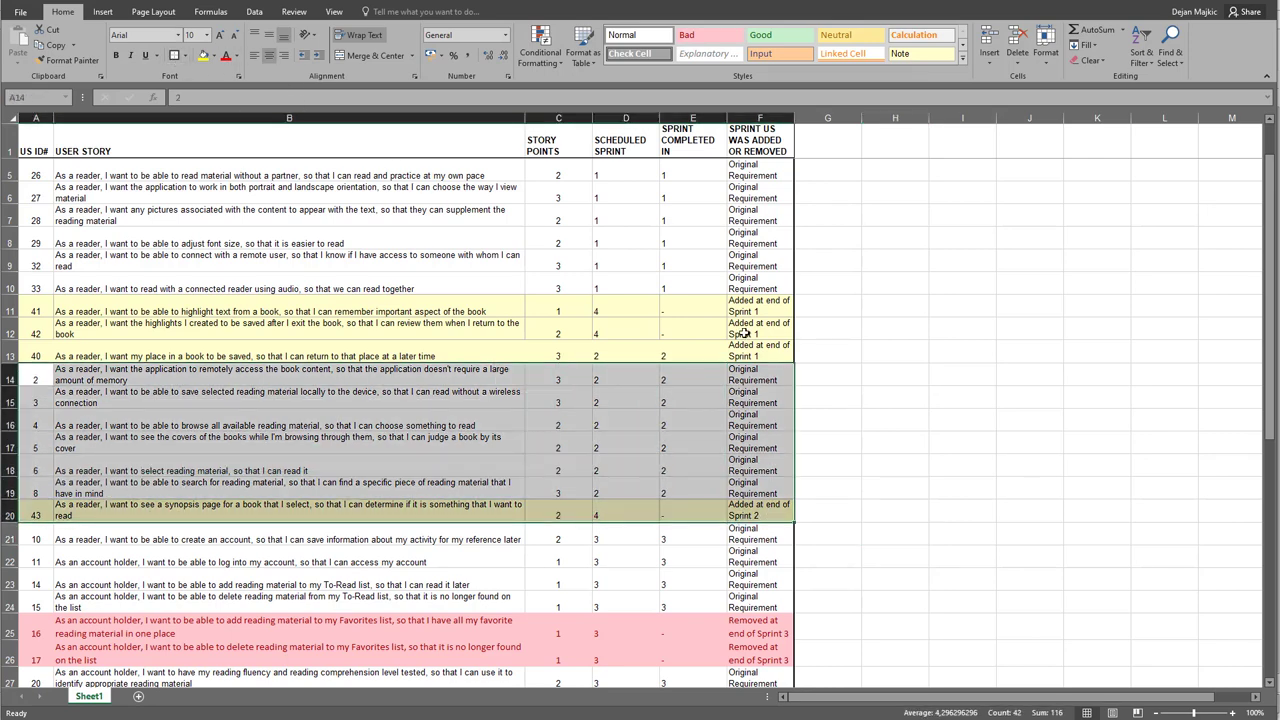
pyautogui.click(1105, 398)
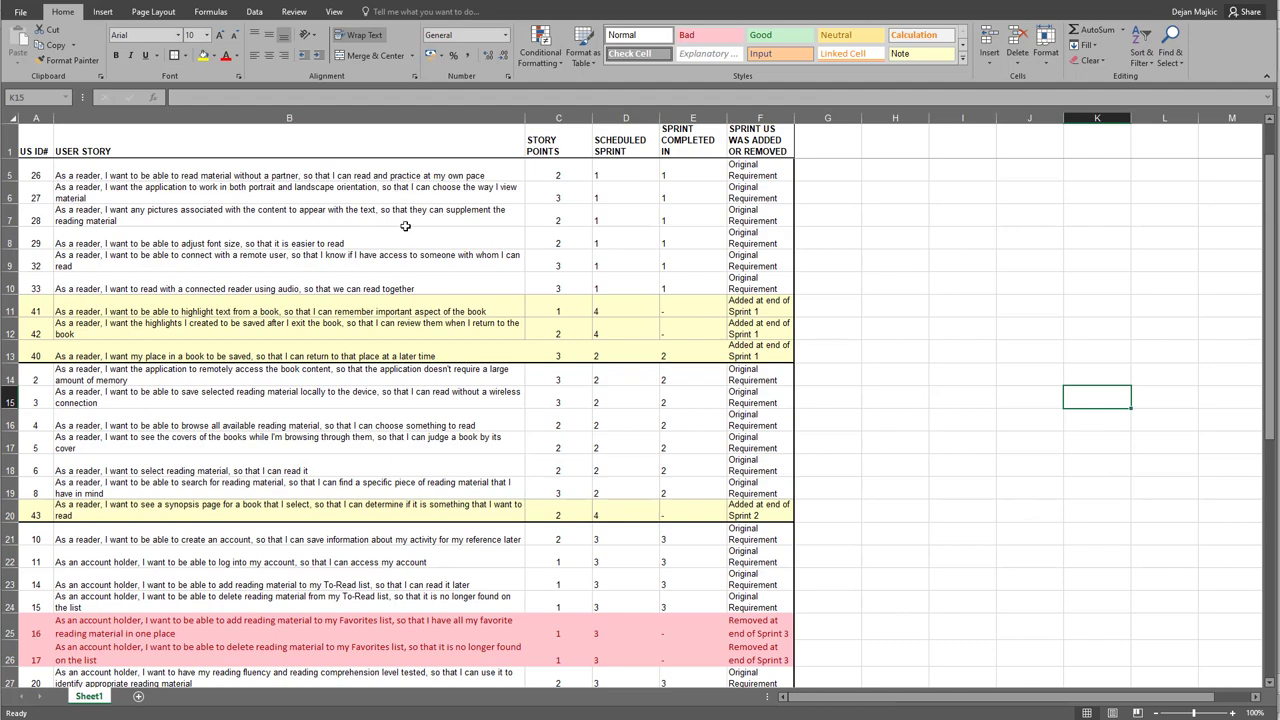
pyautogui.scroll(1, 439, 292)
pyautogui.scroll(-2, 694, 406)
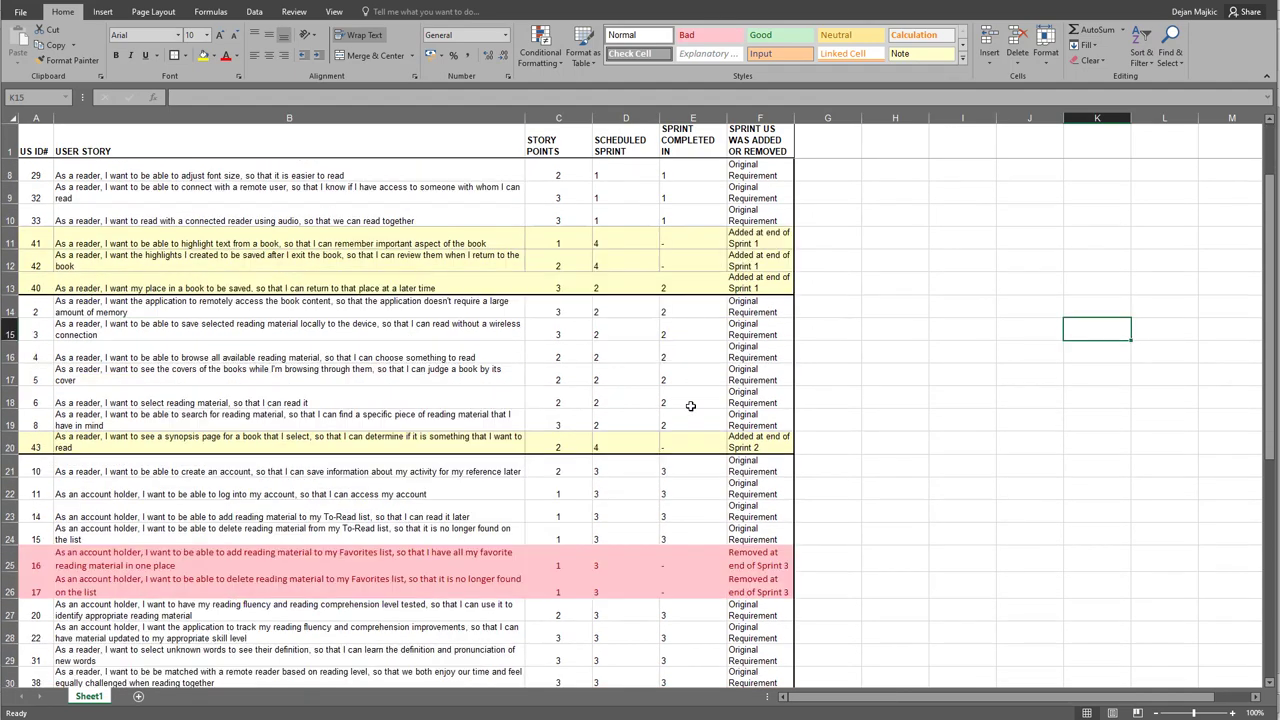
pyautogui.scroll(-3, 700, 417)
pyautogui.scroll(-2, 566, 351)
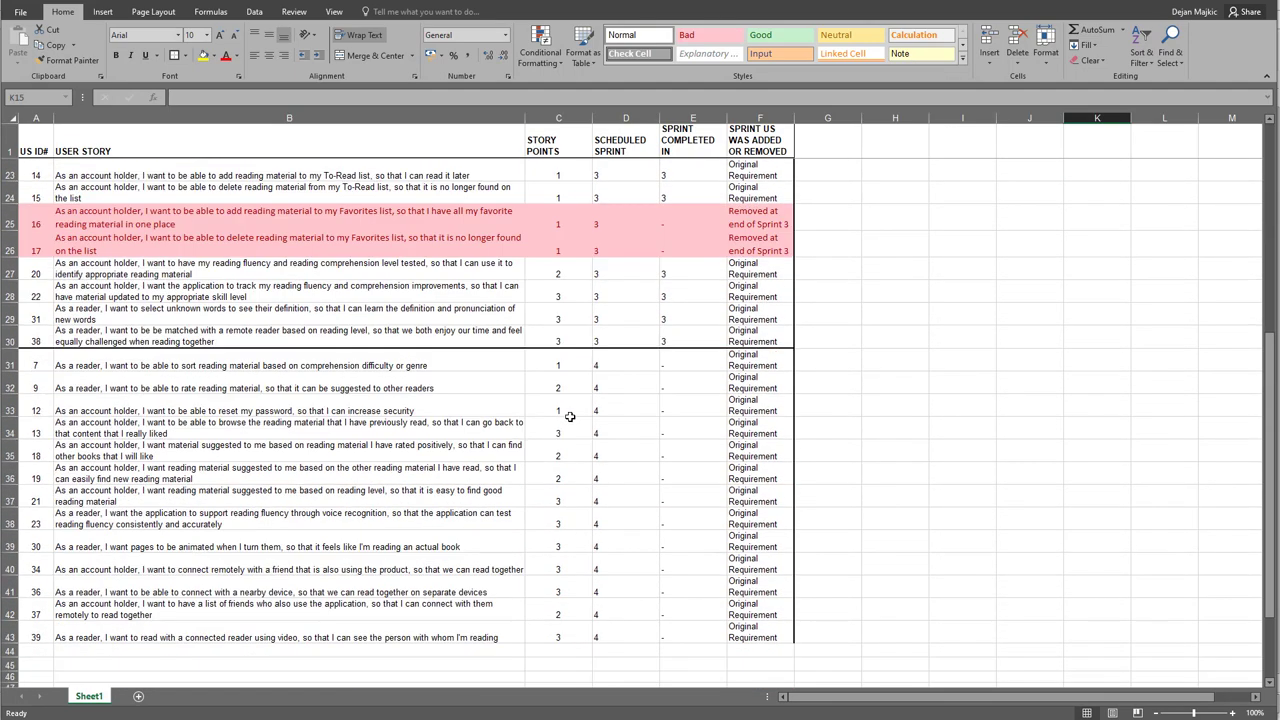
# Add a Top and Thick Bottom Border to the last backlog row, A43:F43
pyautogui.click(41, 637)
pyautogui.moveTo(41, 637); pyautogui.dragTo(778, 630)
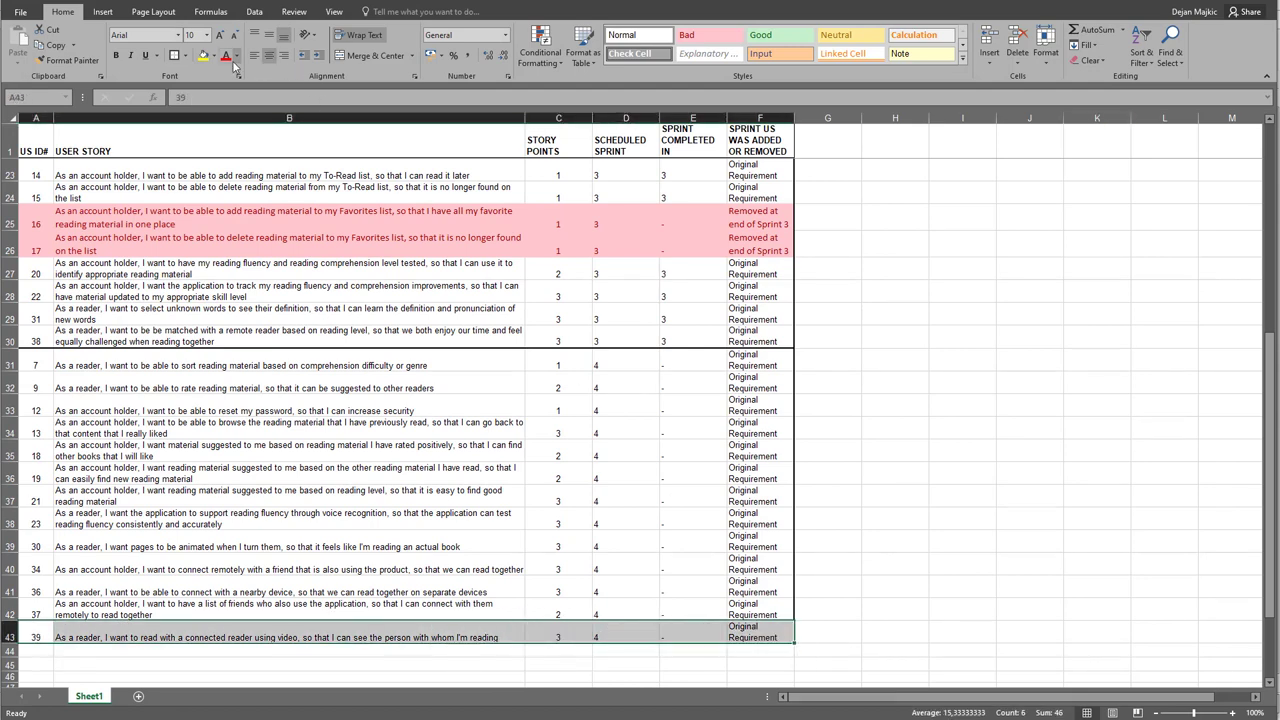
pyautogui.click(183, 56)
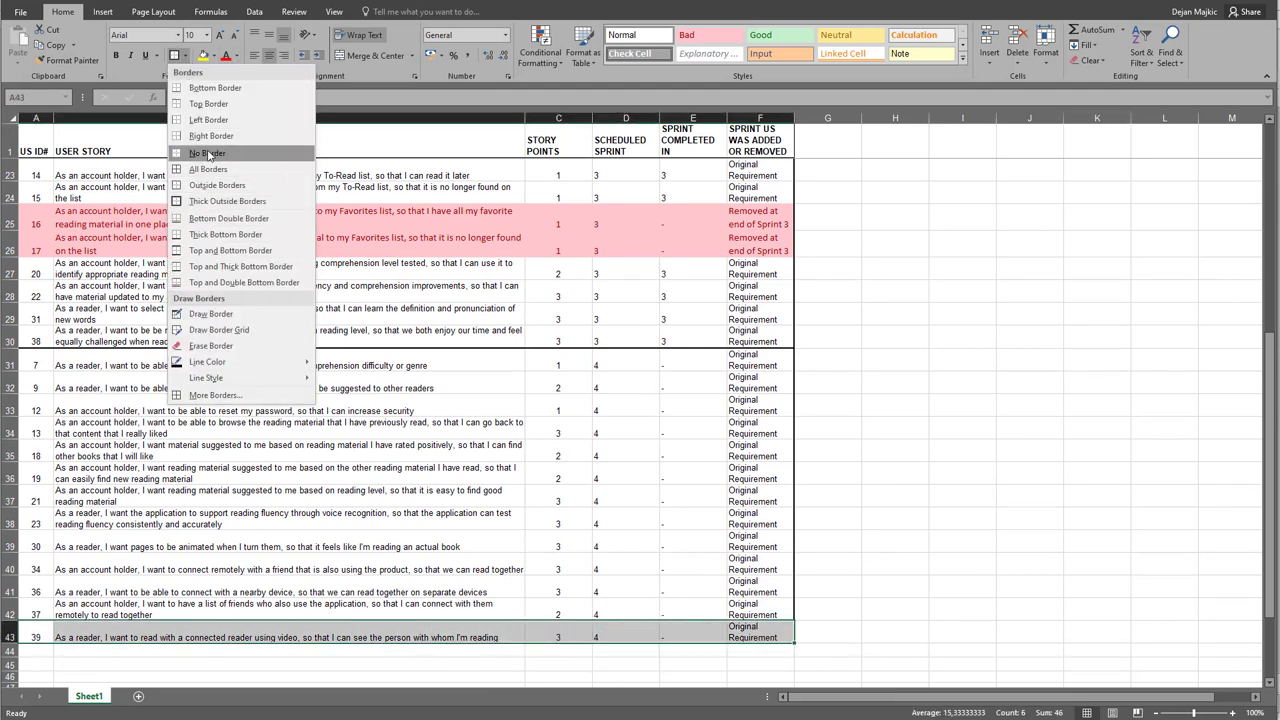
pyautogui.click(203, 268)
pyautogui.click(1136, 363)
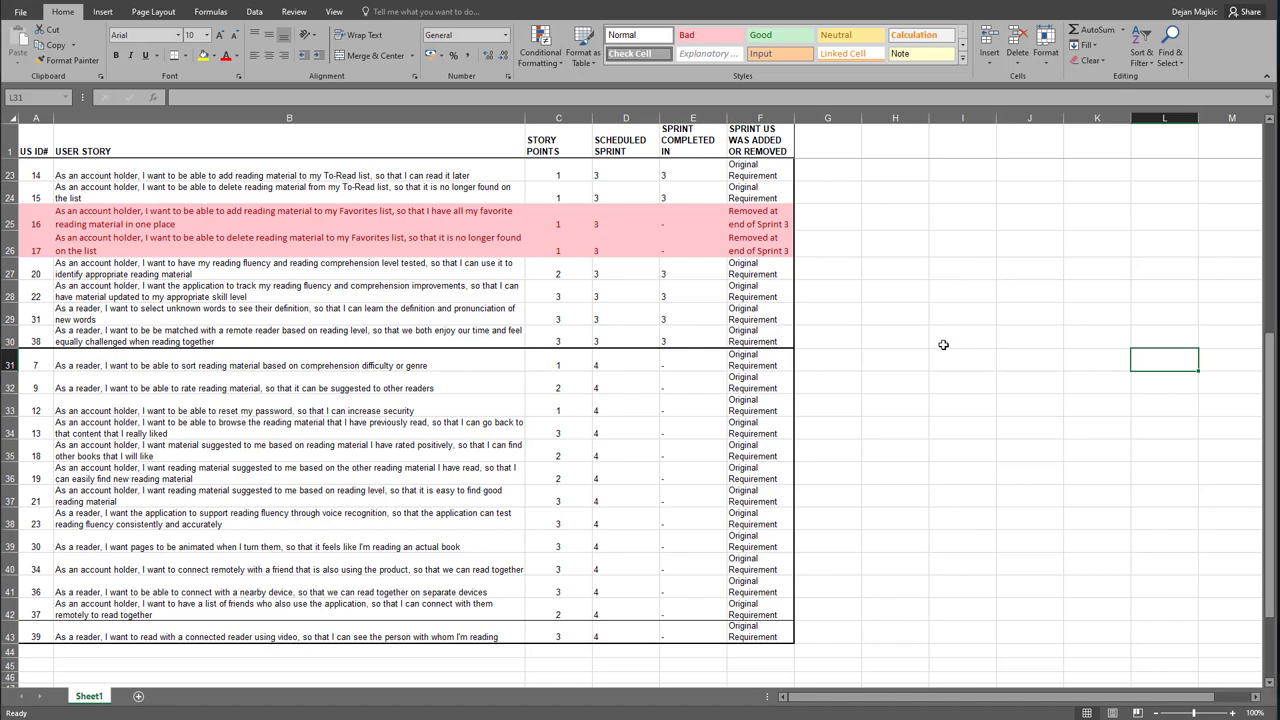
# Narrow the User Story column and enter Sprint 1, 'Sprin 2' and 'Sprin 3' in row 1
pyautogui.moveTo(525, 118); pyautogui.dragTo(340, 136)
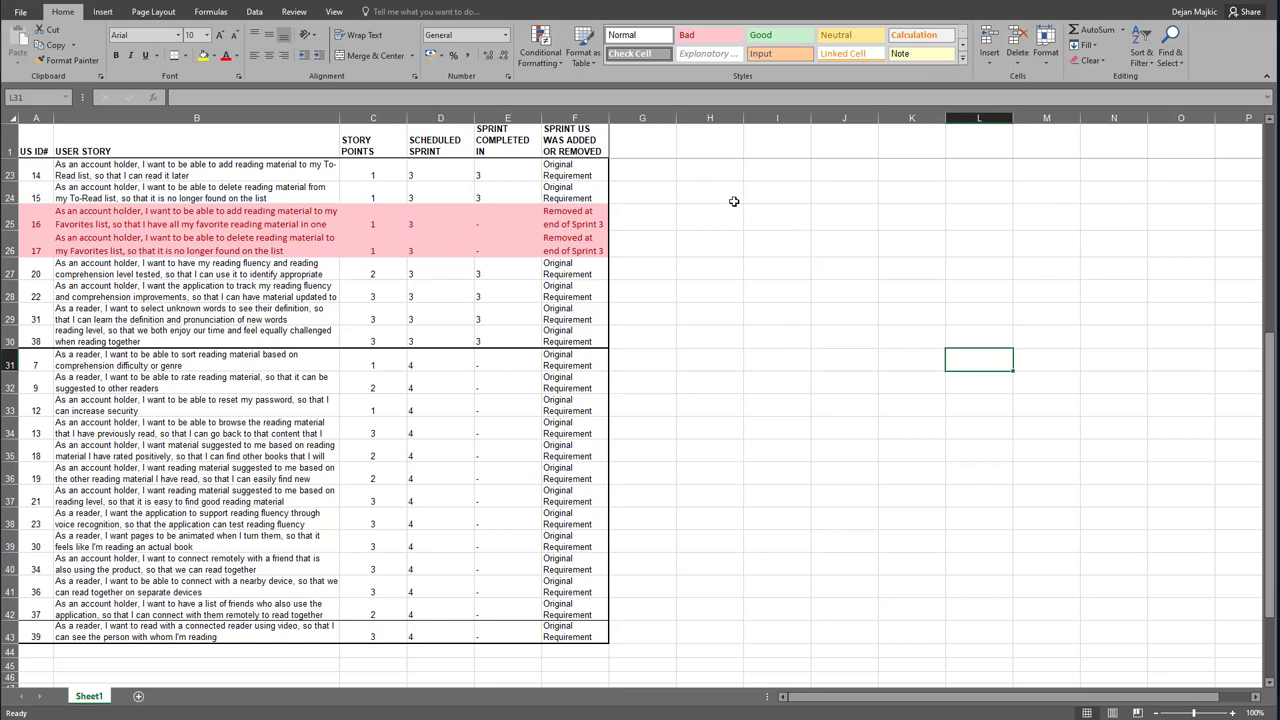
pyautogui.click(762, 148)
pyautogui.write('Sprint 1')
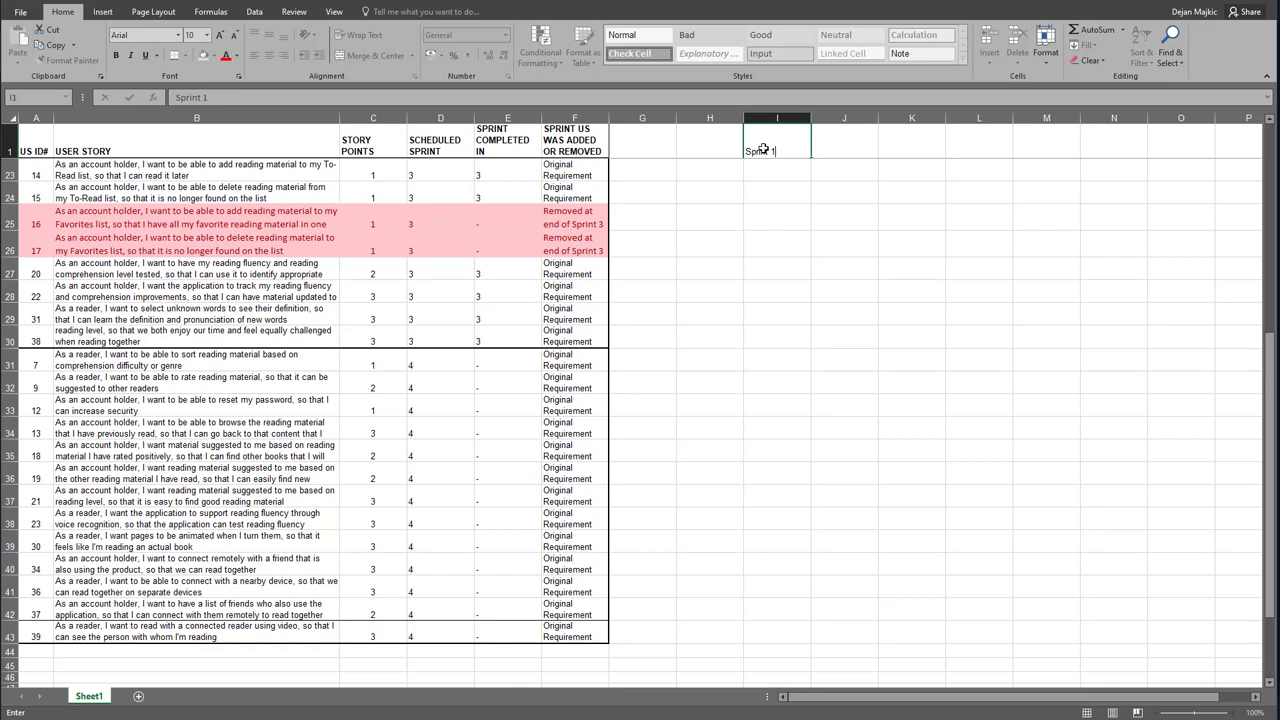
pyautogui.press('Tab')
pyautogui.press('Tab')
pyautogui.write('Sprin 2')
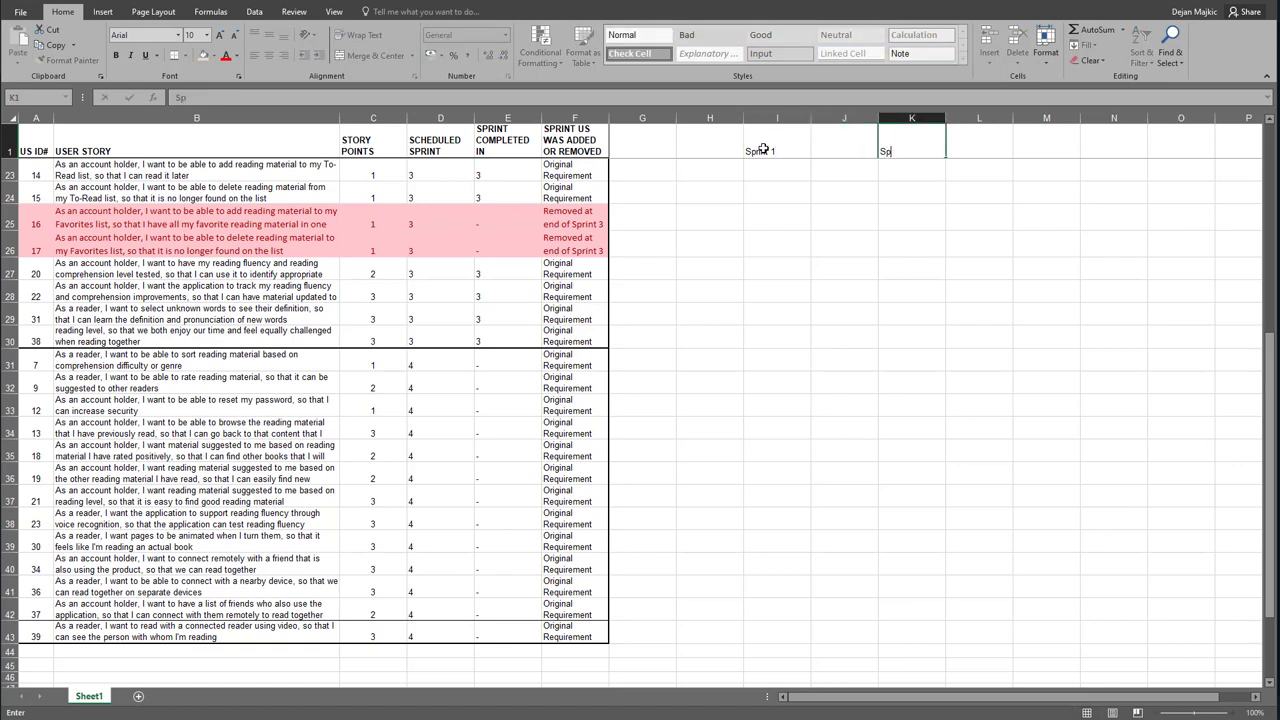
pyautogui.press('Tab')
pyautogui.press('Tab')
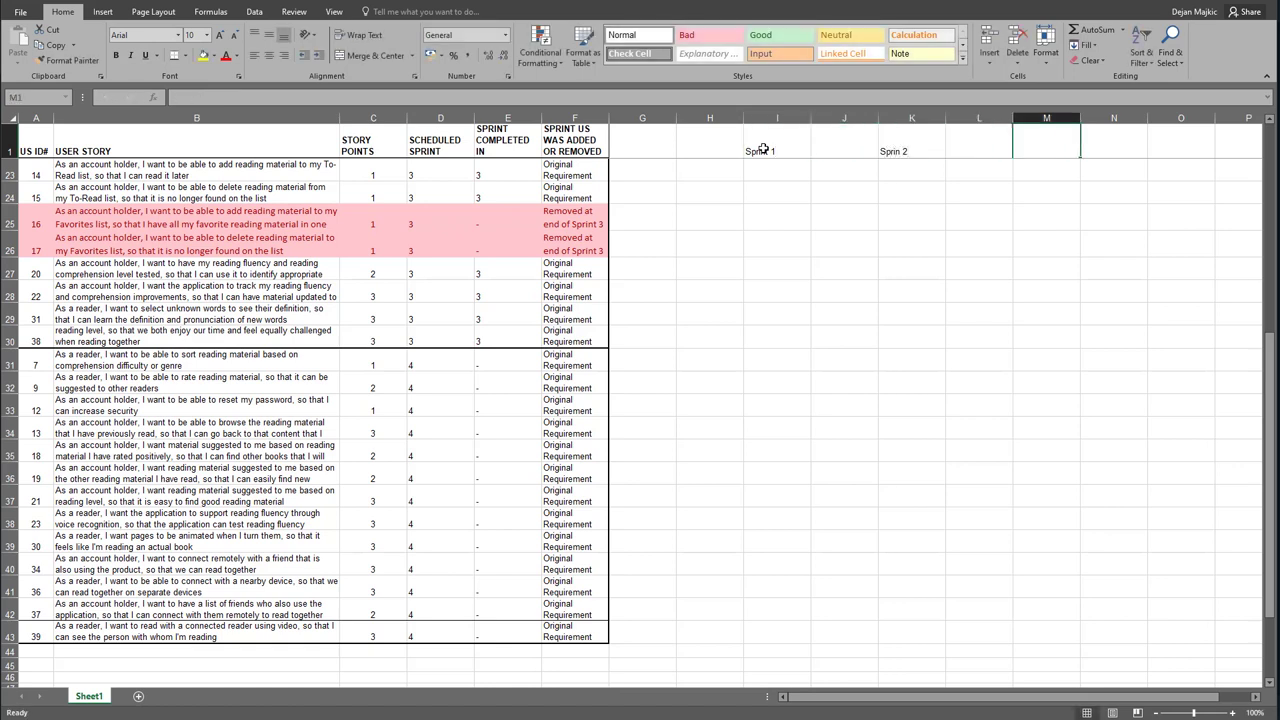
pyautogui.write('Sprin 3')
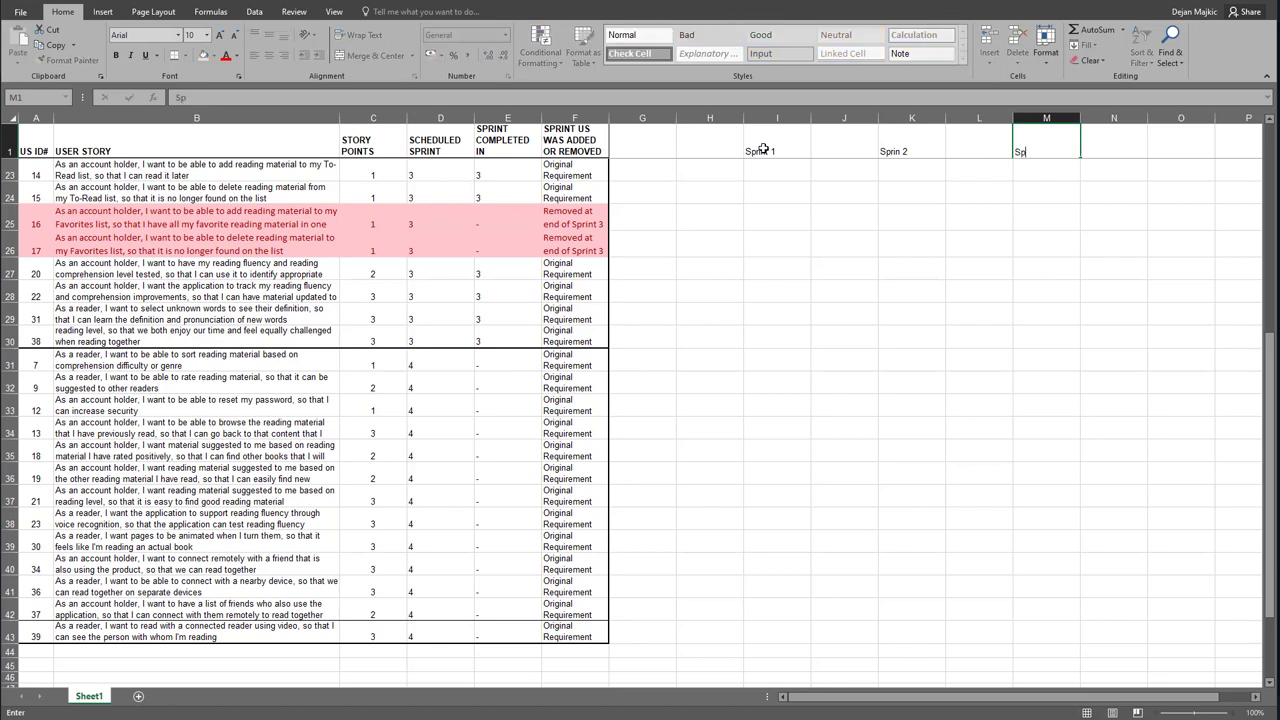
pyautogui.press('Tab')
pyautogui.press('Tab')
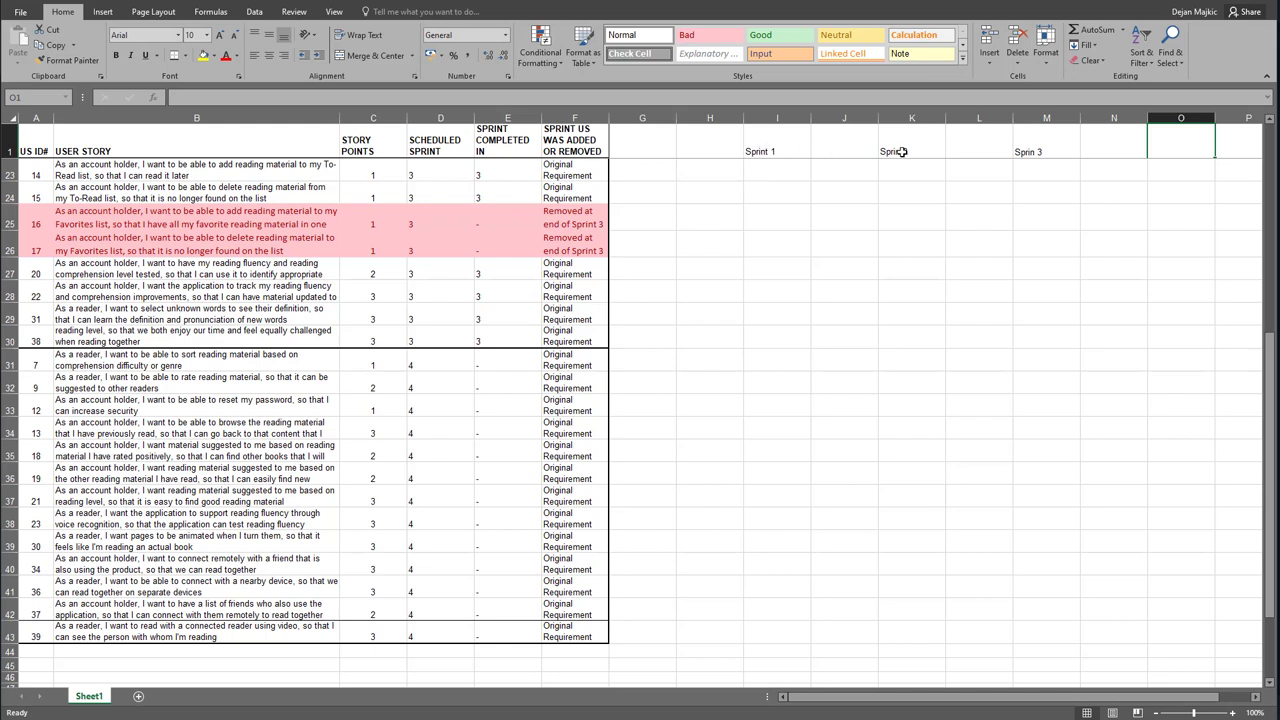
# Fix K1 and M1 to read Sprint 2 and Sprint 3, and type 'Sprin 4' in O1
pyautogui.doubleClick(900, 151)
pyautogui.write('t')
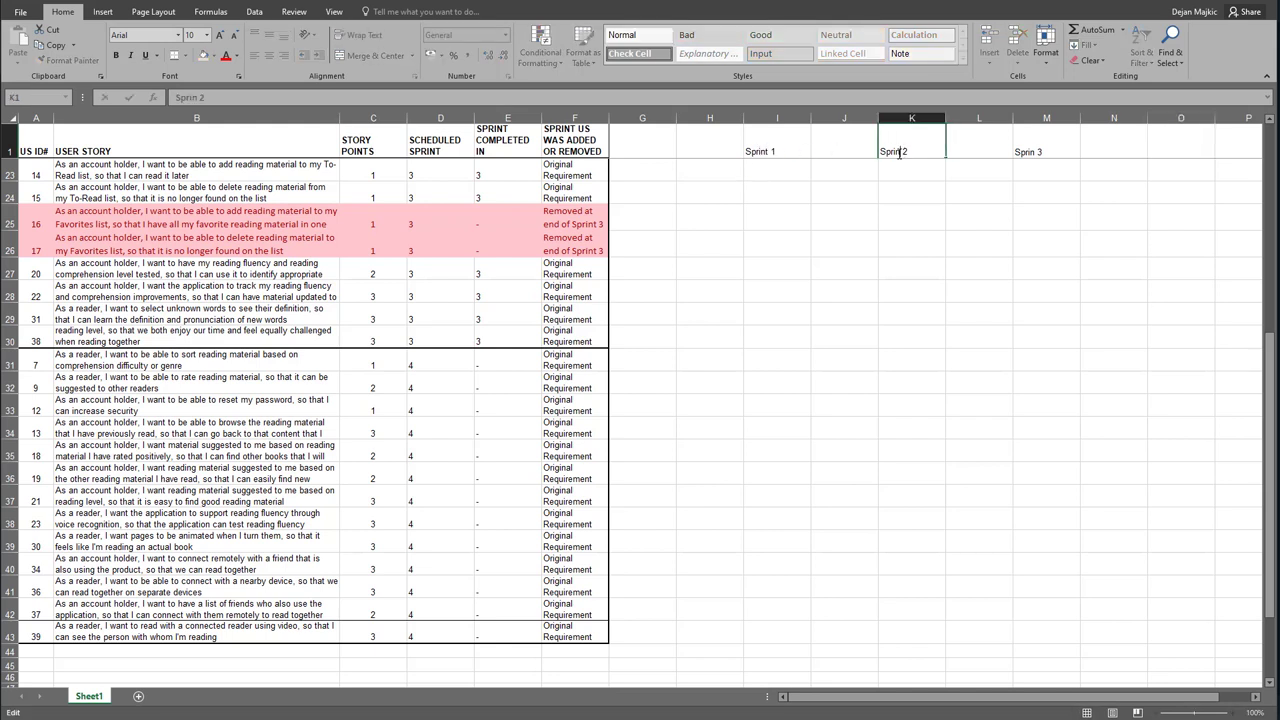
pyautogui.doubleClick(1033, 151)
pyautogui.write('t')
pyautogui.doubleClick(1156, 151)
pyautogui.write('Sprin 4')
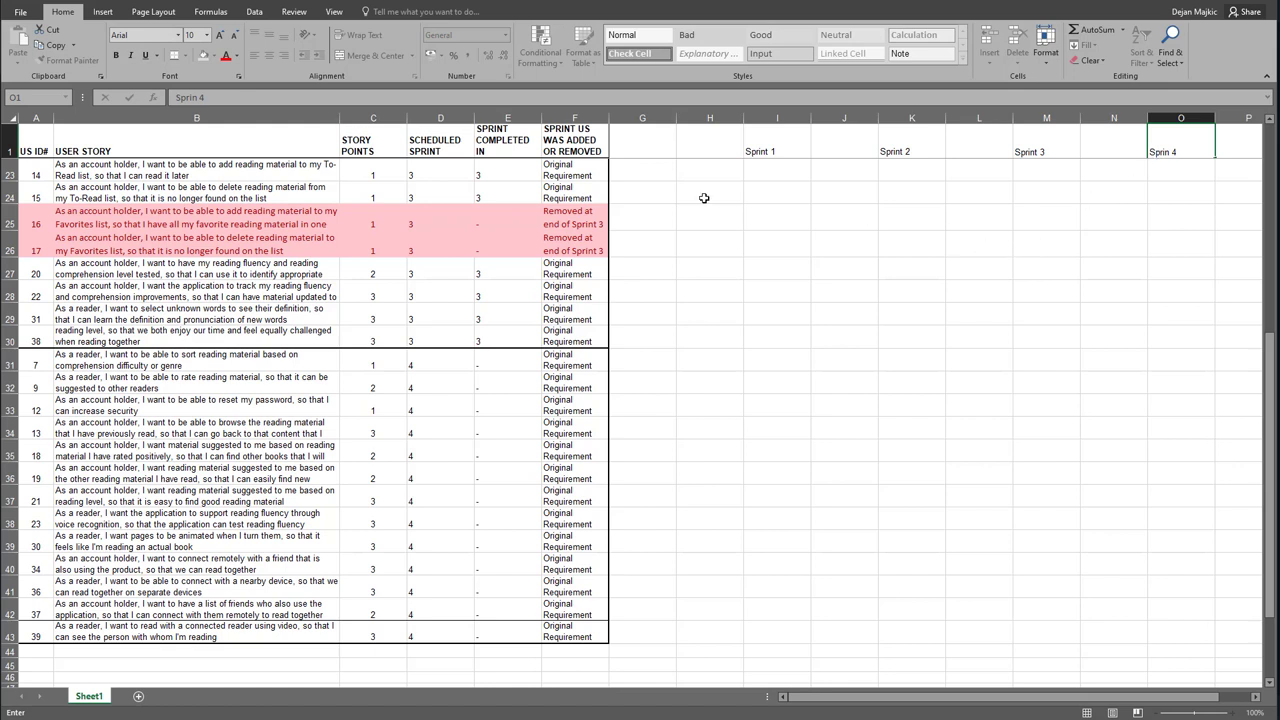
# Type the Added and Removed row labels
pyautogui.click(646, 192)
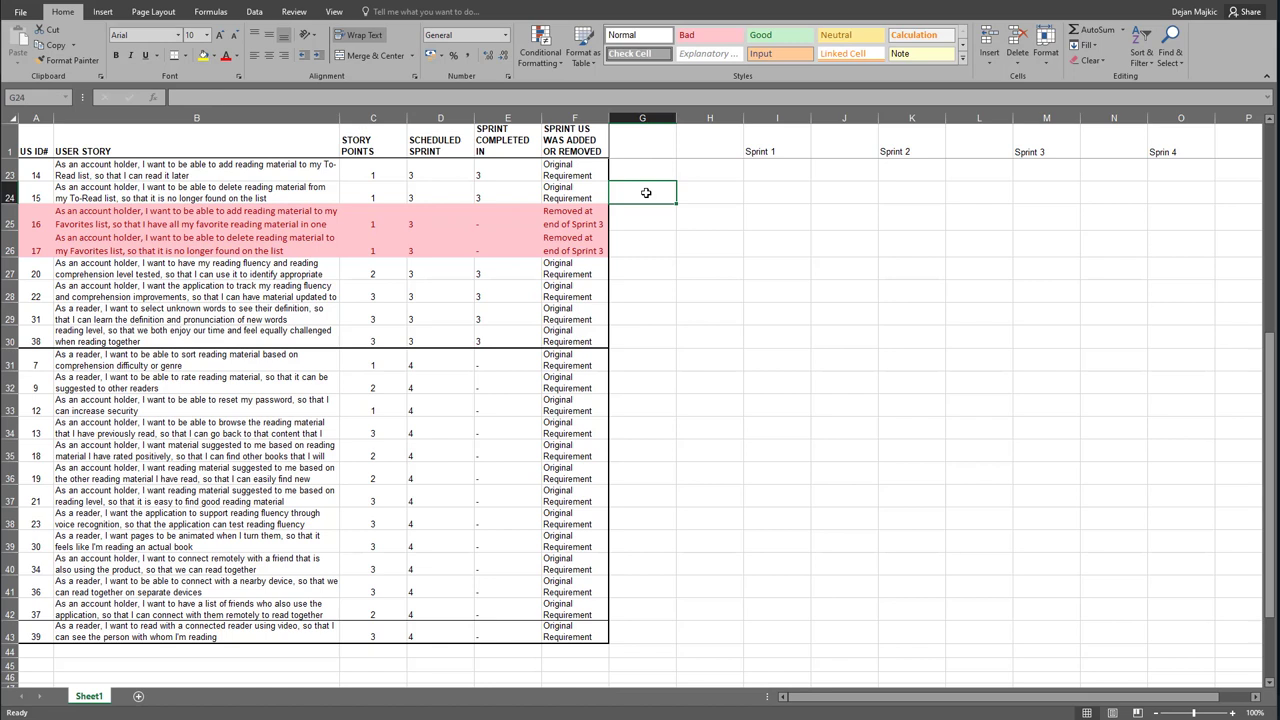
pyautogui.write('Added')
pyautogui.press('Tab')
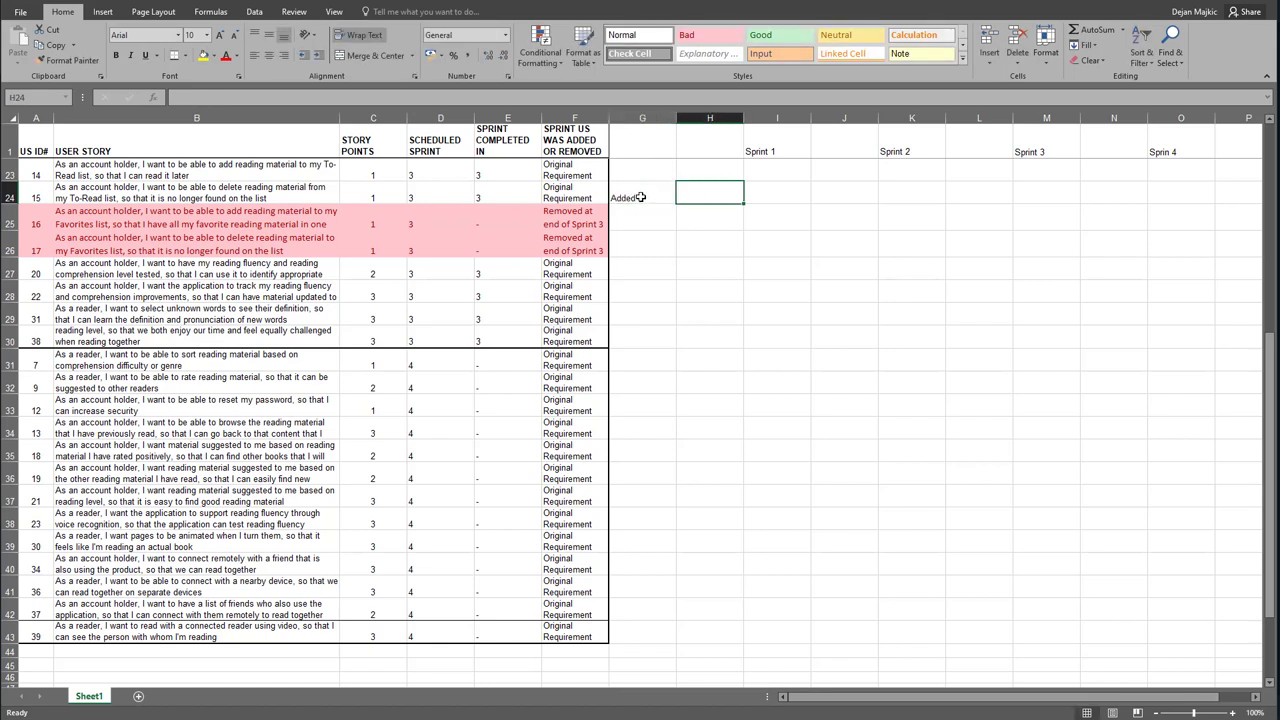
pyautogui.click(637, 222)
pyautogui.write('Remove')
pyautogui.write('r')
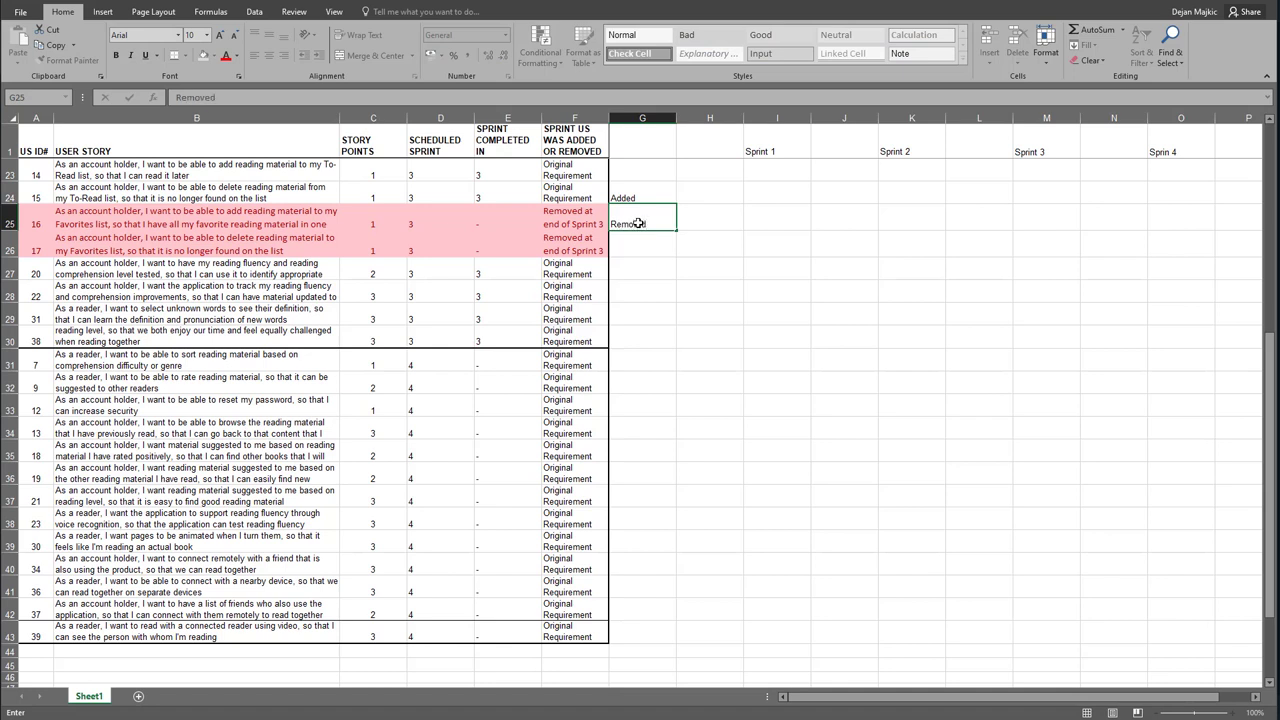
pyautogui.press('Return')
# Add the Work Completed, Work Remaining and WR + WC labels below them
pyautogui.write('Work ')
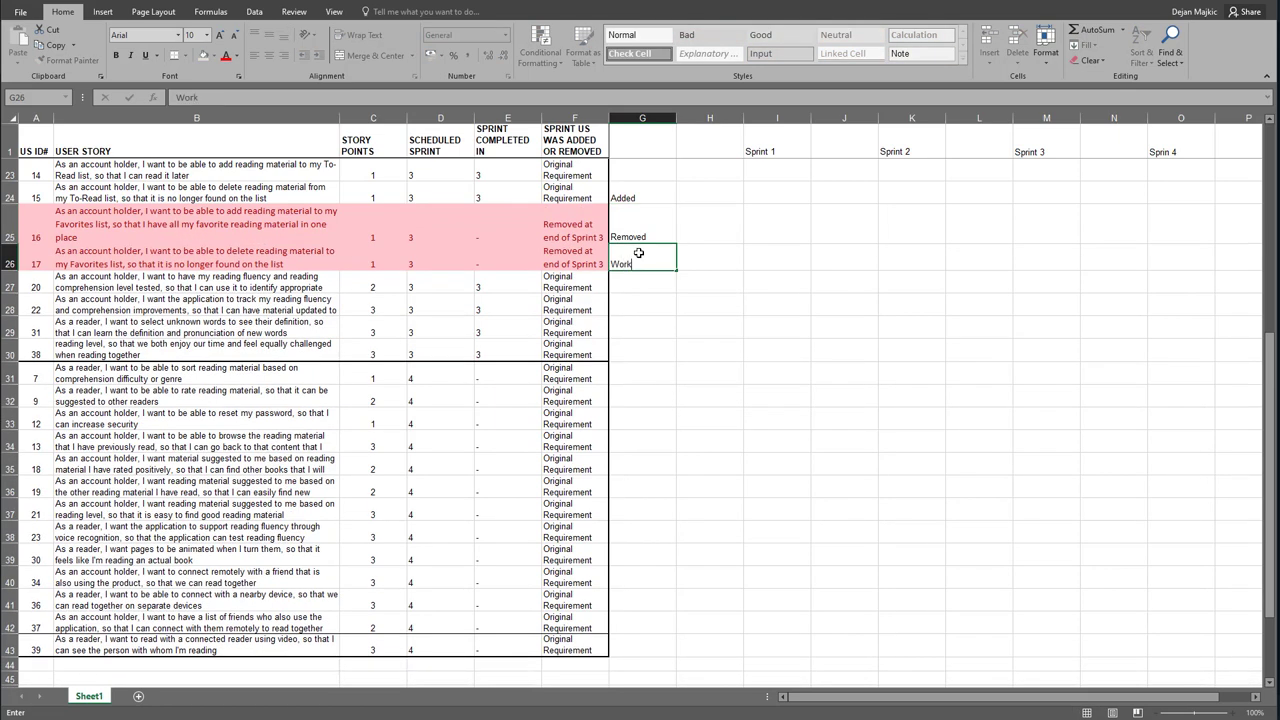
pyautogui.write('Completed')
pyautogui.press('Return')
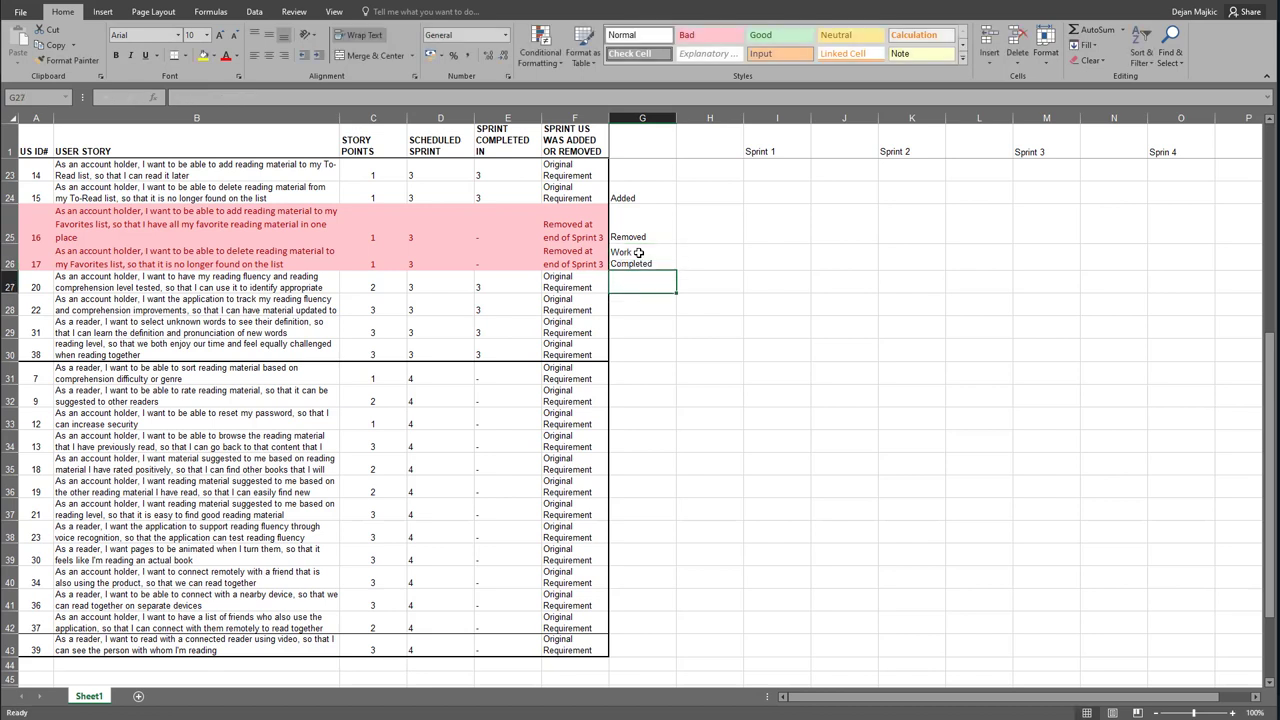
pyautogui.write('Work Re')
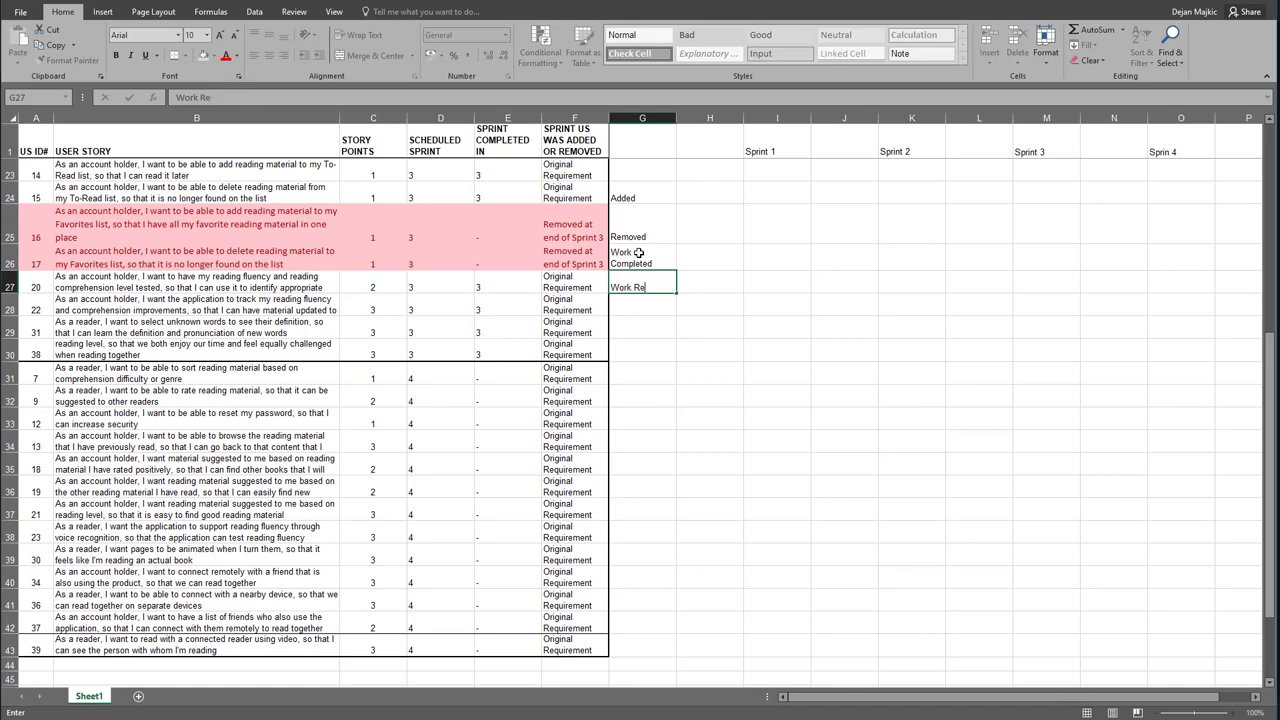
pyautogui.write('maining')
pyautogui.press('Return')
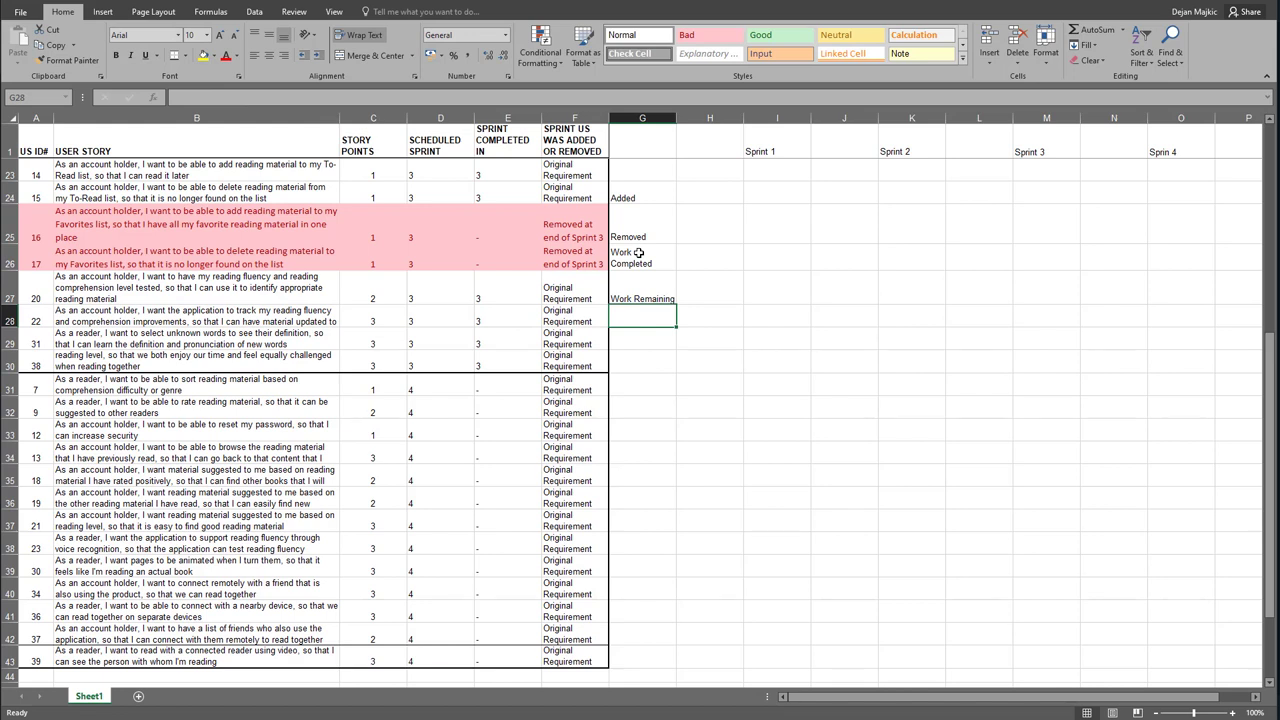
pyautogui.write('WR ')
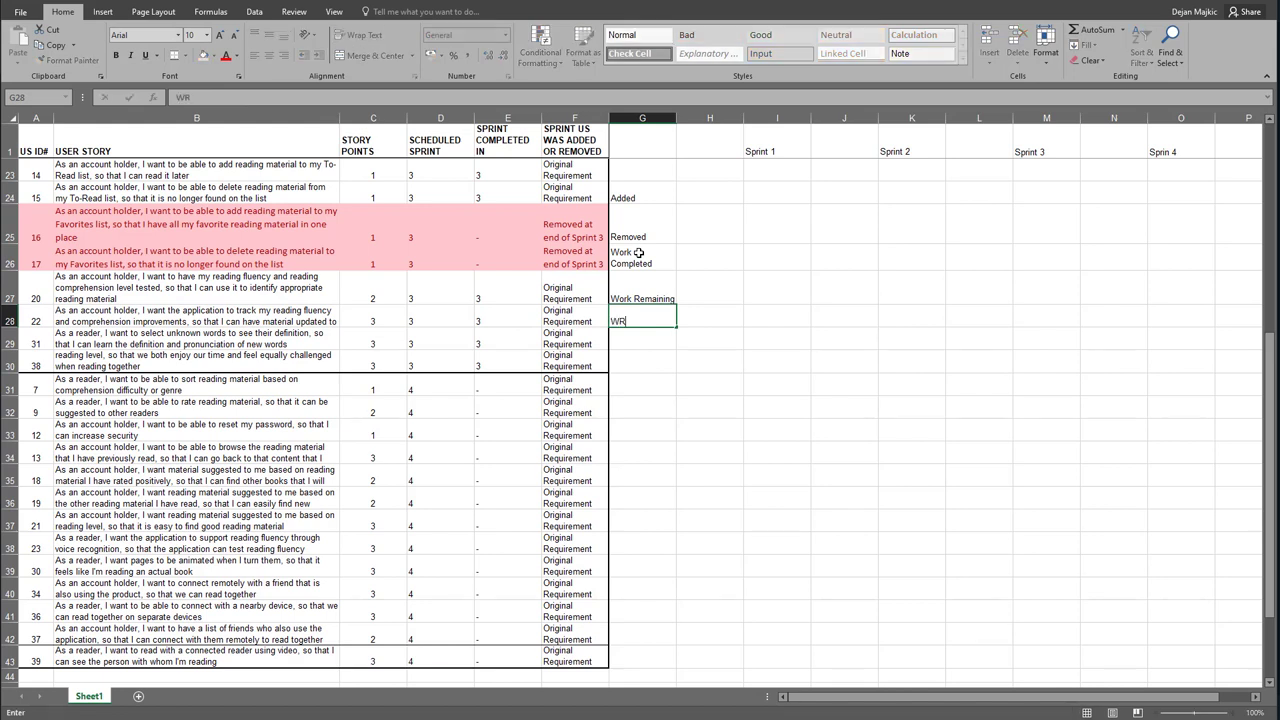
pyautogui.write('+ WC')
pyautogui.press('Return')
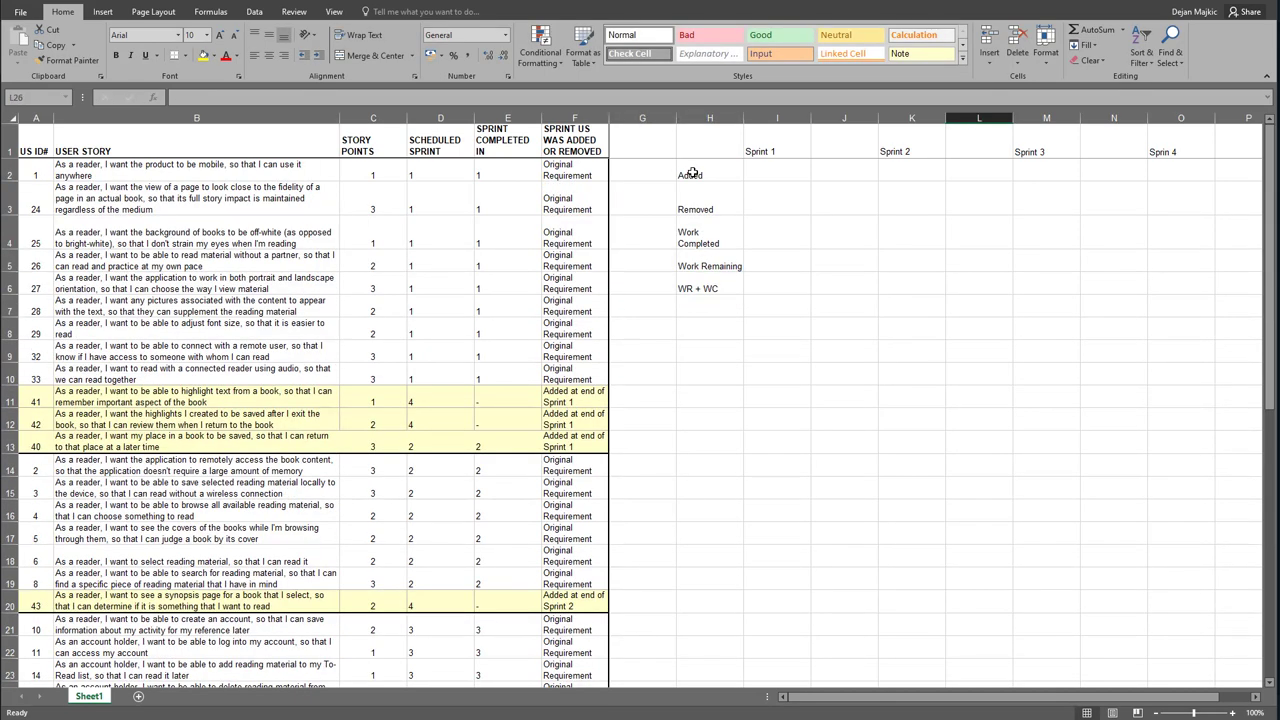
# Add a bottom border under I5:O5, the Work Remaining row
pyautogui.click(762, 286)
pyautogui.moveTo(762, 286); pyautogui.dragTo(1193, 279)
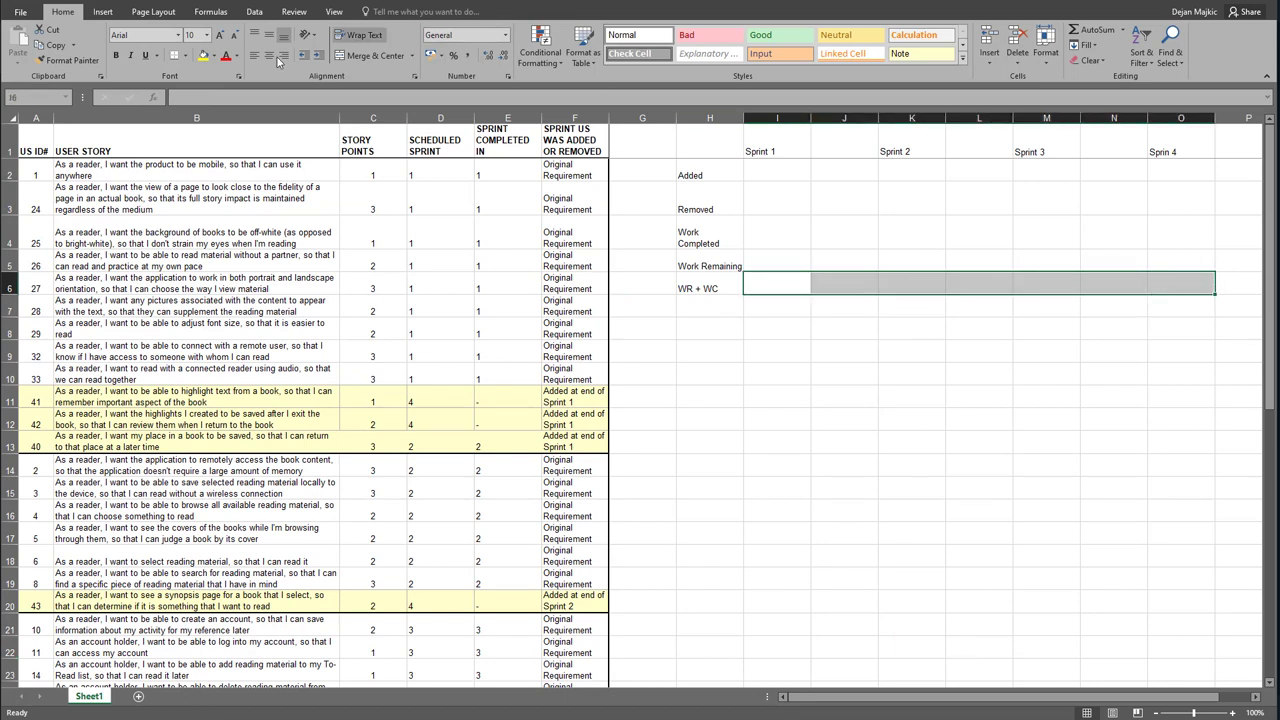
pyautogui.moveTo(760, 262); pyautogui.dragTo(1194, 264)
pyautogui.click(166, 55)
pyautogui.click(898, 412)
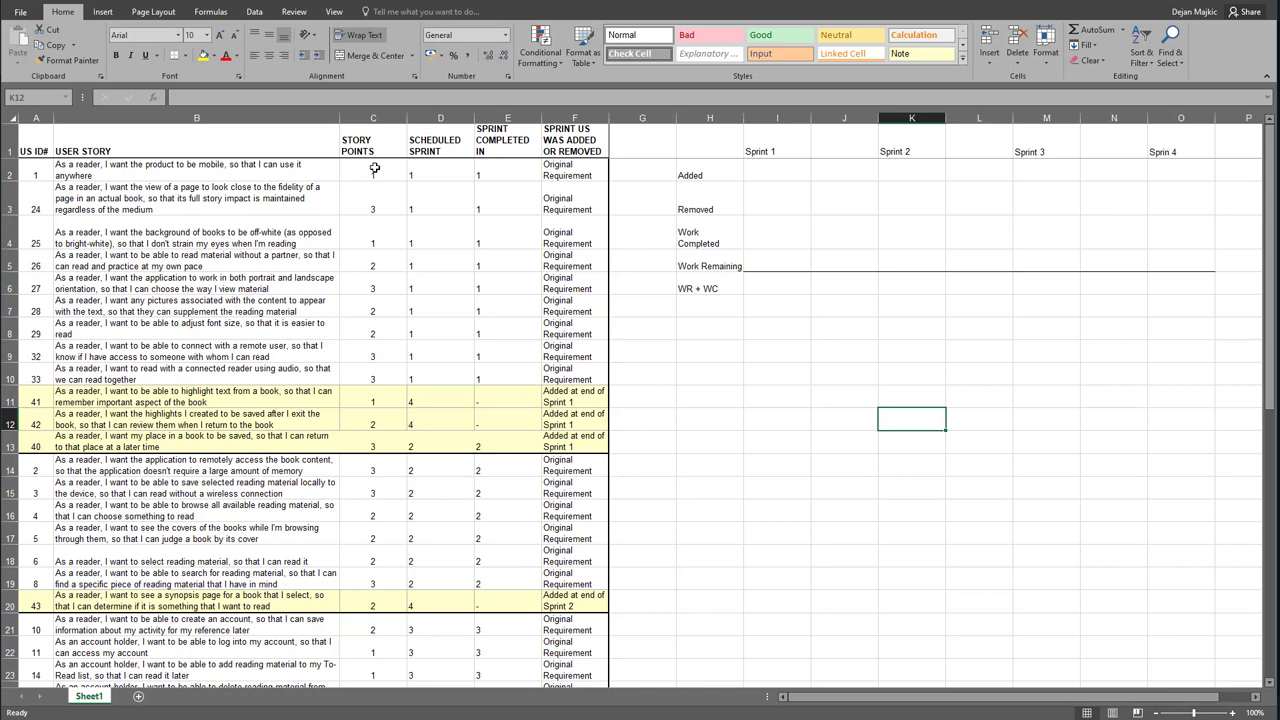
# Check the status-bar sums of several story-point ranges in column C
pyautogui.moveTo(374, 169); pyautogui.dragTo(362, 382)
pyautogui.moveTo(358, 470); pyautogui.dragTo(371, 576)
pyautogui.scroll(-1, 377, 555)
pyautogui.scroll(-4, 377, 555)
pyautogui.moveTo(374, 330); pyautogui.dragTo(374, 623)
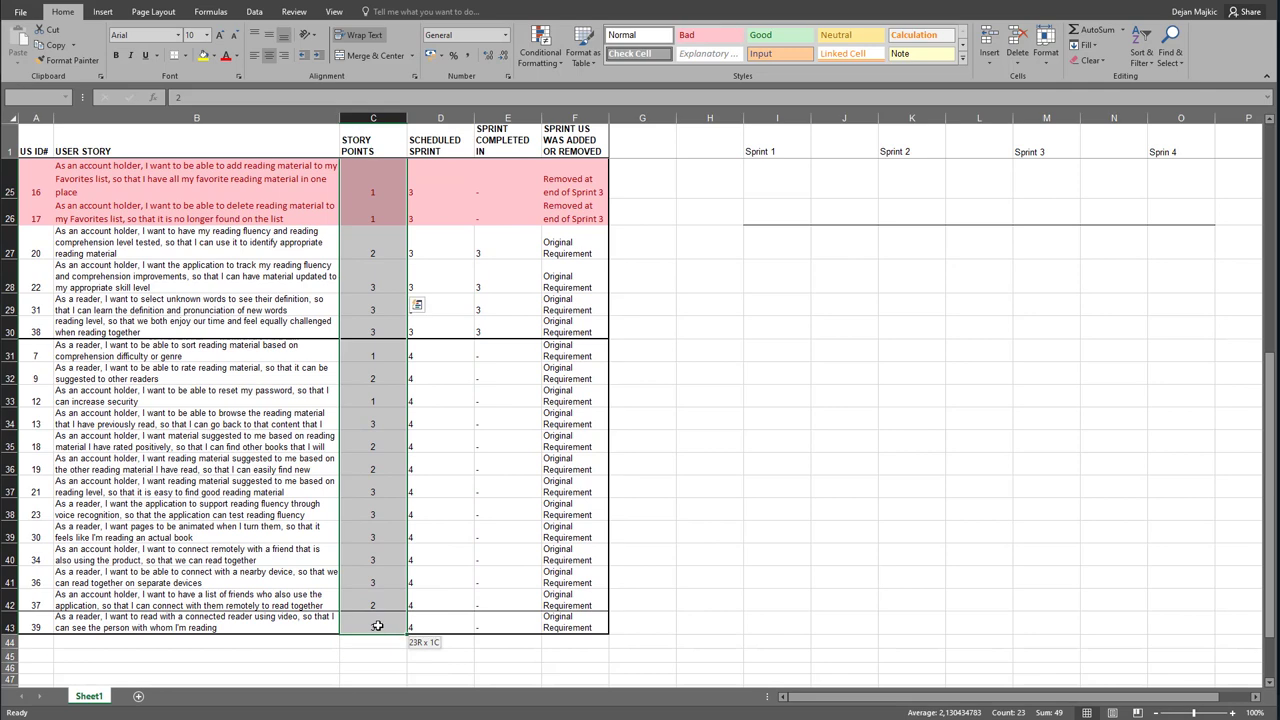
pyautogui.scroll(4, 411, 582)
pyautogui.scroll(3, 411, 582)
pyautogui.moveTo(360, 403); pyautogui.dragTo(366, 446)
pyautogui.click(379, 602)
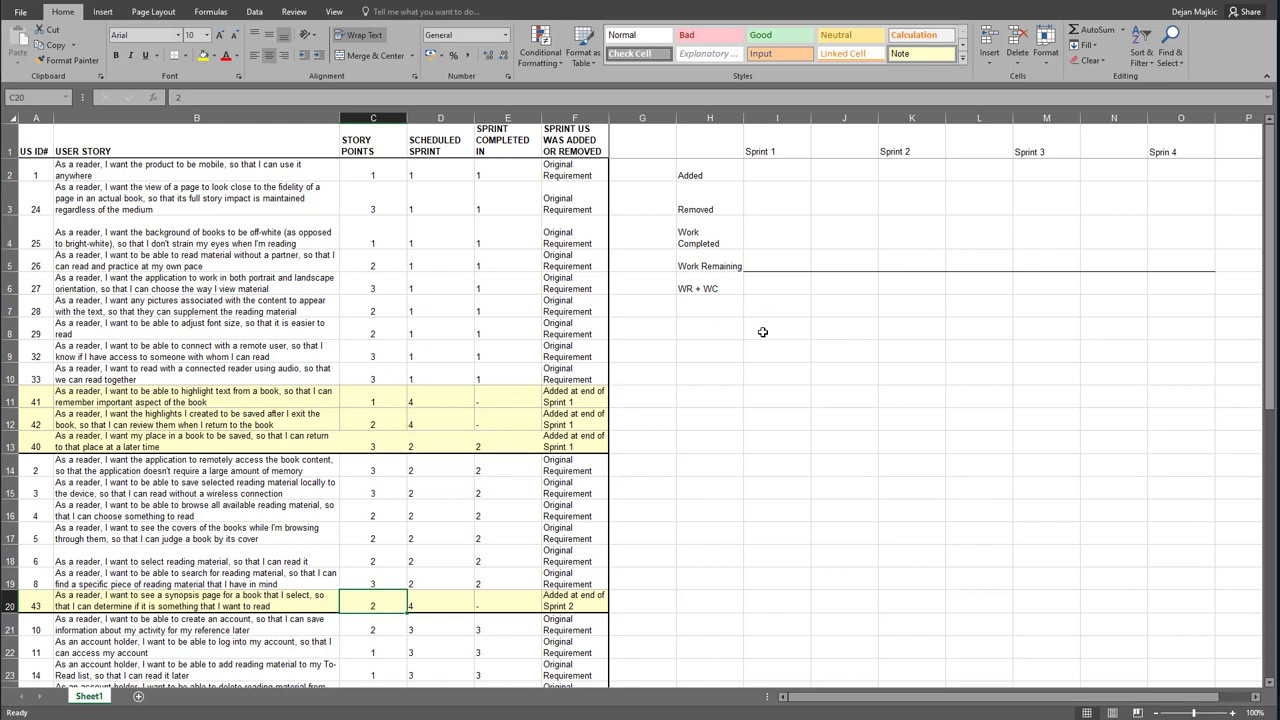
# Enter 84 as the Sprint 1 WR + WC value in I6
pyautogui.click(792, 285)
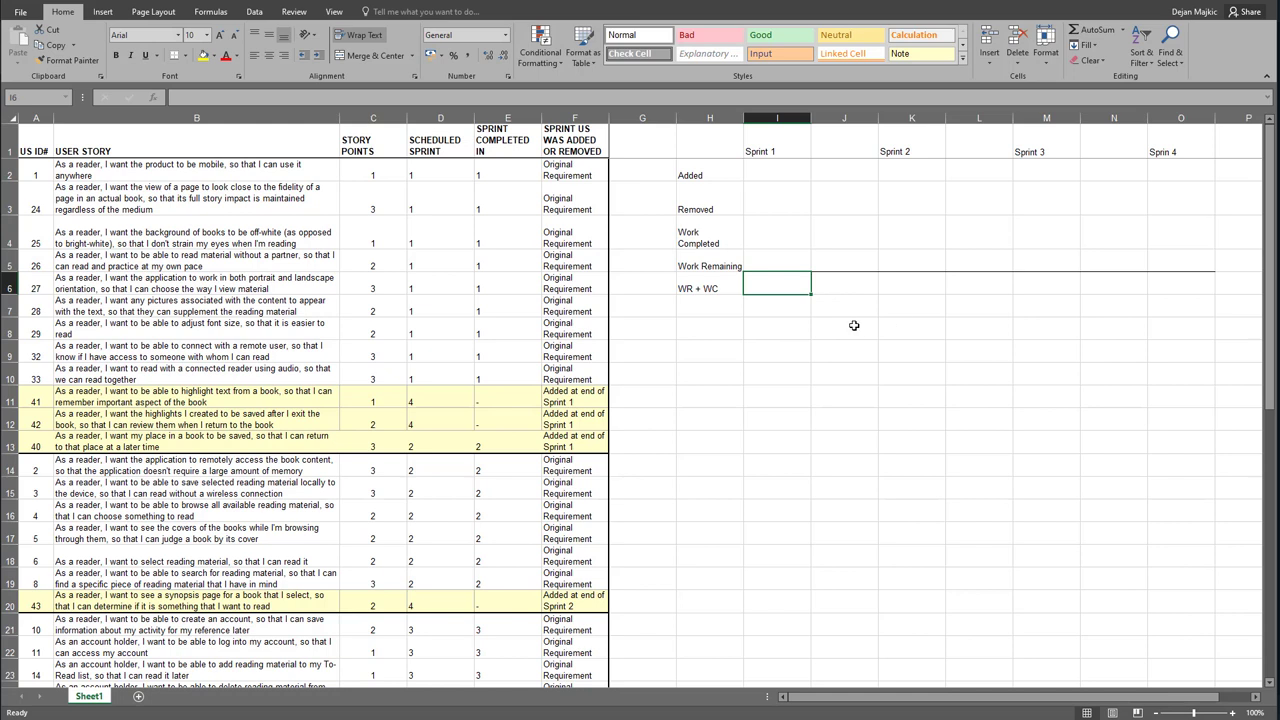
pyautogui.write('84')
pyautogui.press('Tab')
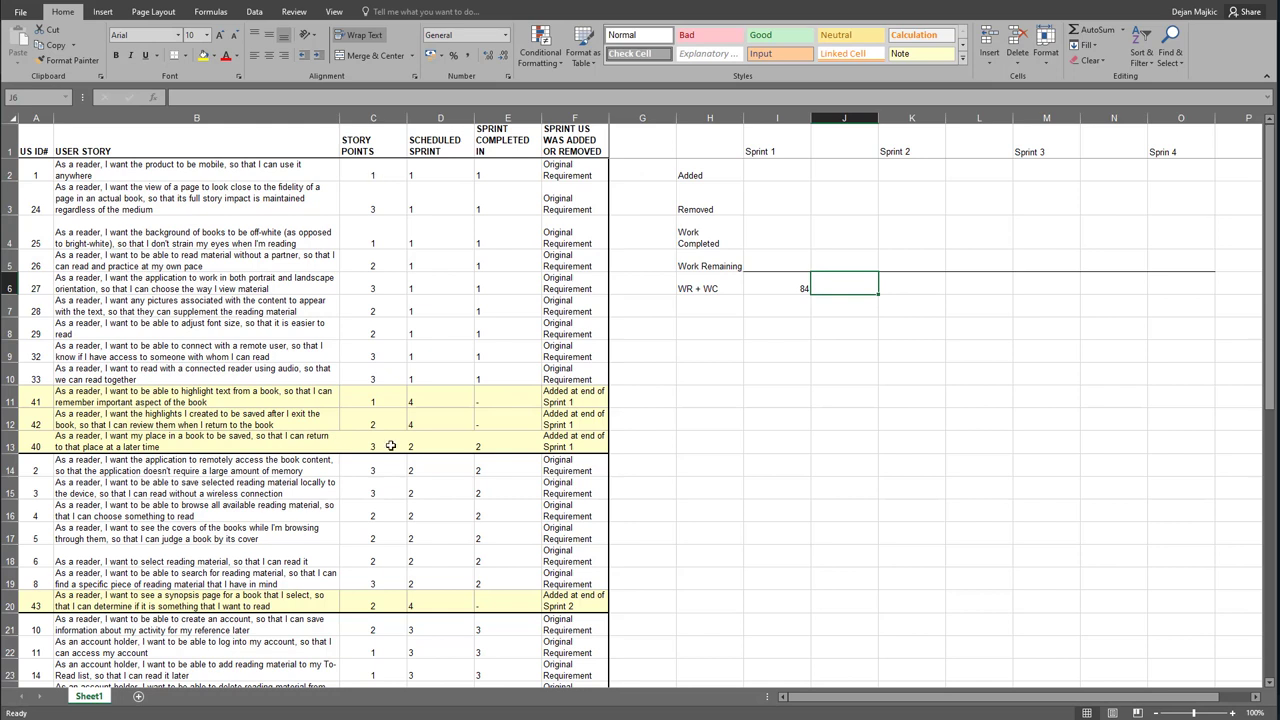
# Sum story points C11:C13, then record 6 Added in J2 and 0 Removed in J3
pyautogui.click(768, 152)
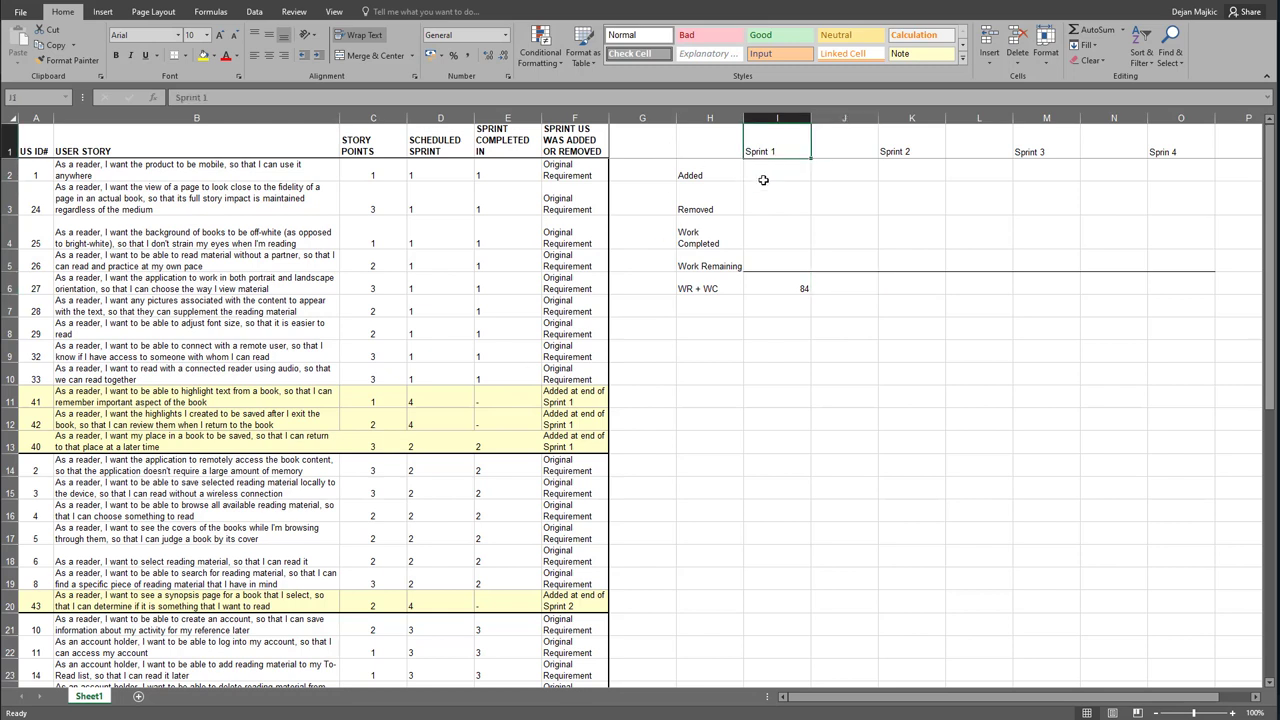
pyautogui.moveTo(564, 401); pyautogui.dragTo(568, 443)
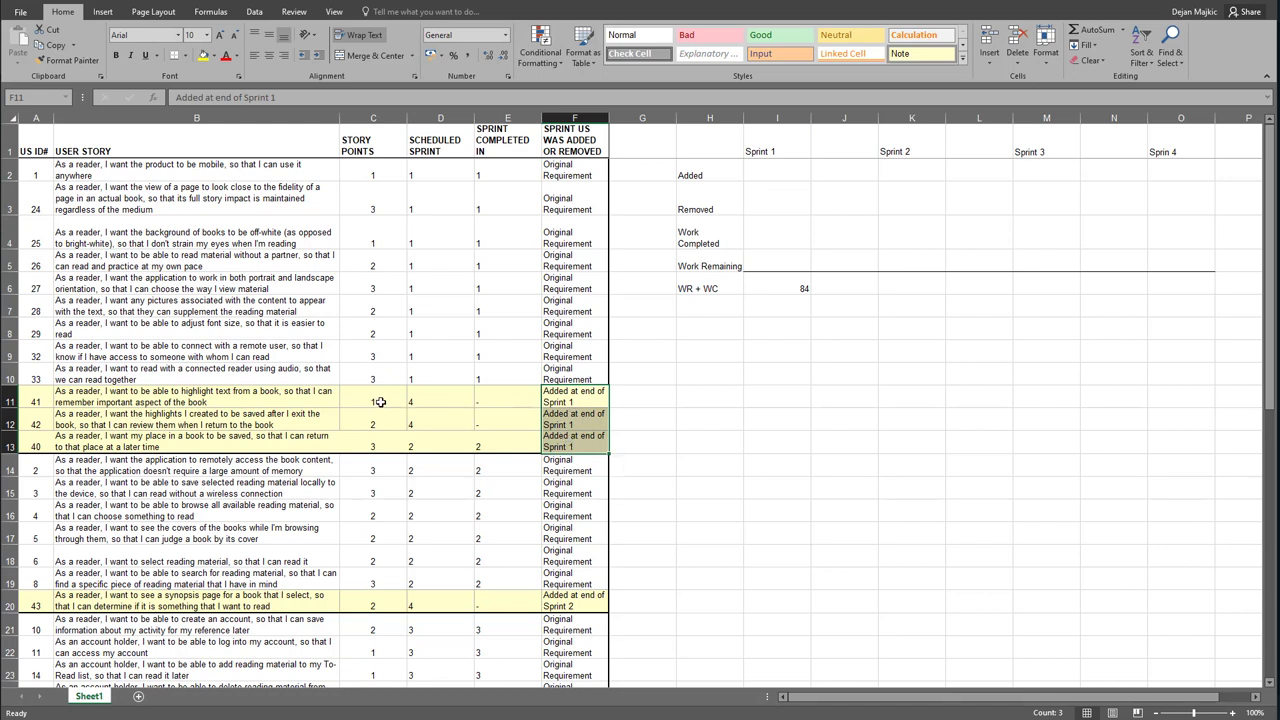
pyautogui.moveTo(380, 402); pyautogui.dragTo(378, 443)
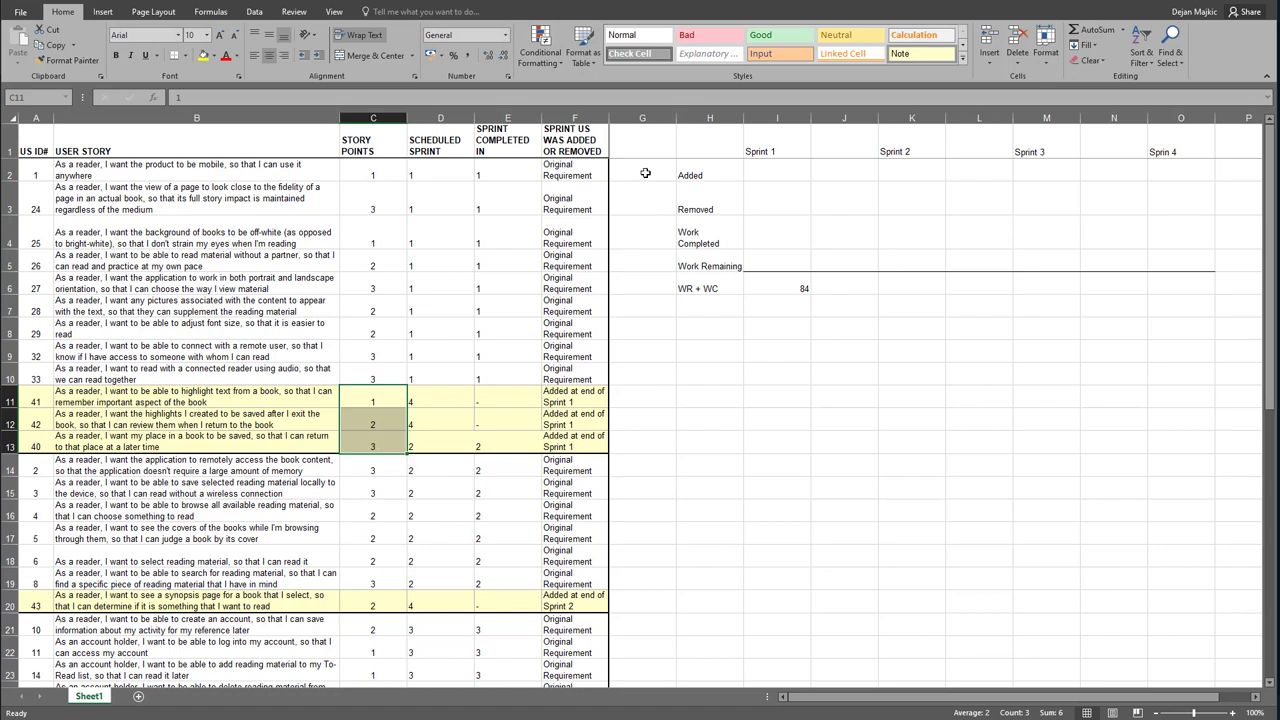
pyautogui.click(844, 172)
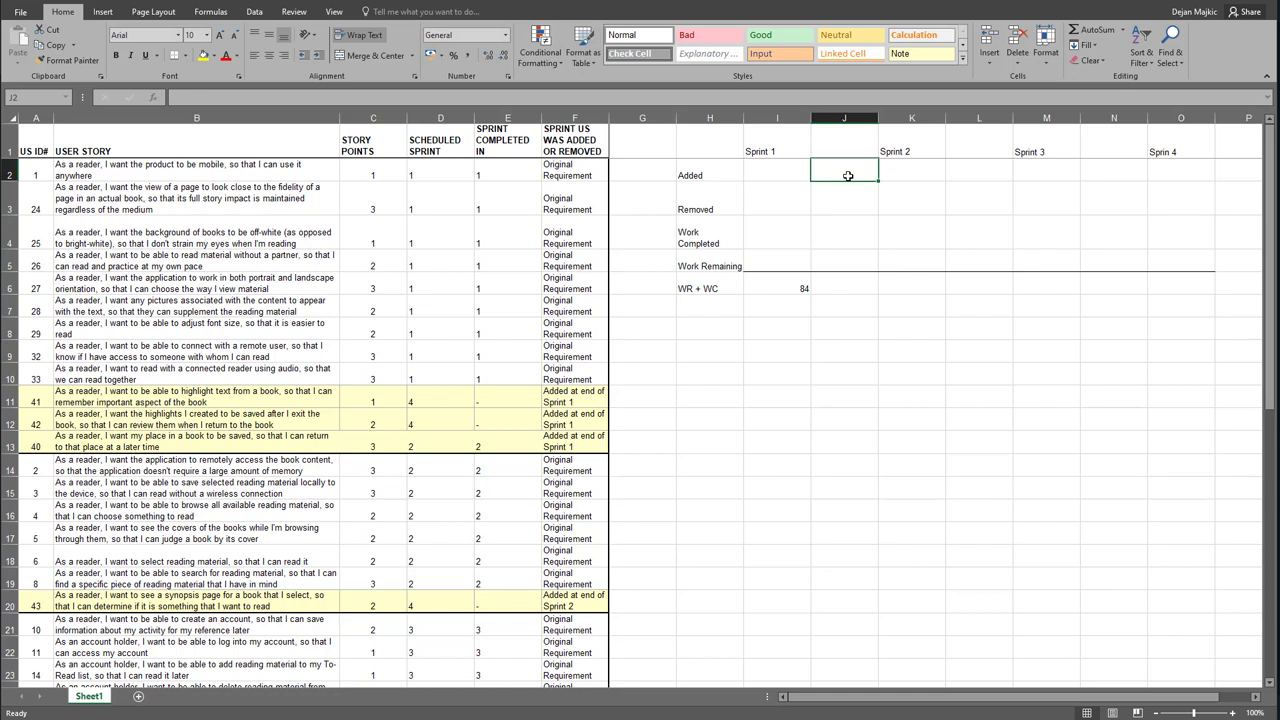
pyautogui.write('6')
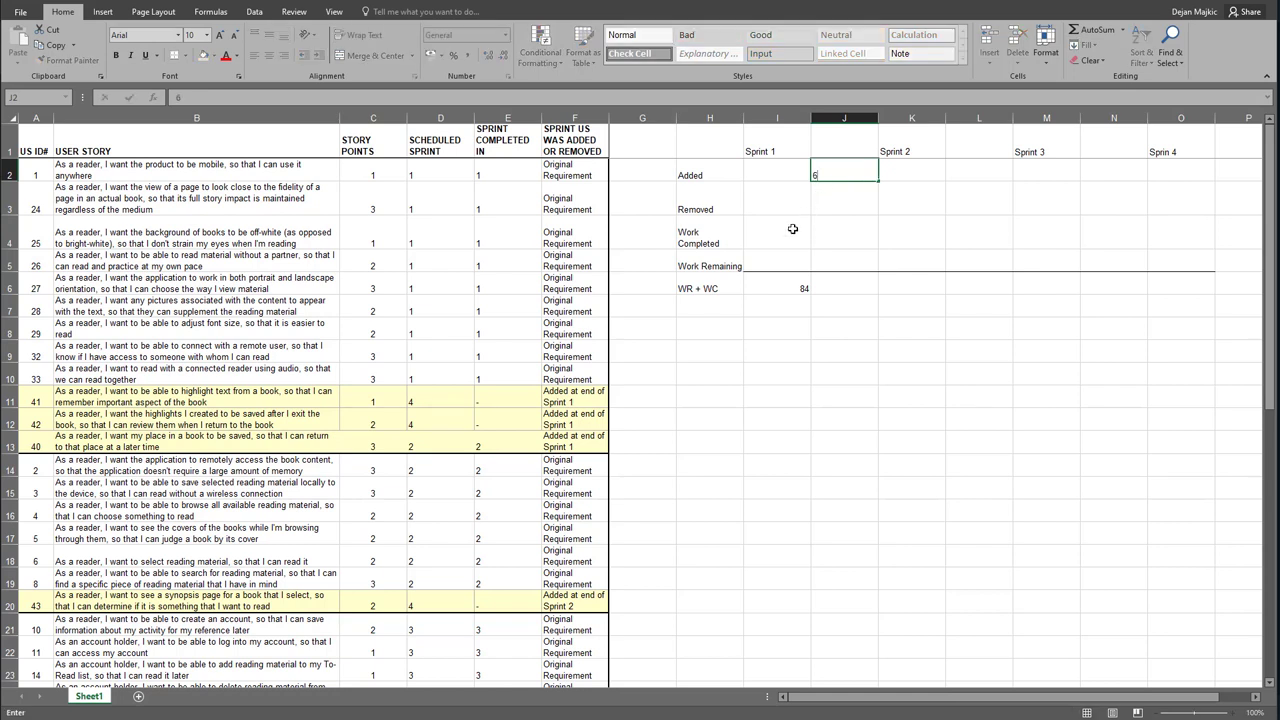
pyautogui.press('Tab')
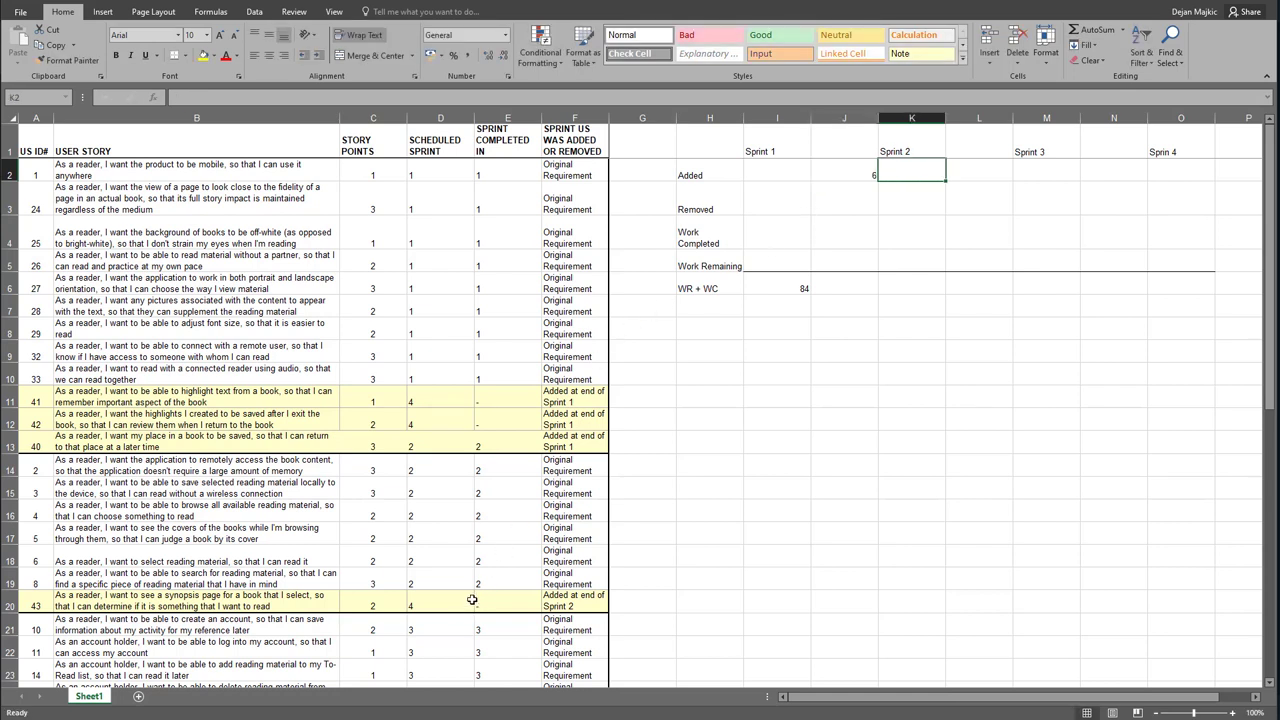
pyautogui.click(840, 209)
pyautogui.write('0')
pyautogui.press('Tab')
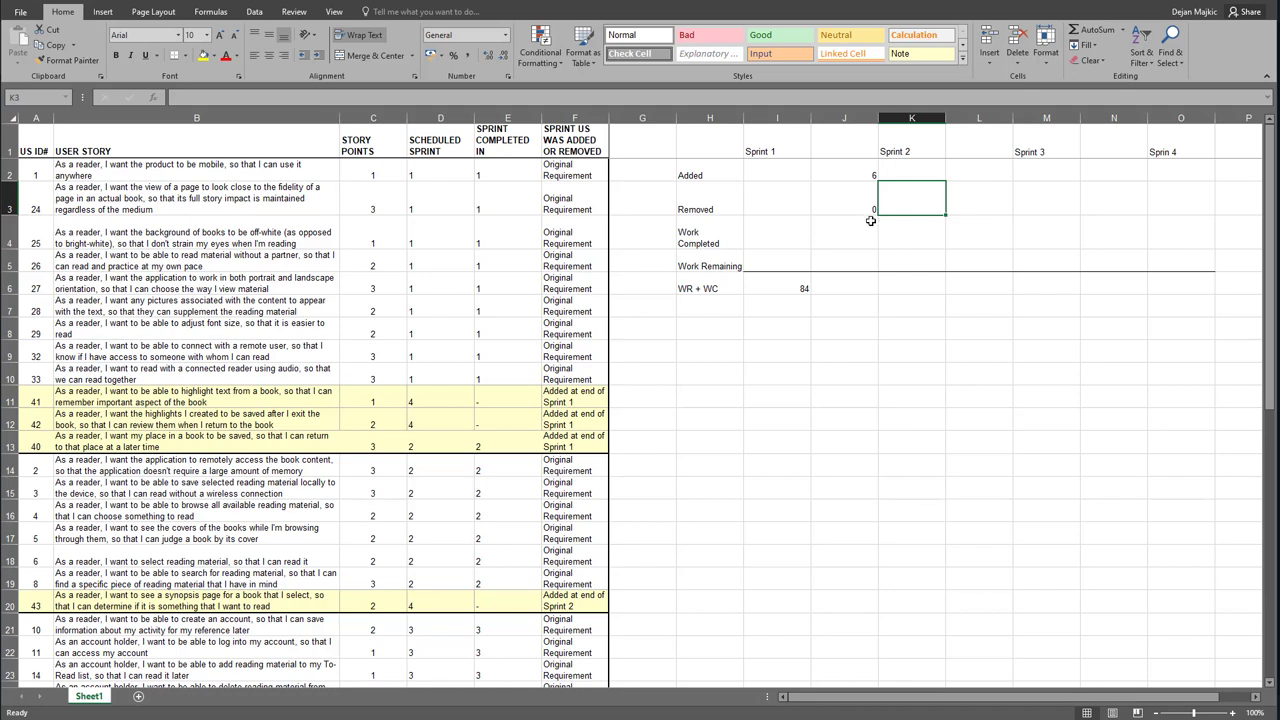
# Enter '84+6-0=90' in K6 as Sprint 2's WR + WC
pyautogui.click(886, 286)
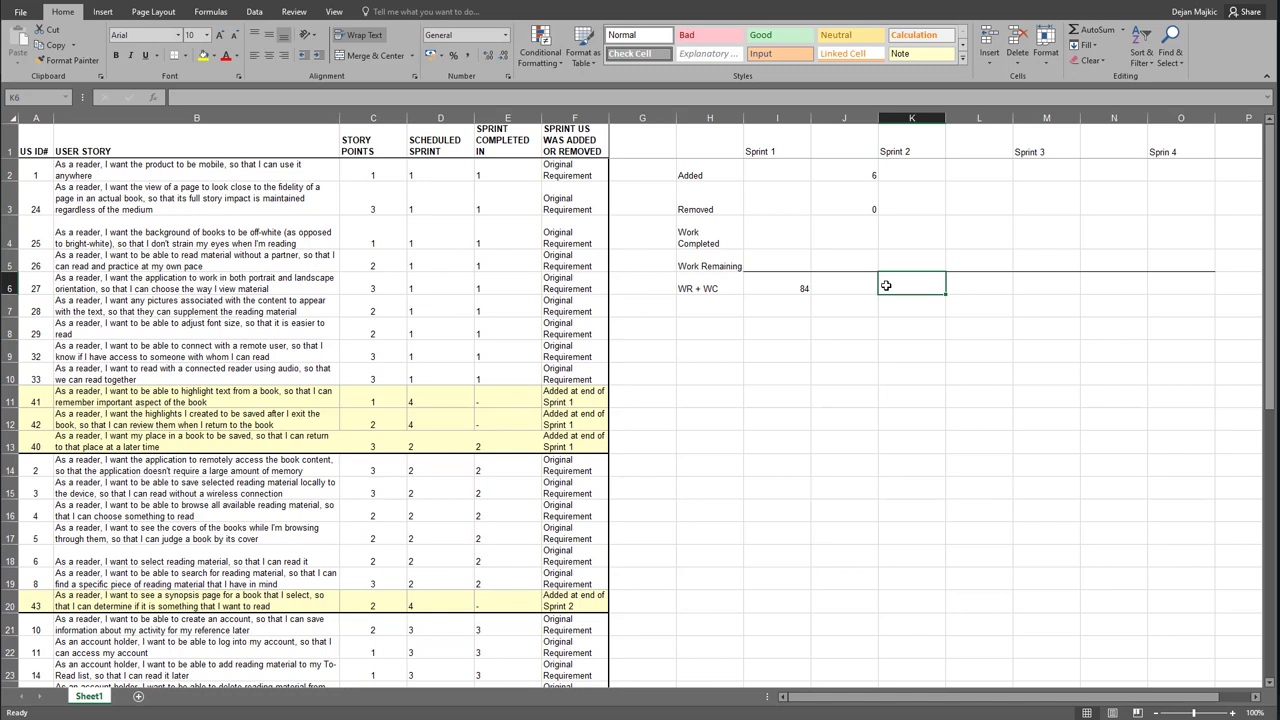
pyautogui.write('=')
pyautogui.write('84')
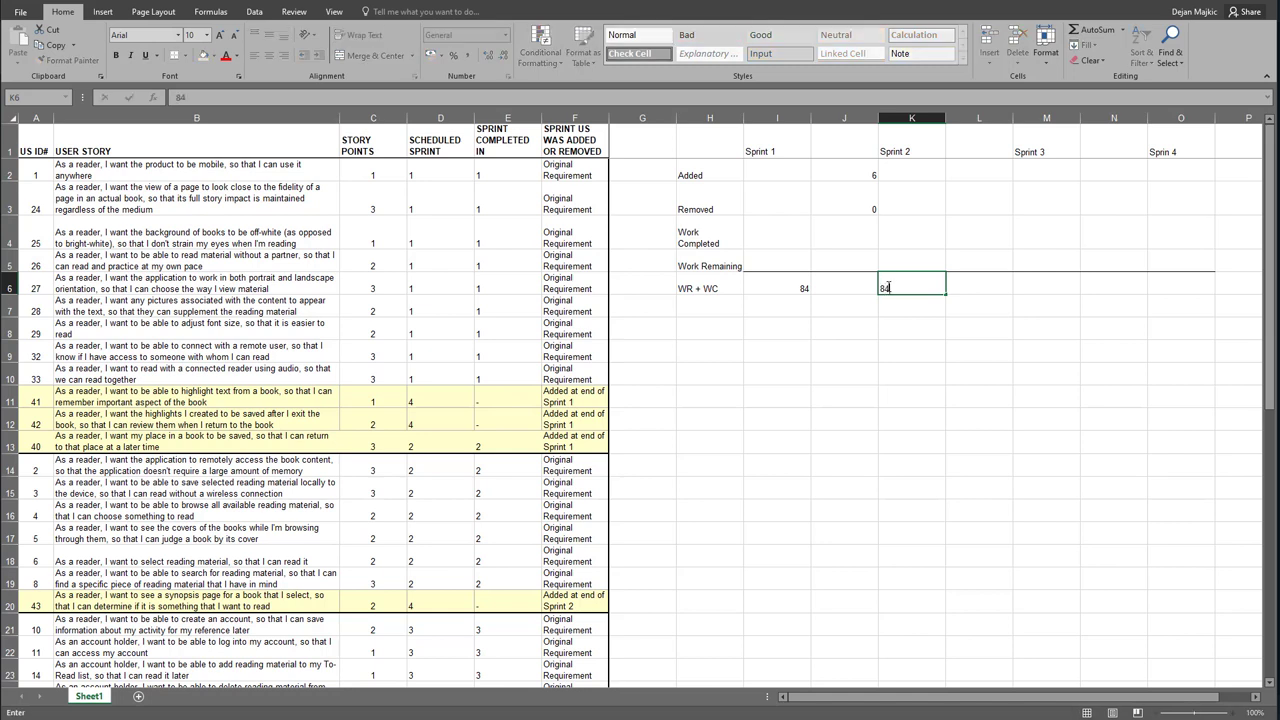
pyautogui.write('+6')
pyautogui.click(921, 288)
pyautogui.write('-0=90')
pyautogui.click(682, 371)
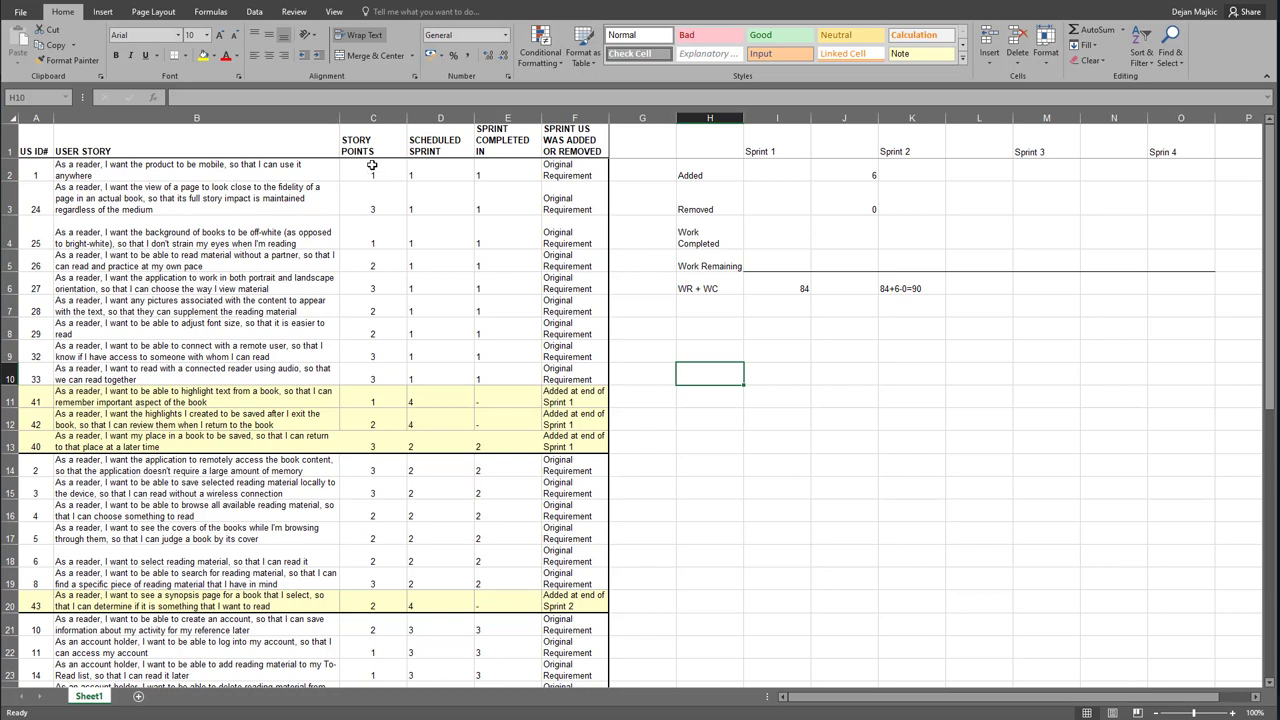
# After checking the C2:C10 sum, enter 20 in K4 and '90-20=70' in K5
pyautogui.moveTo(371, 165); pyautogui.dragTo(371, 378)
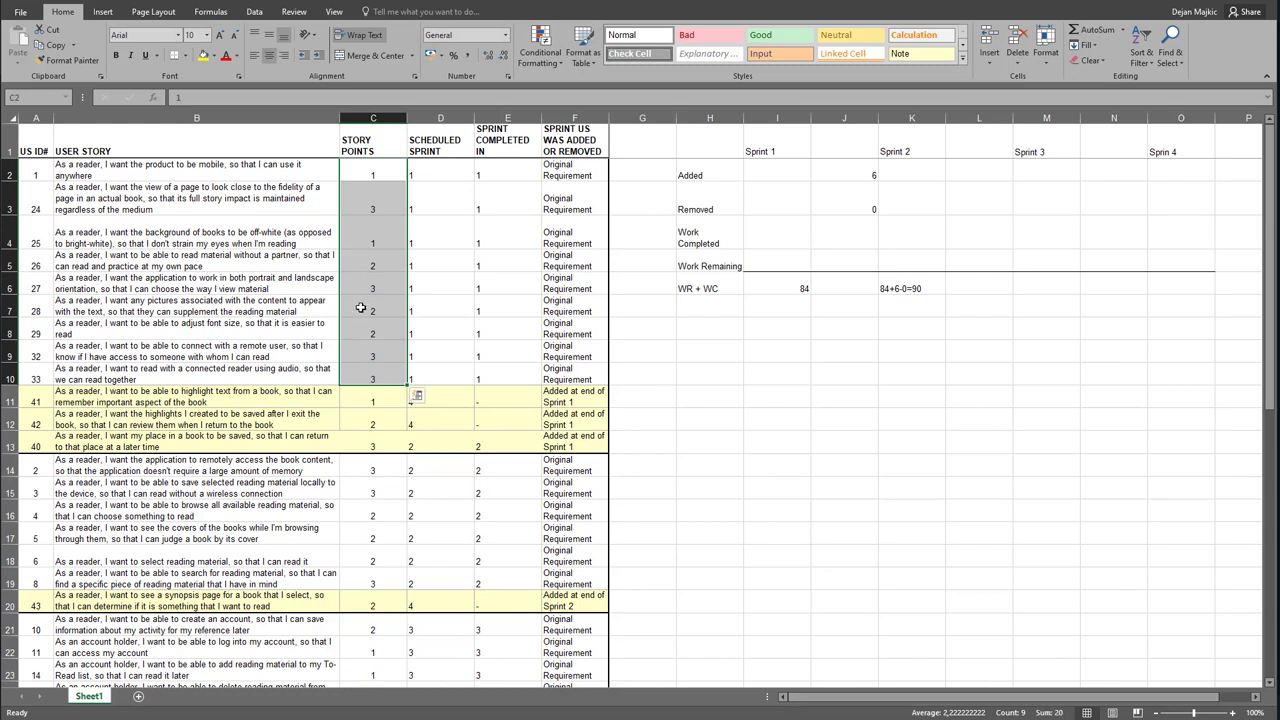
pyautogui.click(905, 241)
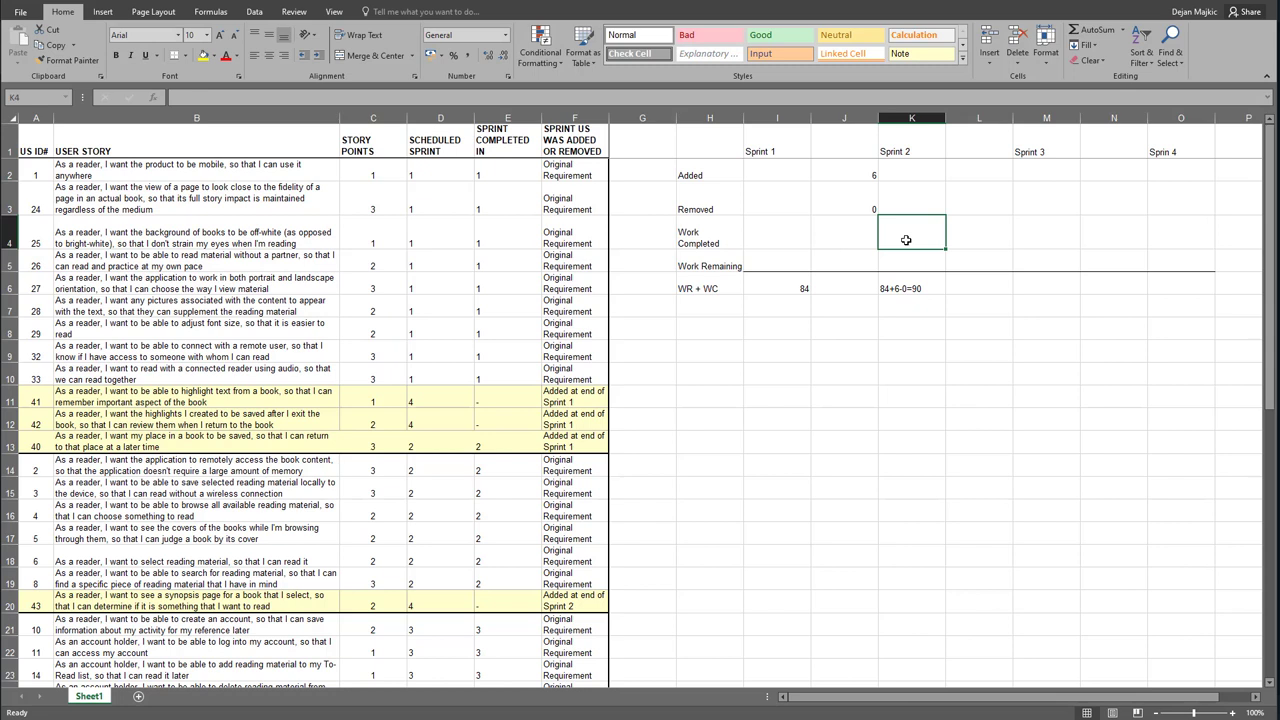
pyautogui.write('20')
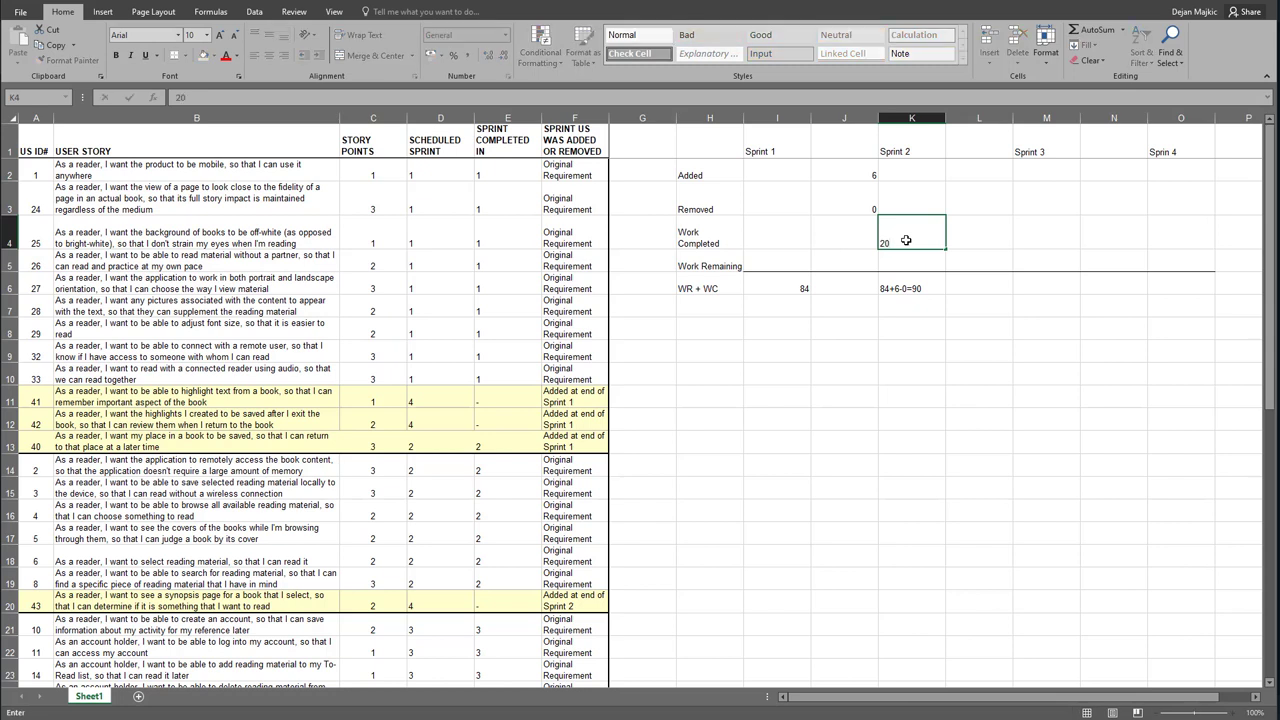
pyautogui.press('Tab')
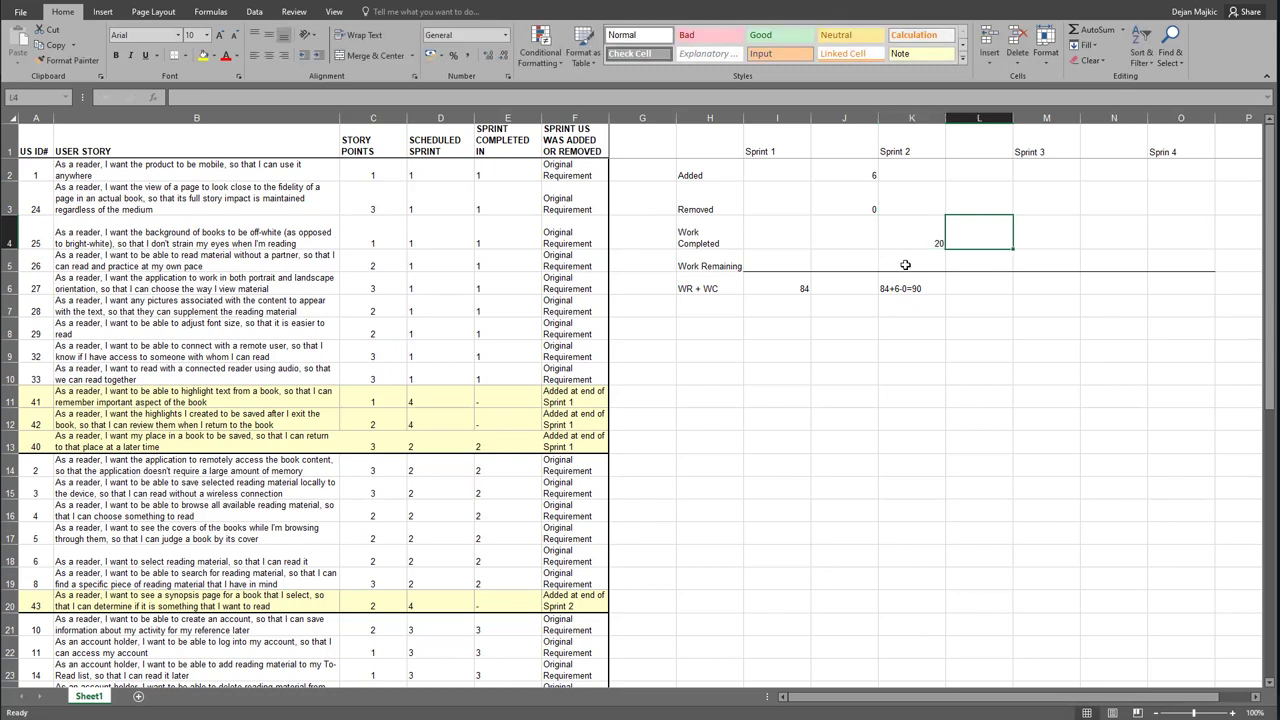
pyautogui.click(905, 265)
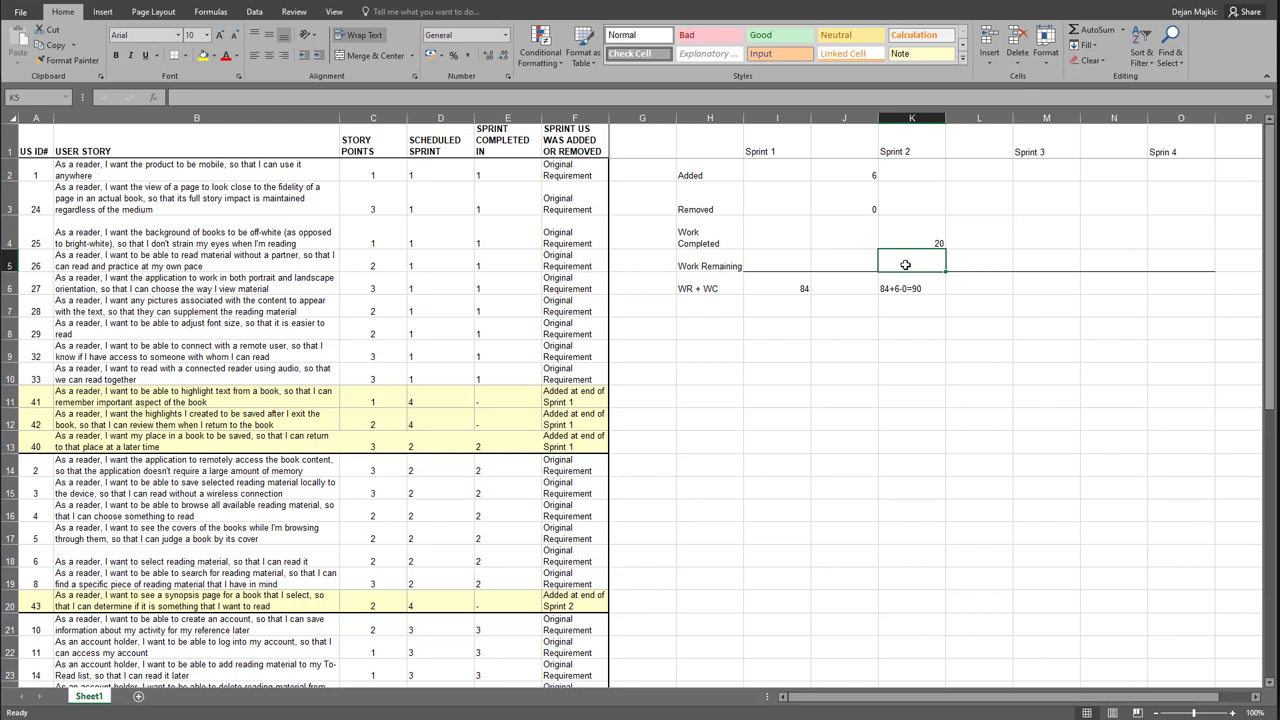
pyautogui.write('90-20')
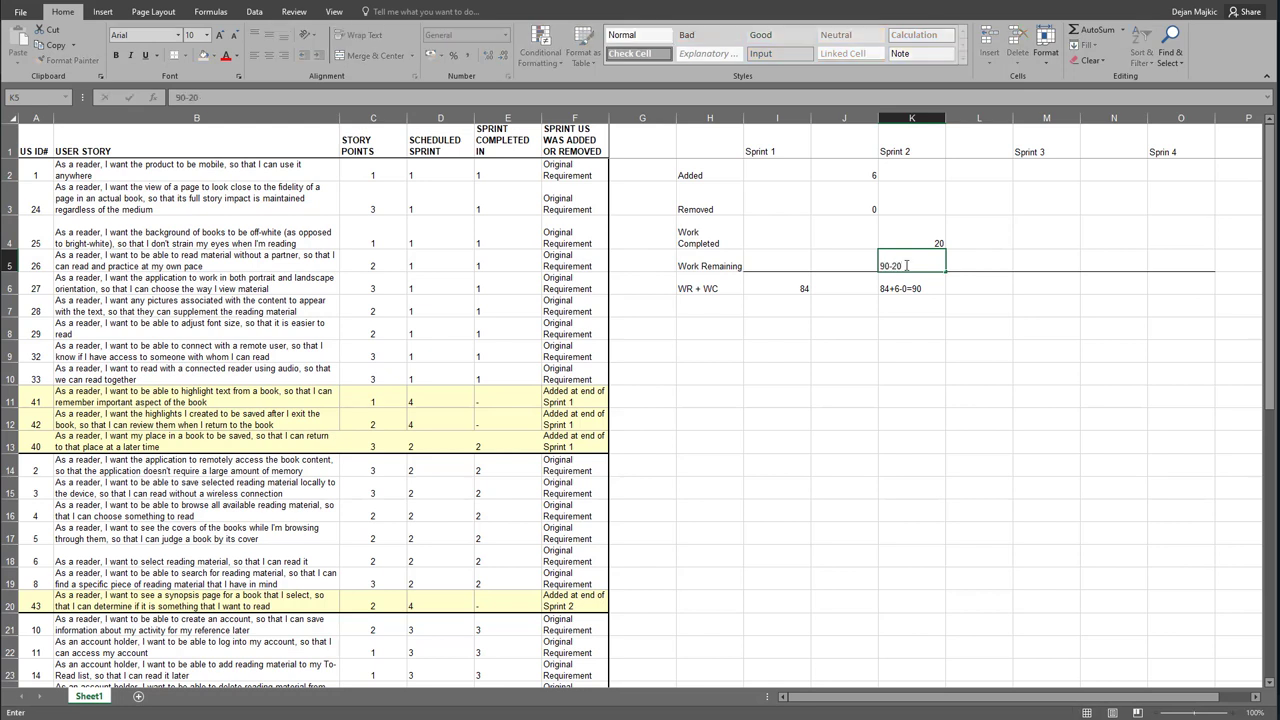
pyautogui.write('=70')
pyautogui.press('Tab')
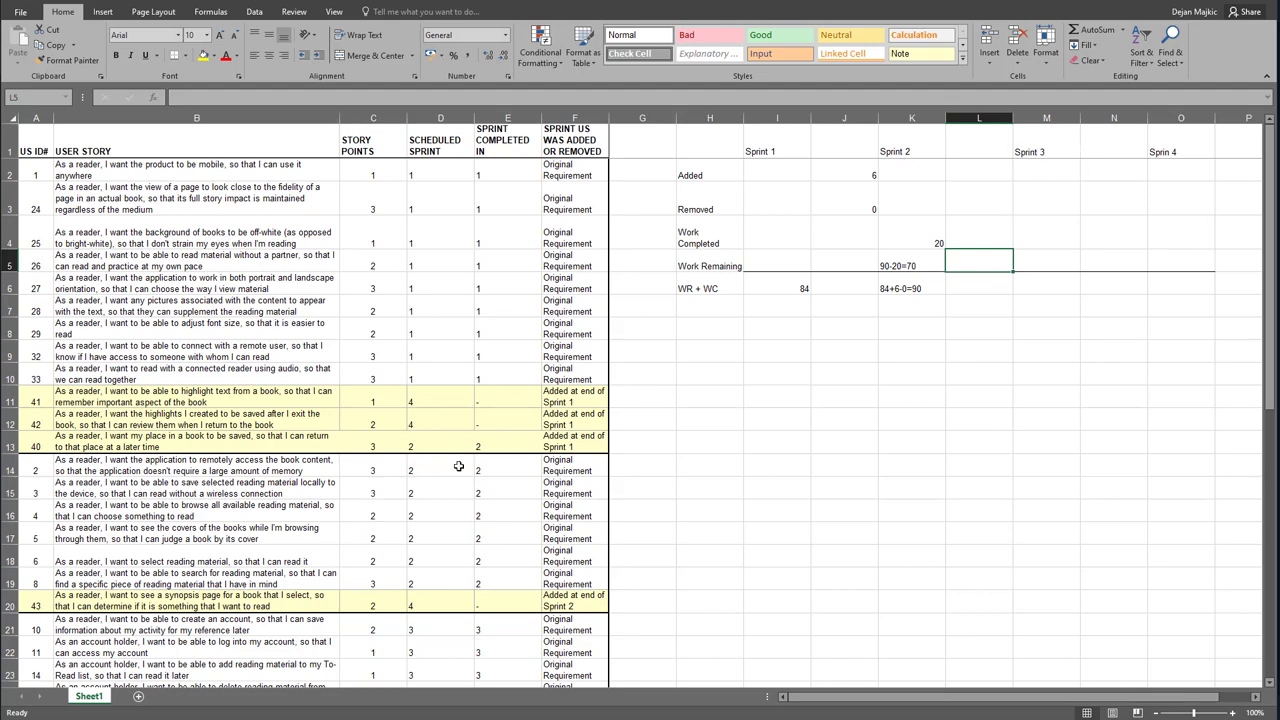
pyautogui.scroll(-1, 386, 512)
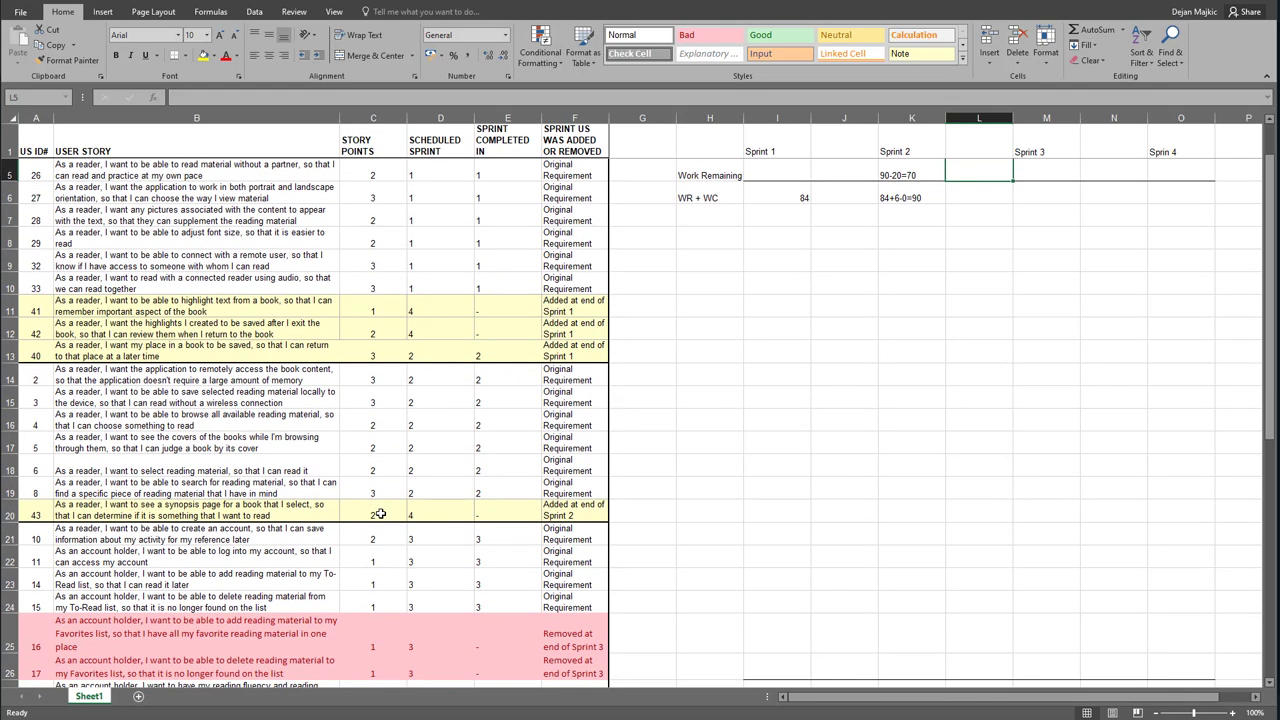
# Enter Sprint 3's Added as 2 and Removed as 0
pyautogui.click(575, 512)
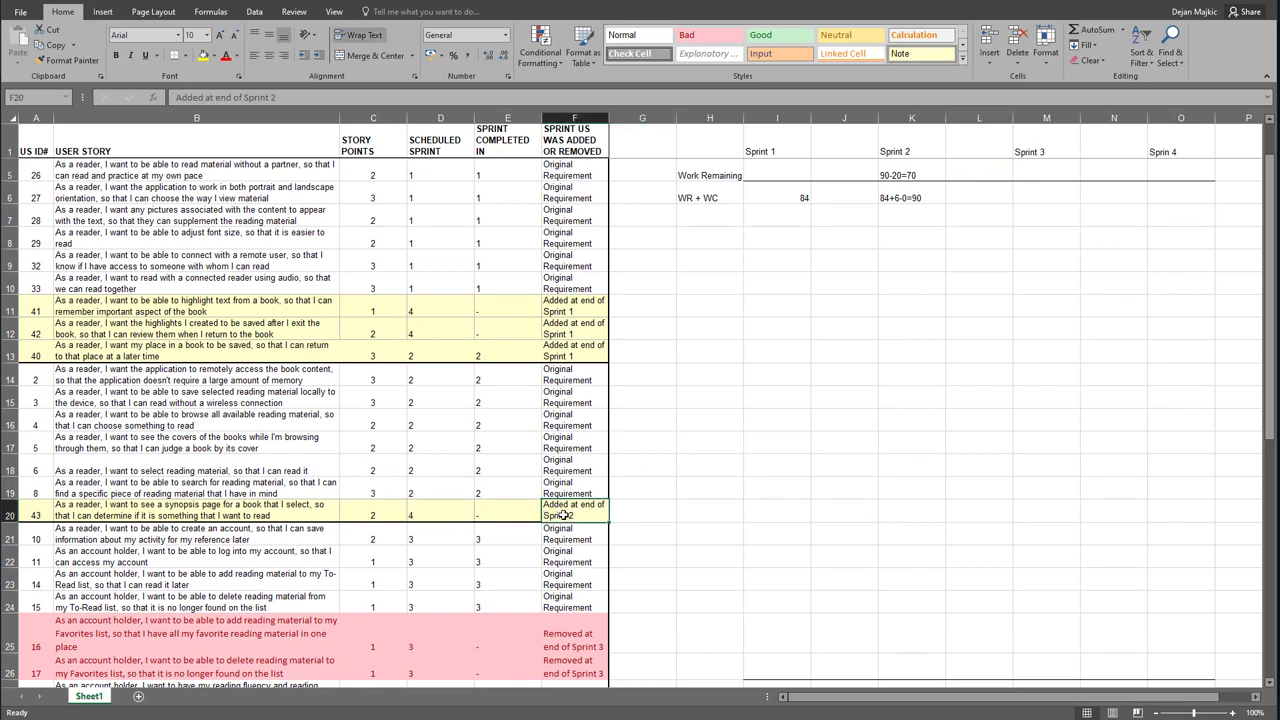
pyautogui.click(376, 516)
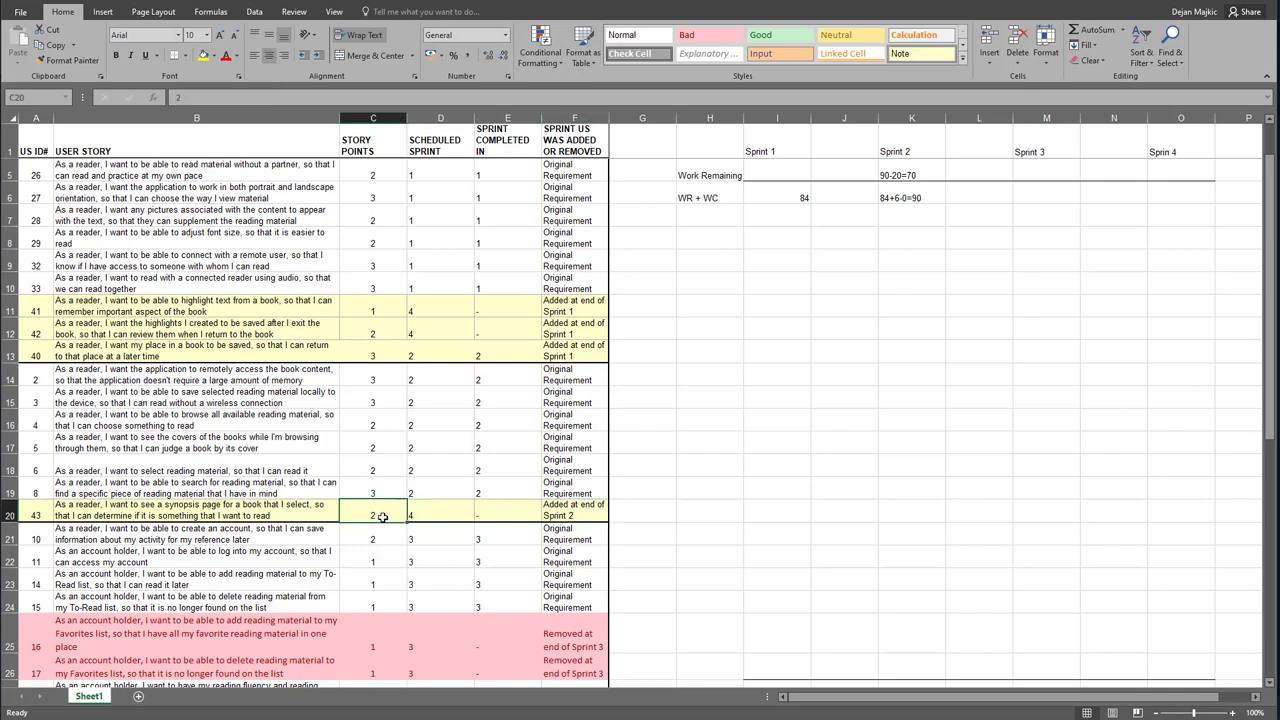
pyautogui.scroll(1, 875, 418)
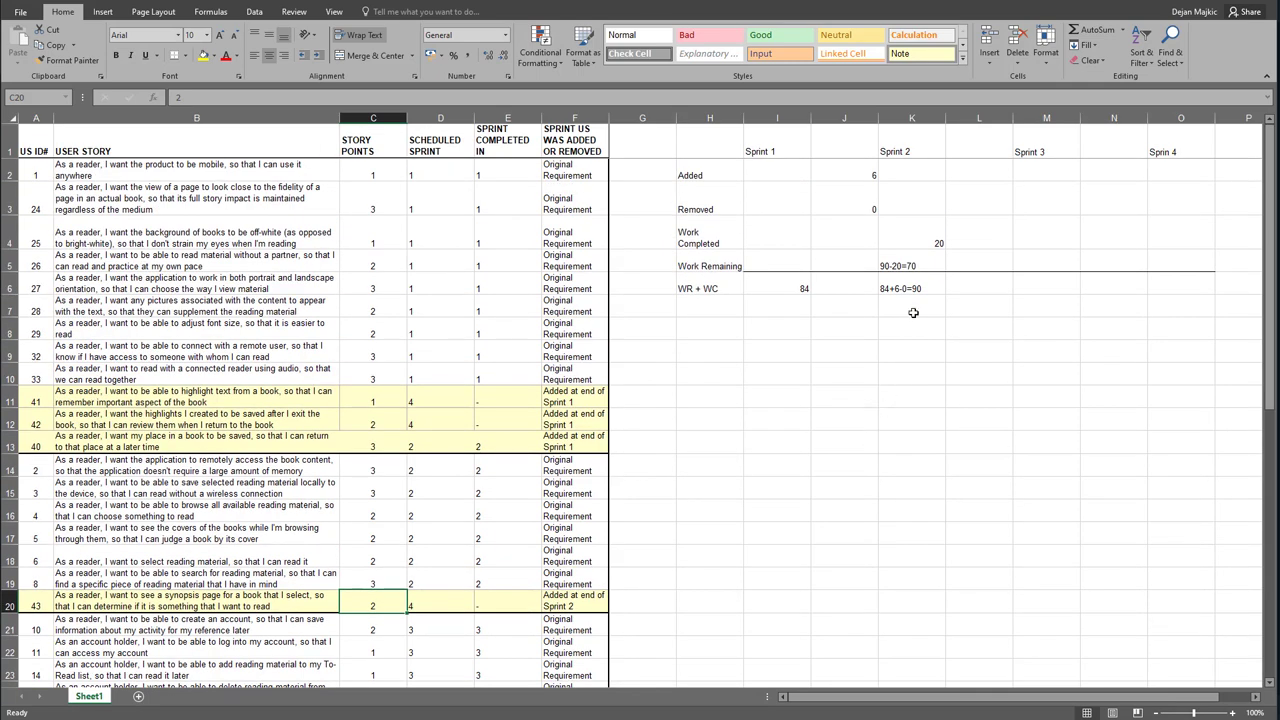
pyautogui.click(962, 175)
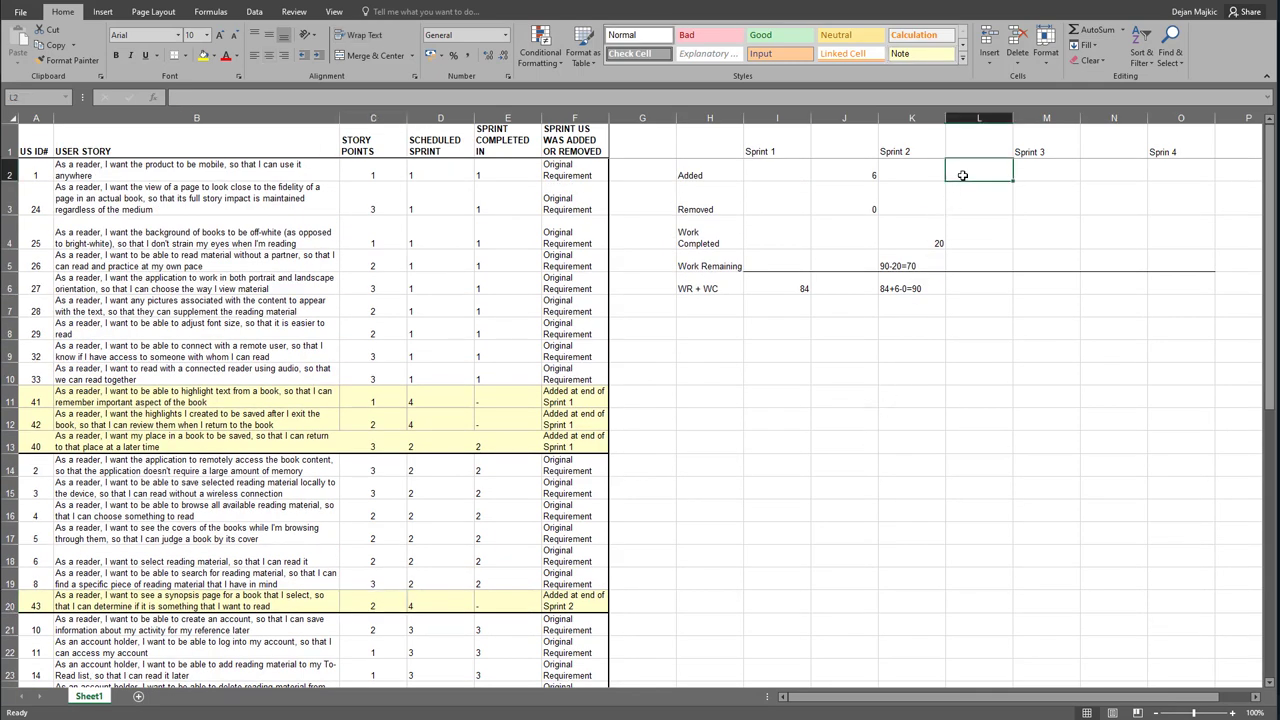
pyautogui.write('2')
pyautogui.click(964, 197)
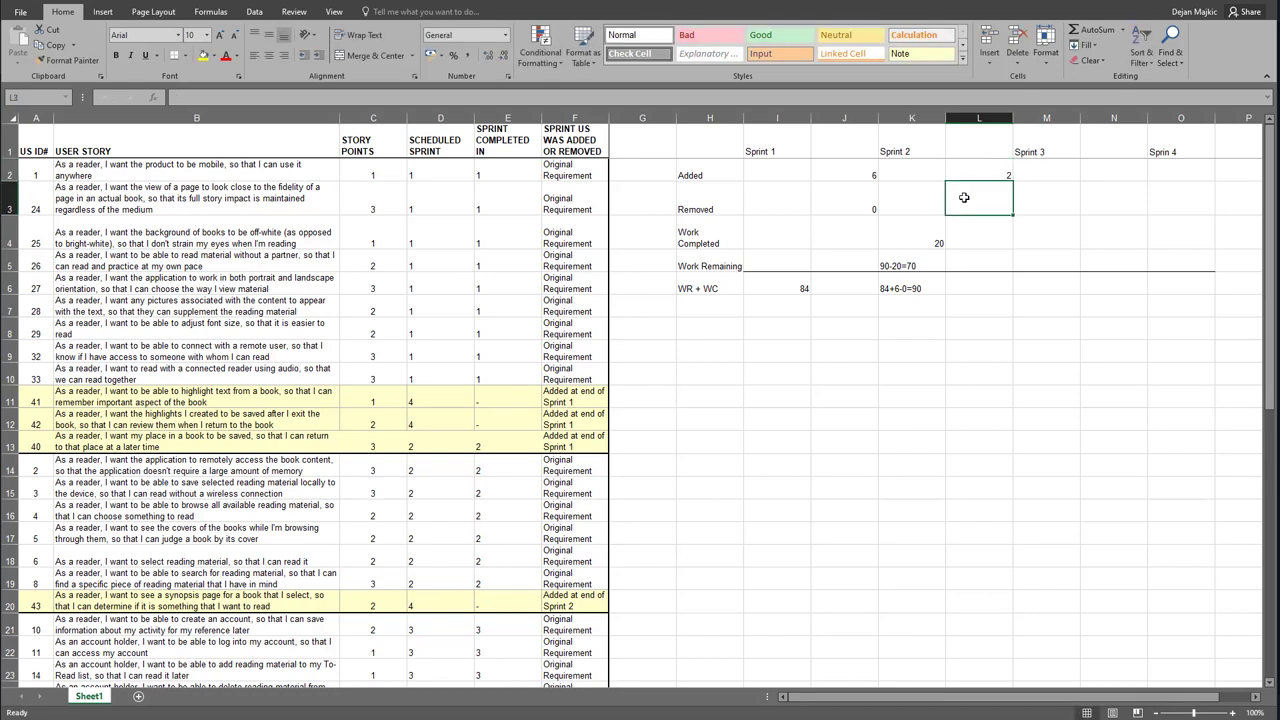
pyautogui.write('0')
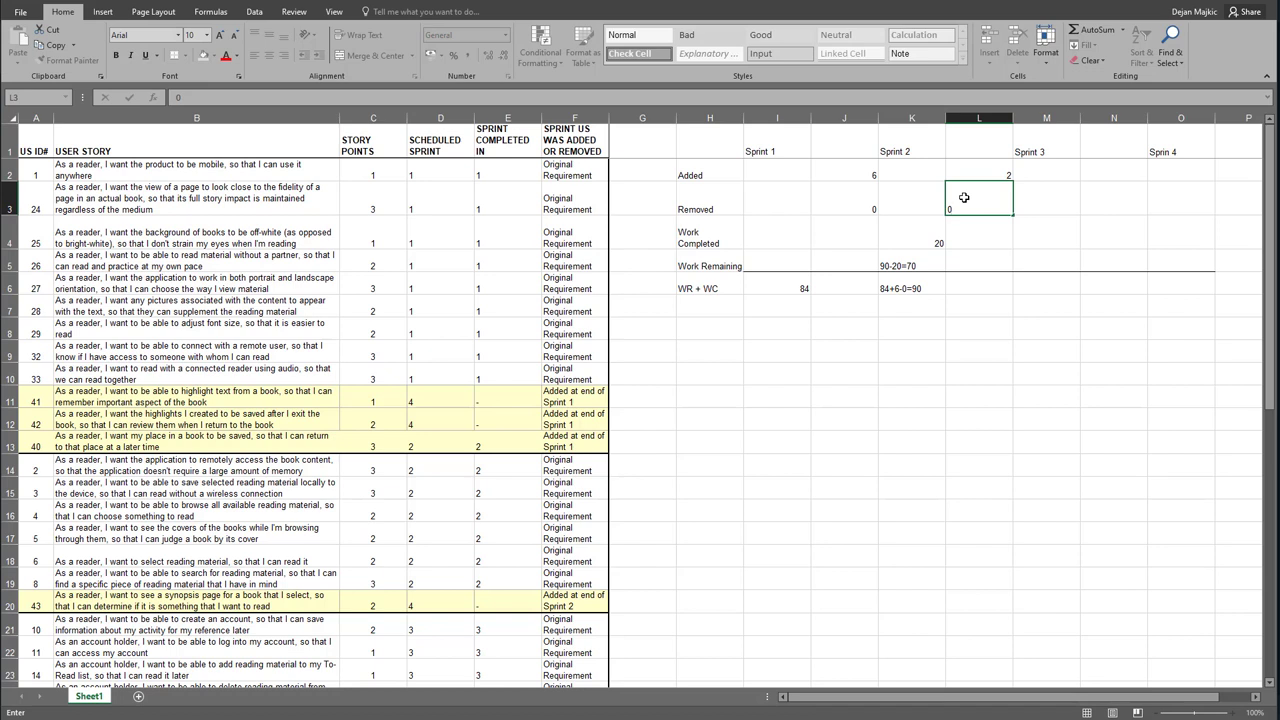
pyautogui.press('Tab')
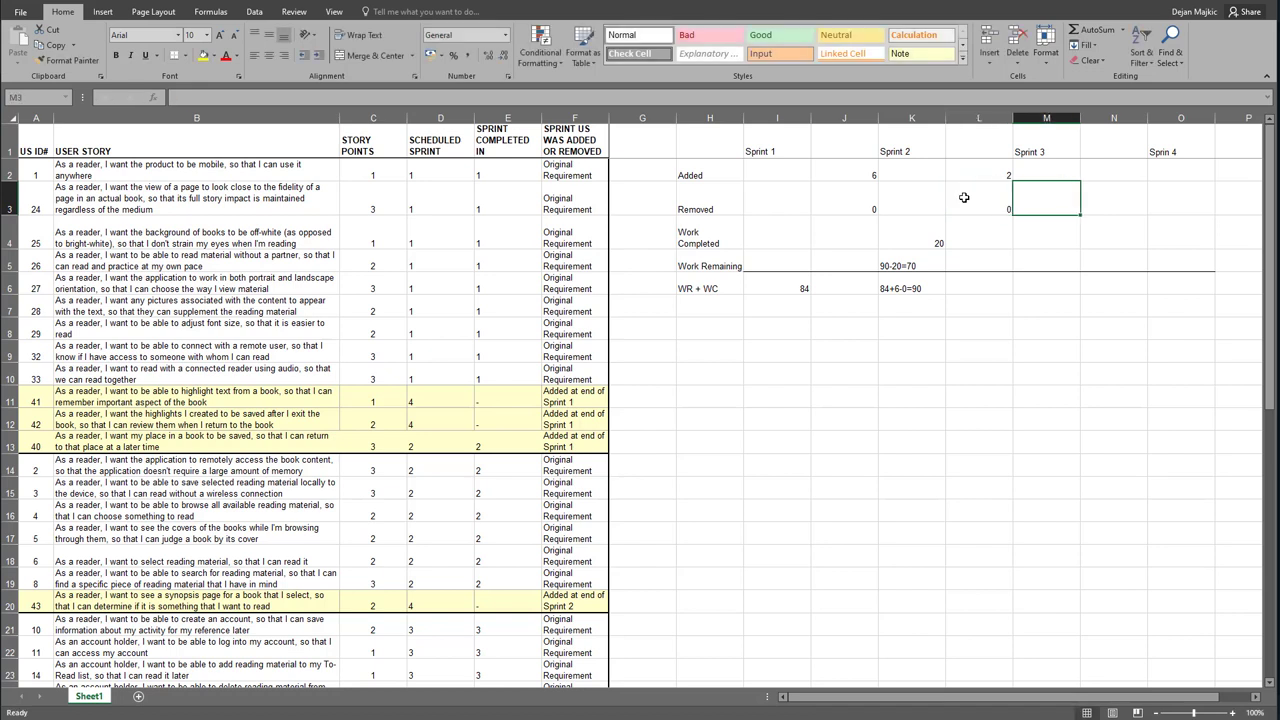
# Enter Sprint 3's WR + WC in M6 as 90+2+0=92
pyautogui.click(1025, 288)
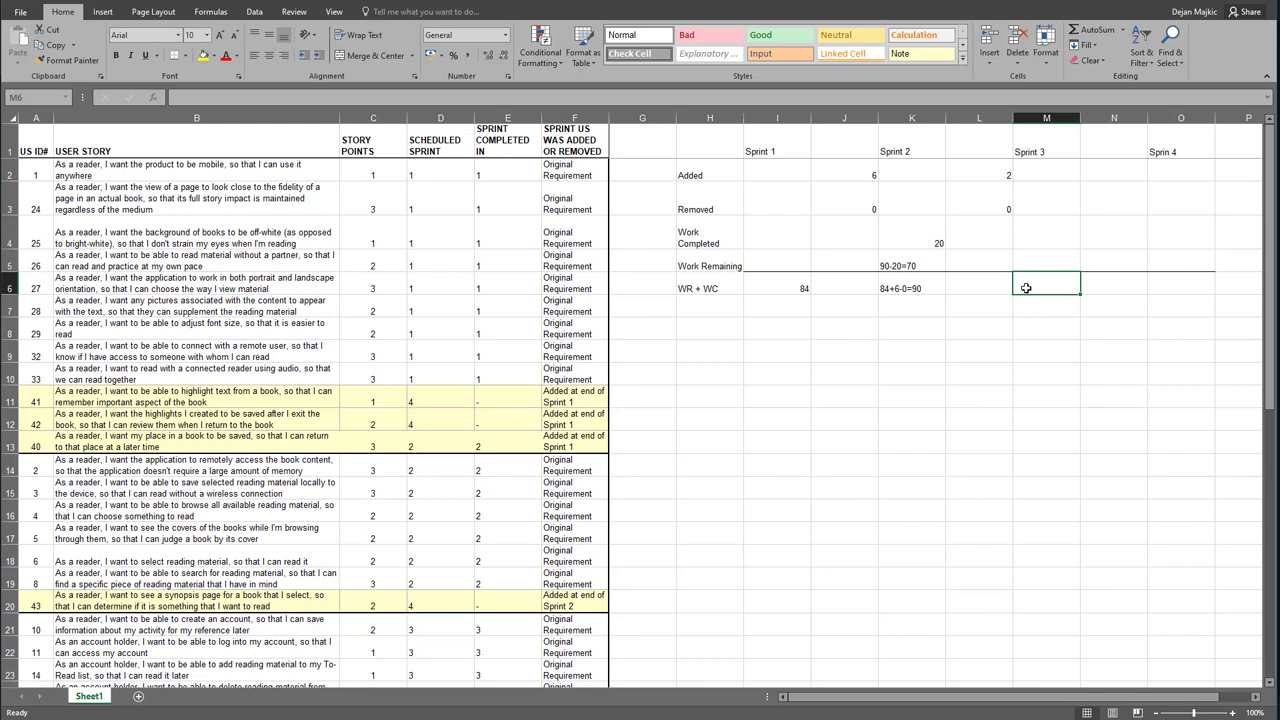
pyautogui.write('90')
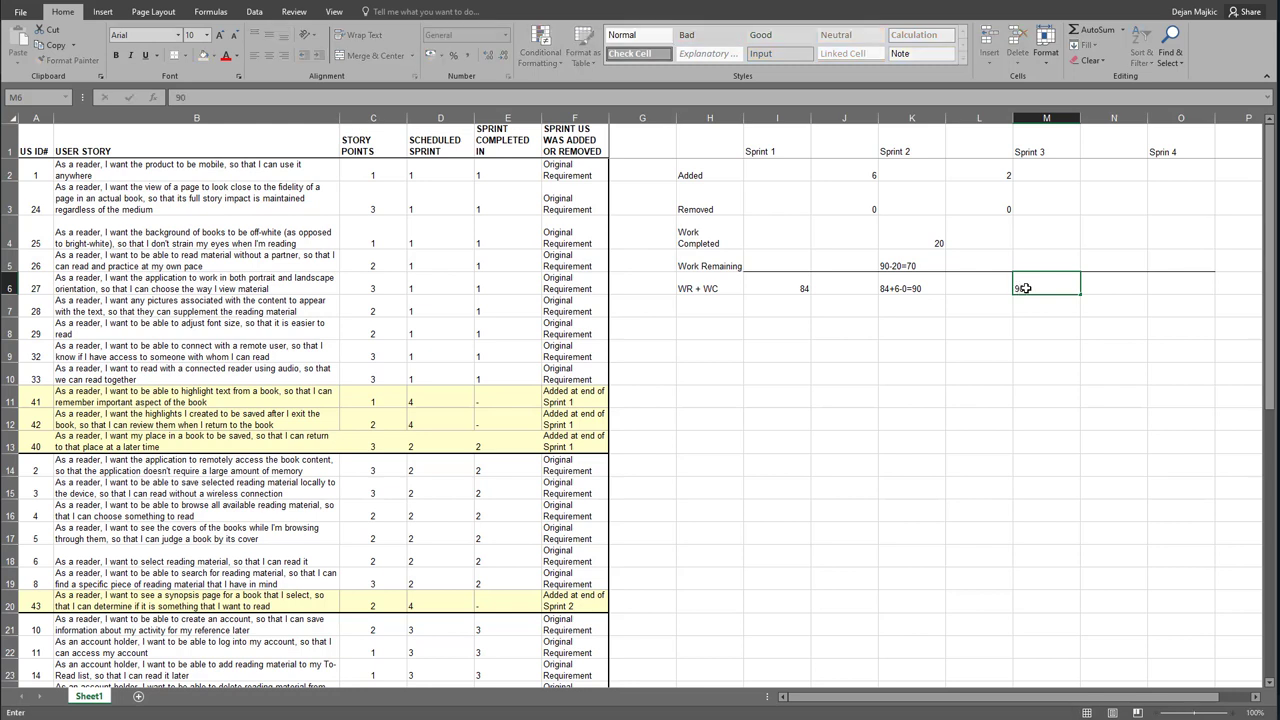
pyautogui.write('+2')
pyautogui.click(1060, 288)
pyautogui.write('+0=92')
pyautogui.click(1085, 293)
# Write Sprint 3's Work Completed in M4 as 20+15+3=38, checking the story points in C14:C19
pyautogui.click(1044, 237)
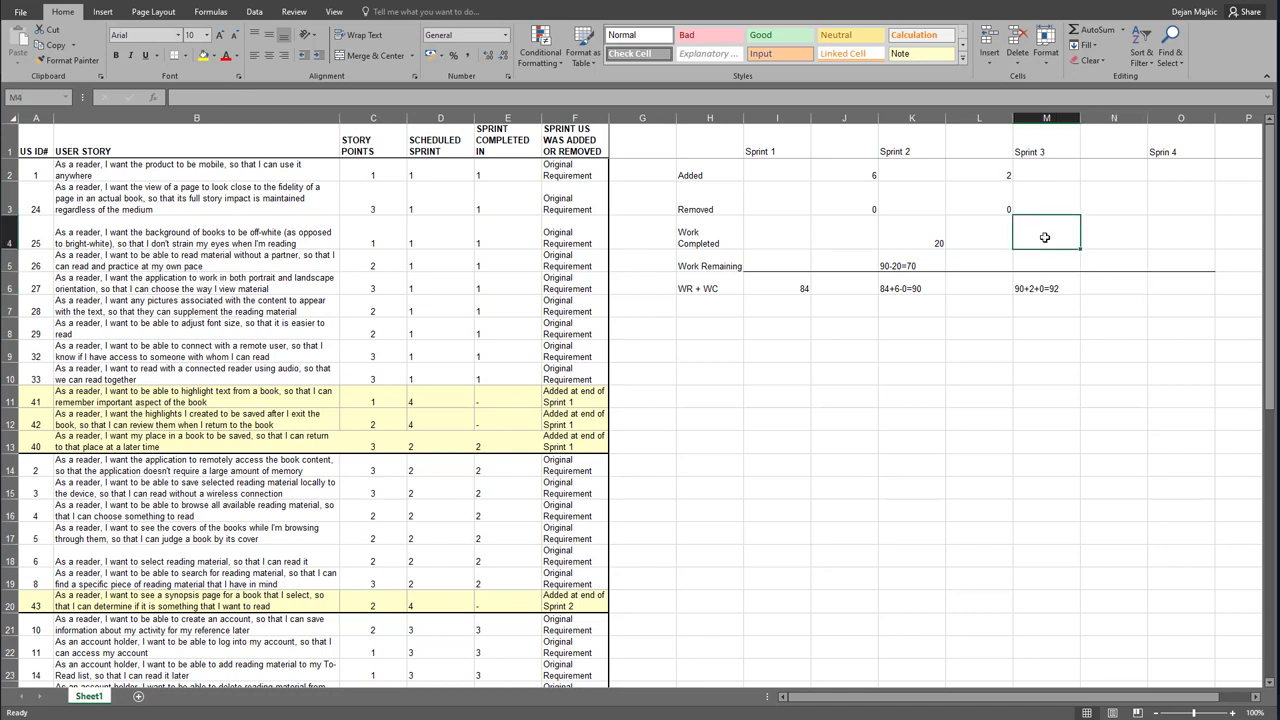
pyautogui.write('20')
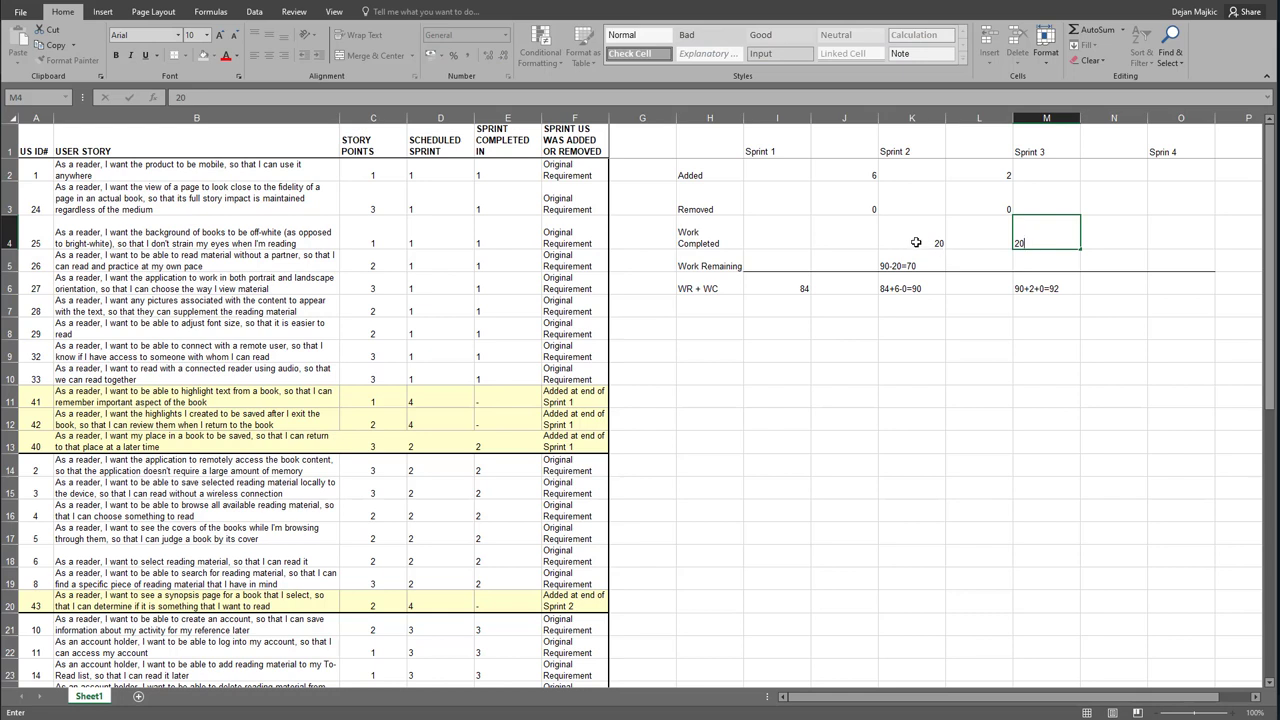
pyautogui.write('+15')
pyautogui.moveTo(383, 467); pyautogui.dragTo(381, 579)
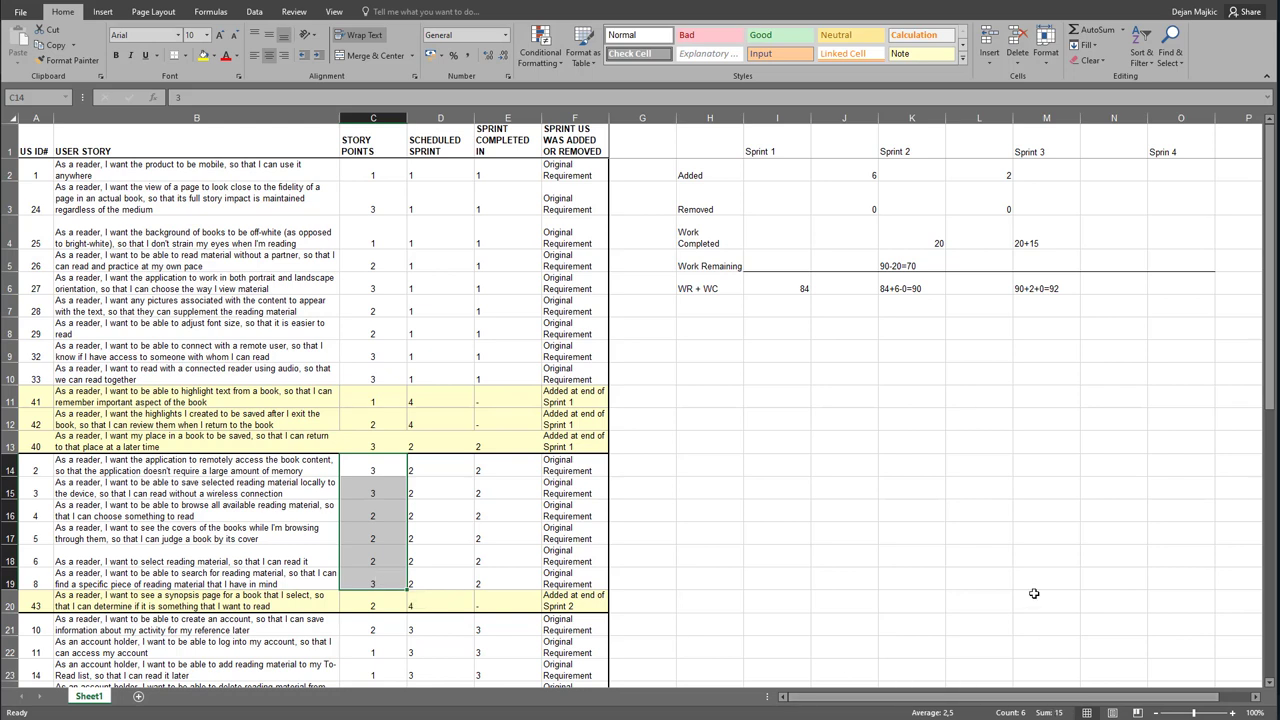
pyautogui.doubleClick(1046, 237)
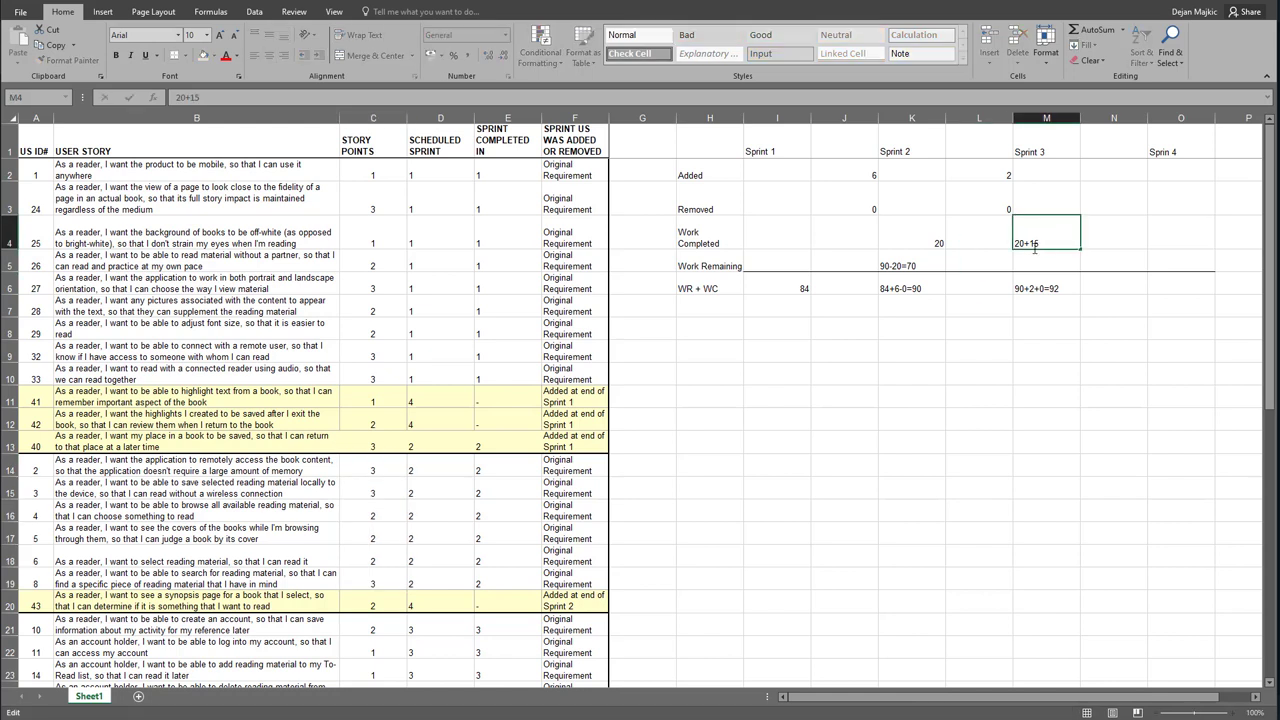
pyautogui.write('+')
pyautogui.click(490, 446)
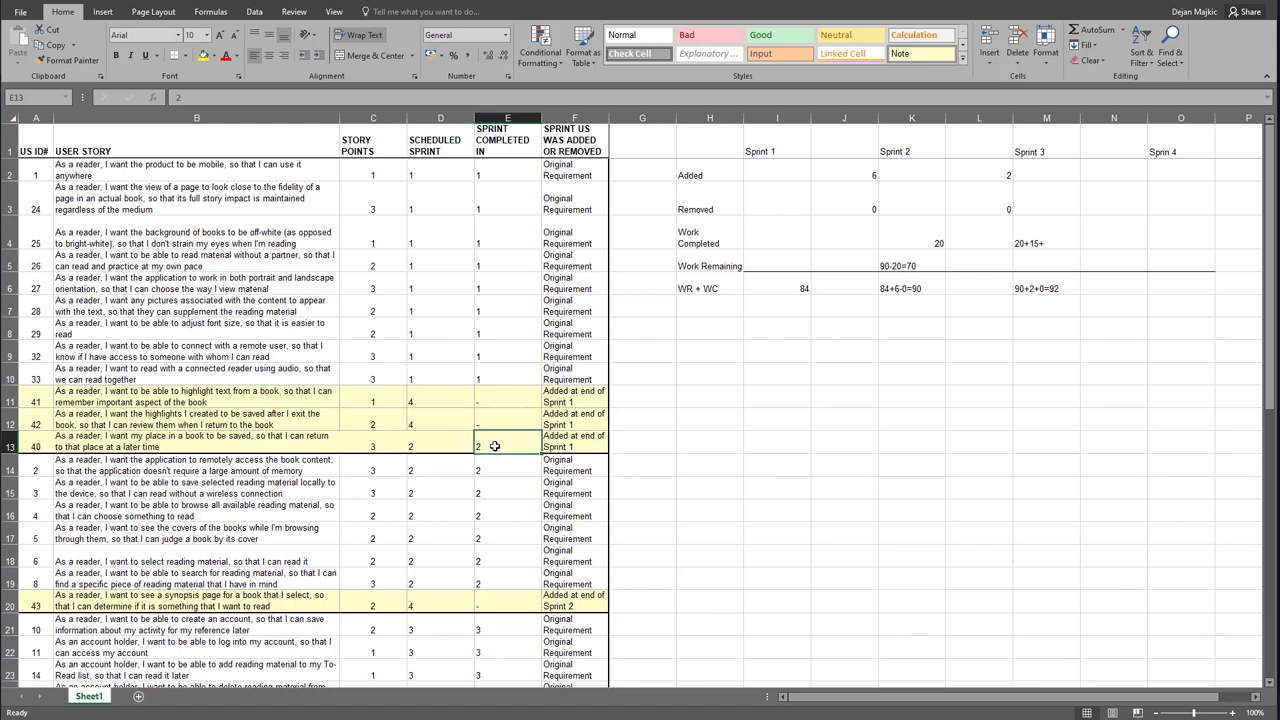
pyautogui.click(374, 450)
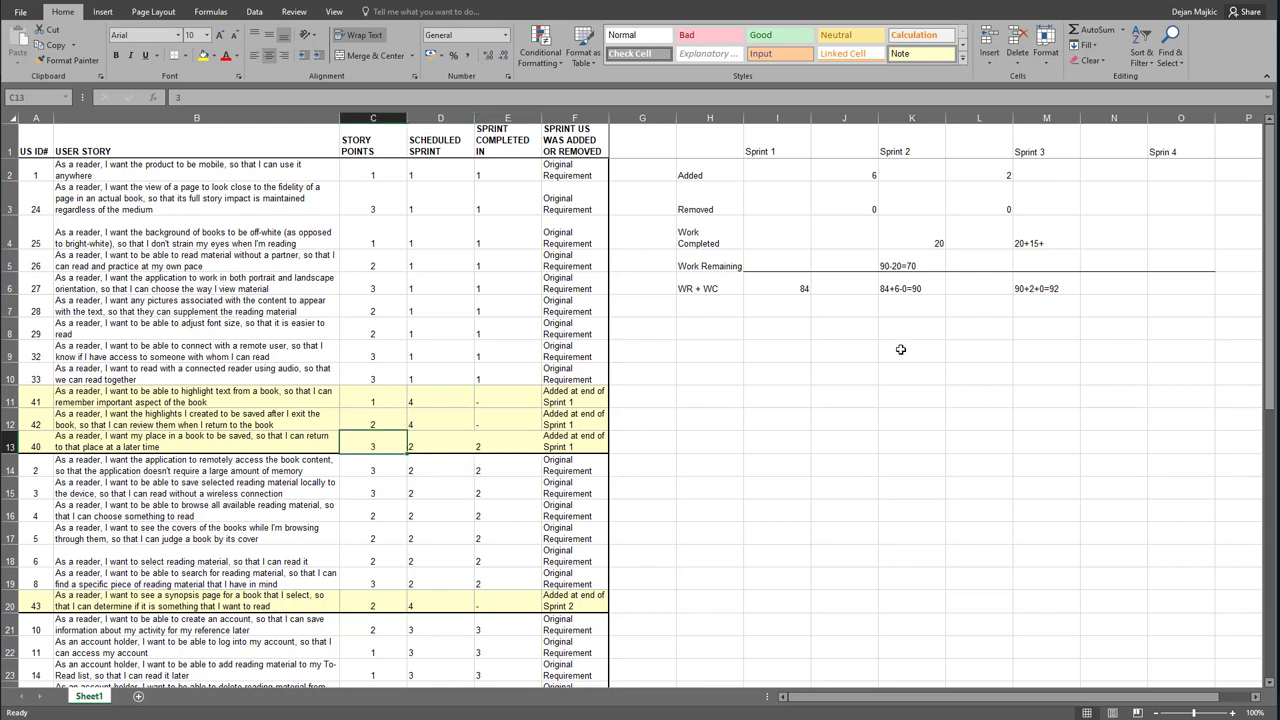
pyautogui.doubleClick(1061, 240)
pyautogui.write('3')
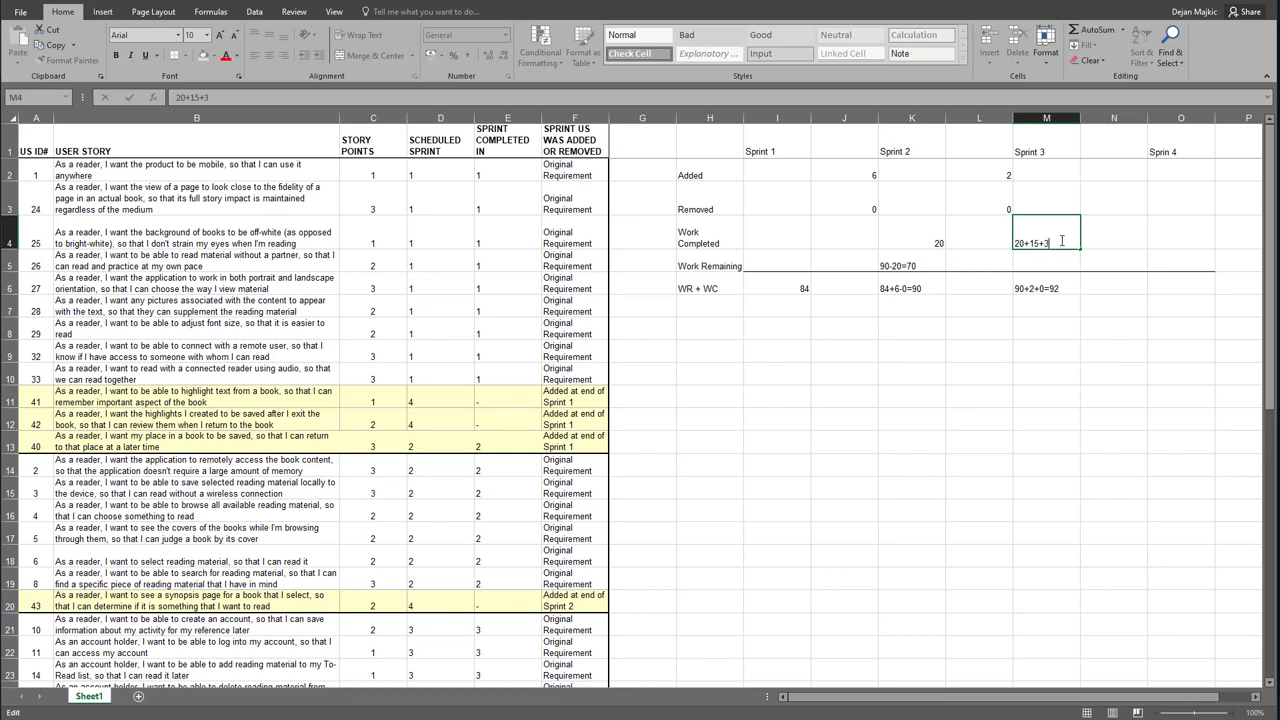
pyautogui.write('=38')
# Enter 92-38=54 in M5 as Sprint 3's Work Remaining
pyautogui.click(1031, 260)
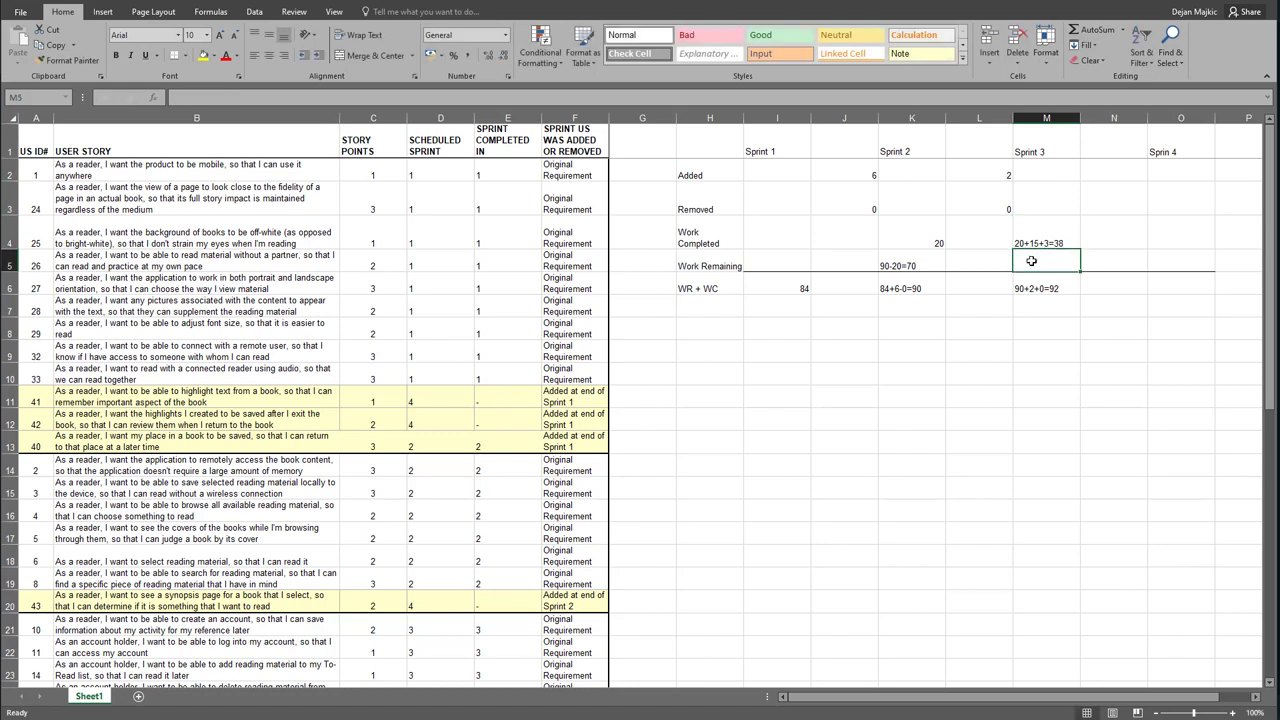
pyautogui.write('92-3')
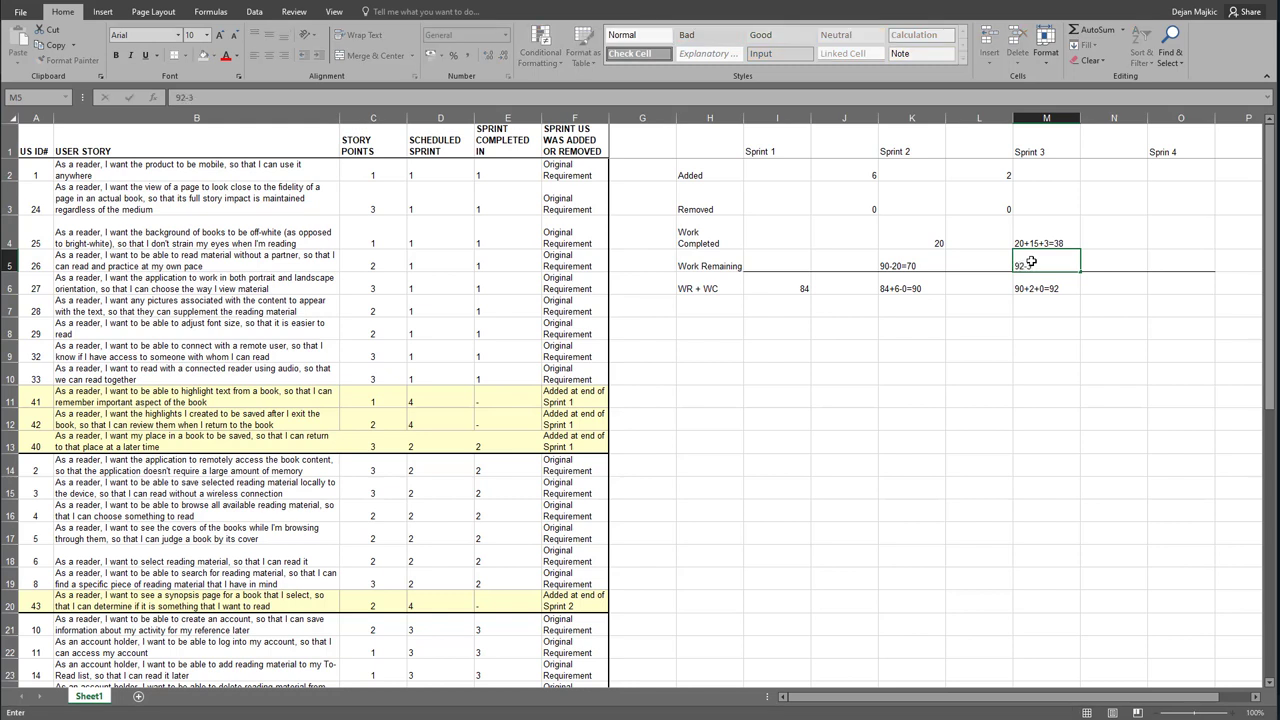
pyautogui.write('8=54')
pyautogui.press('Tab')
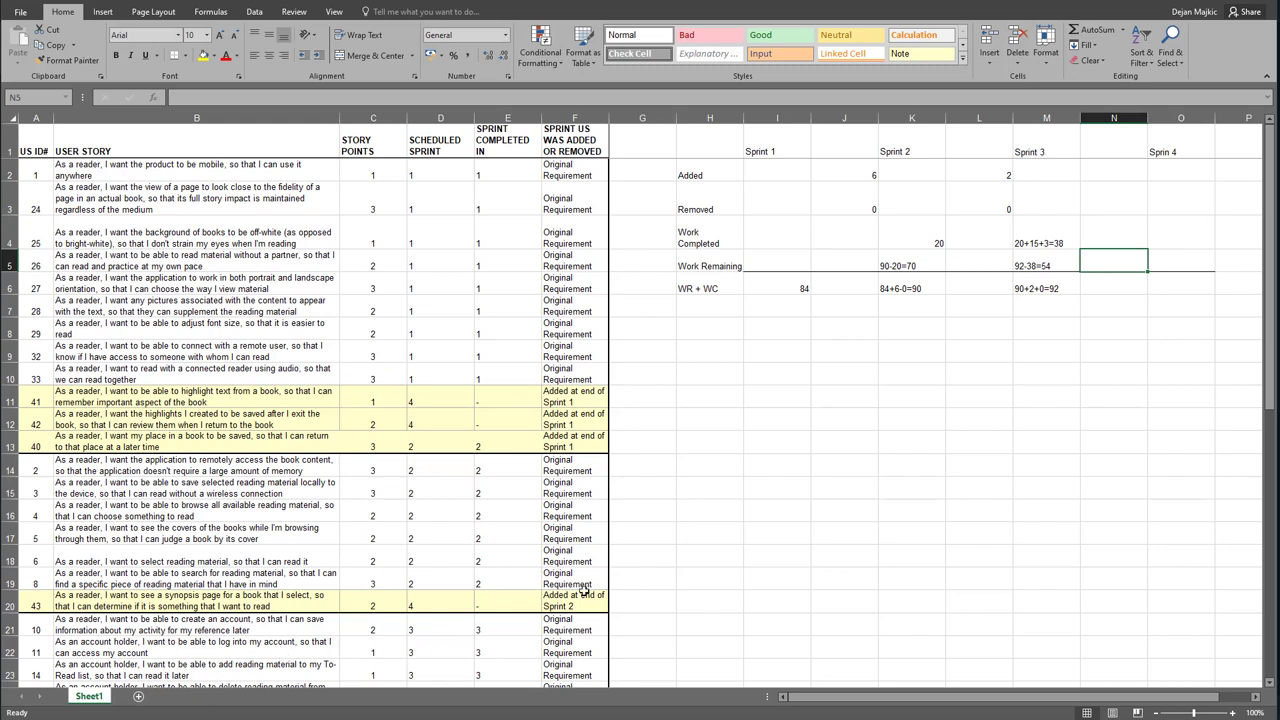
# Enter Sprint 4's Added as 0 and Removed as 2
pyautogui.click(1115, 178)
pyautogui.scroll(-3, 470, 500)
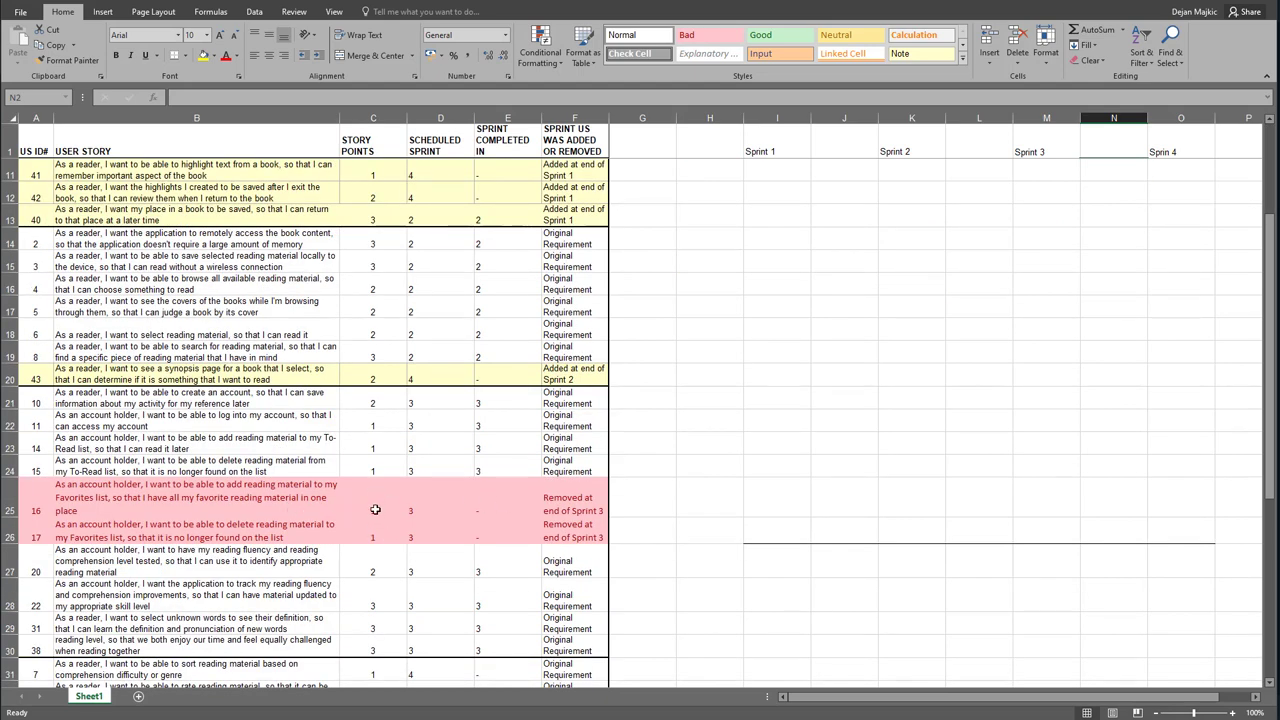
pyautogui.scroll(3, 949, 419)
pyautogui.scroll(-4, 491, 560)
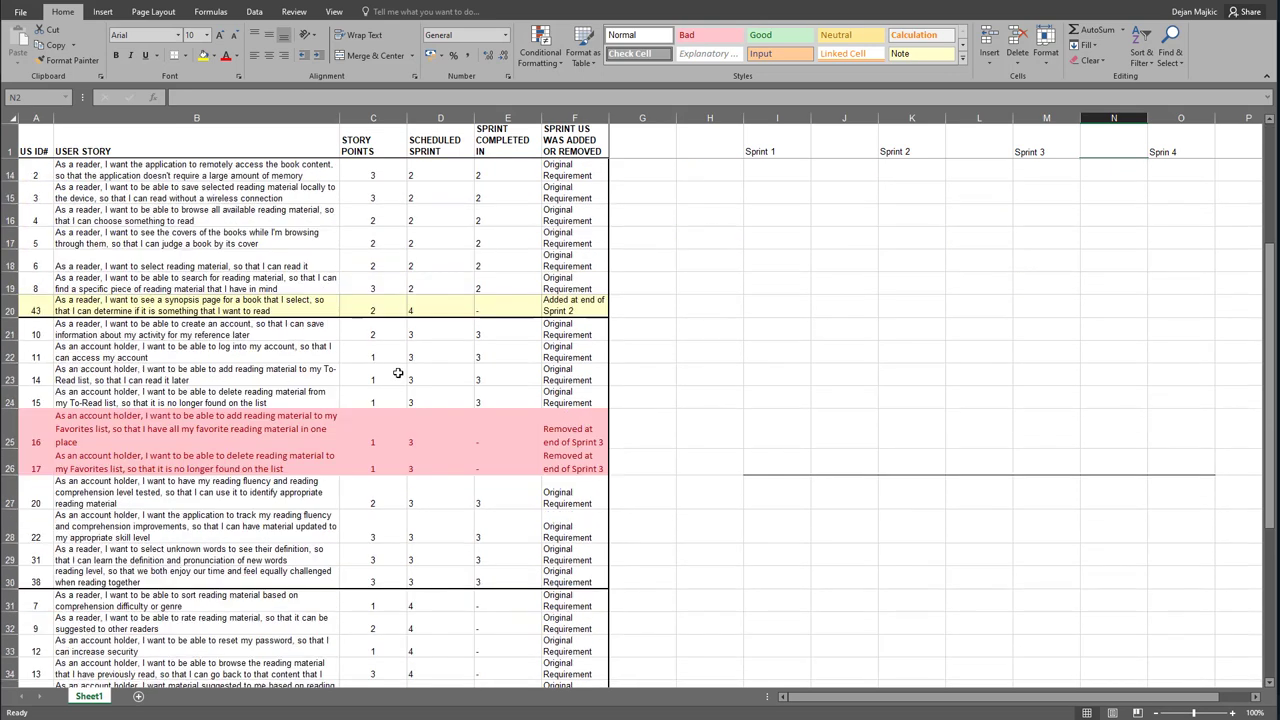
pyautogui.scroll(4, 424, 436)
pyautogui.write('0')
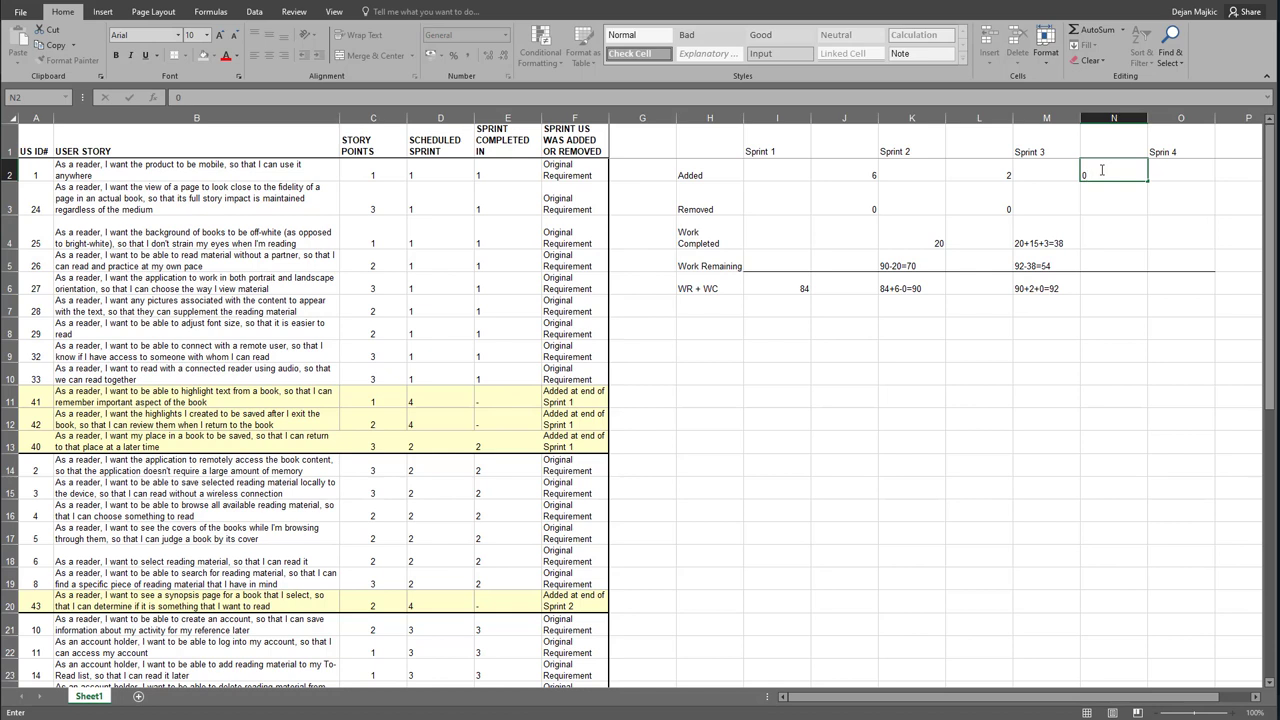
pyautogui.press('Return')
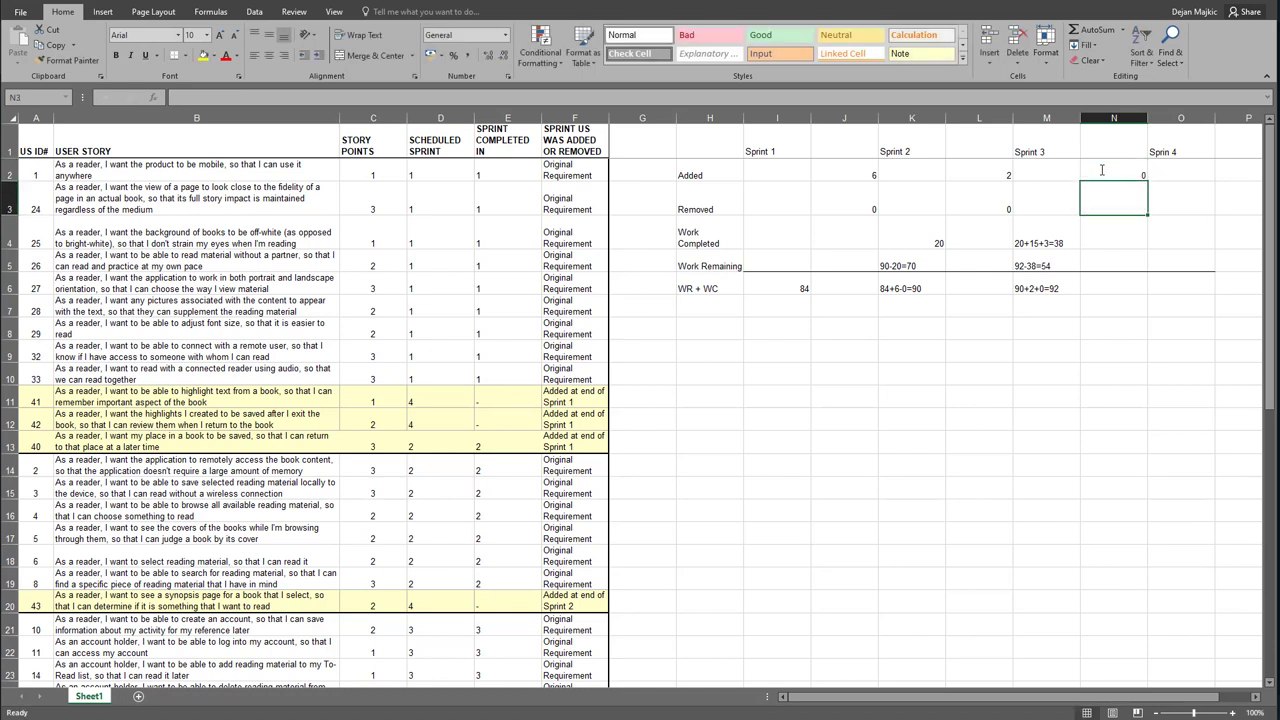
pyautogui.write('2')
pyautogui.press('Return')
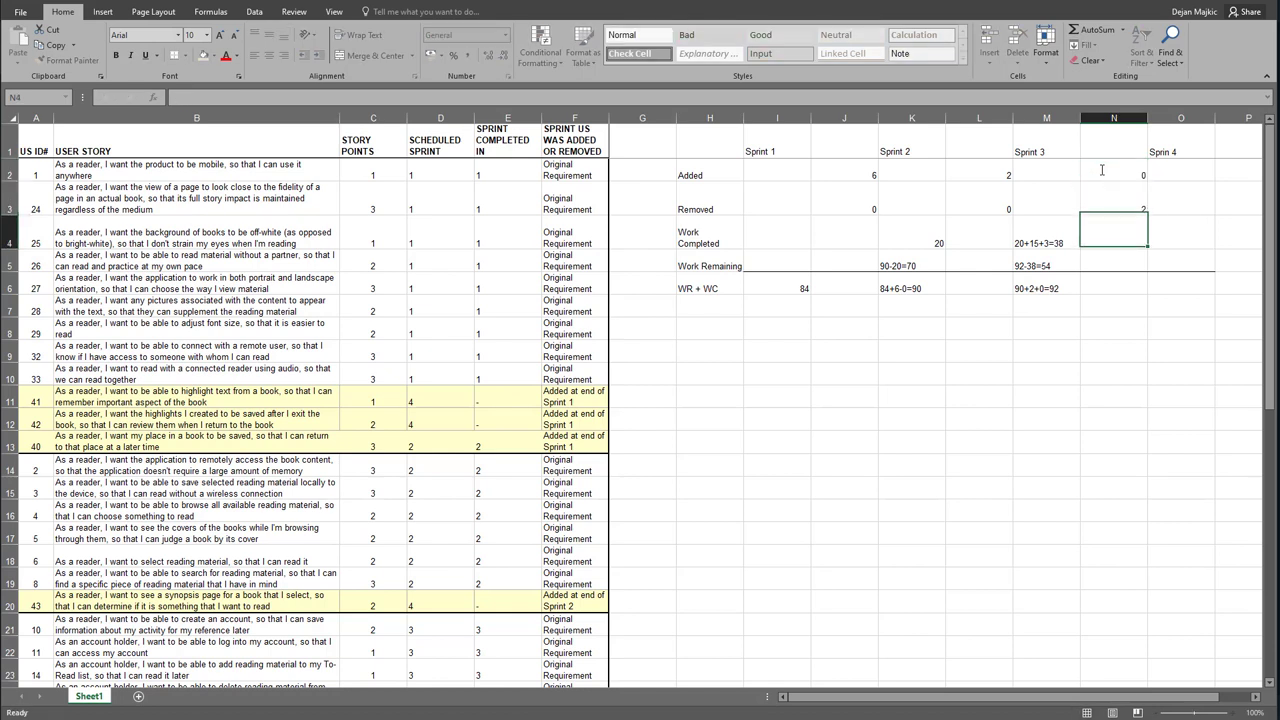
# Enter Sprint 4's WR + WC in O6 as 92+0-2=90
pyautogui.scroll(-4, 514, 388)
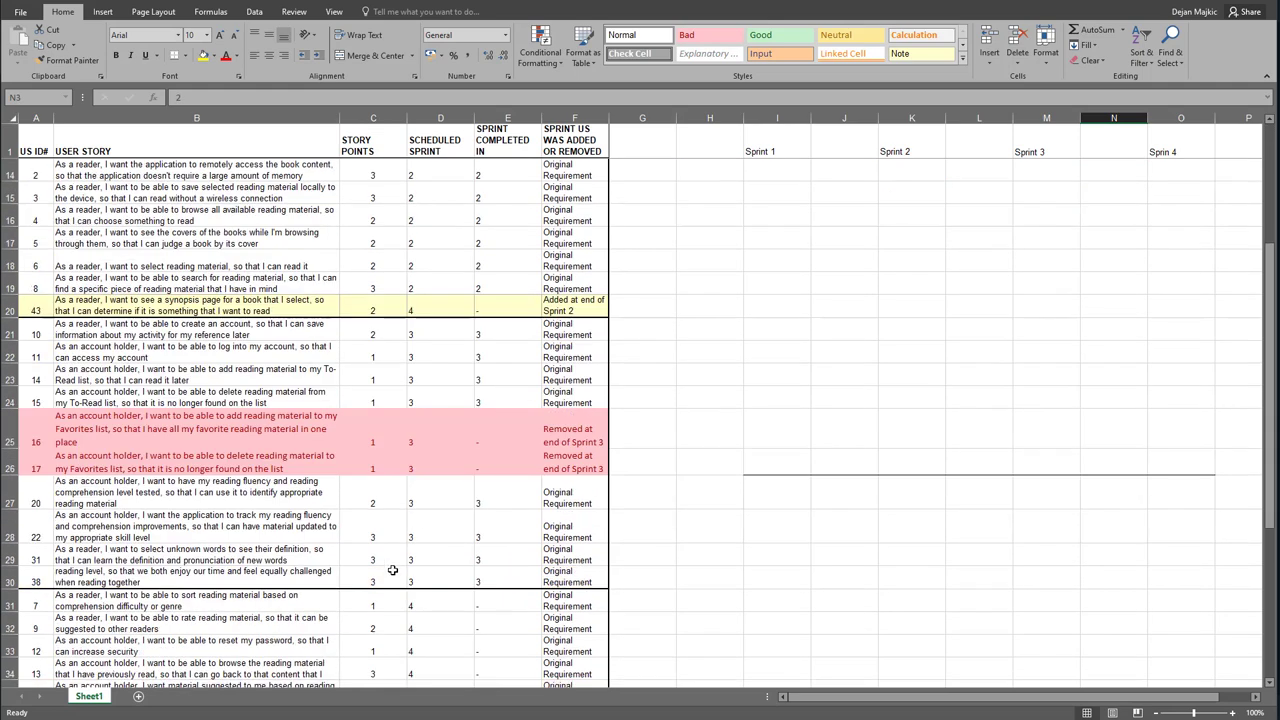
pyautogui.moveTo(366, 440)
pyautogui.mouseDown()
pyautogui.moveTo(369, 456)
pyautogui.moveTo(366, 432)
pyautogui.mouseUp()
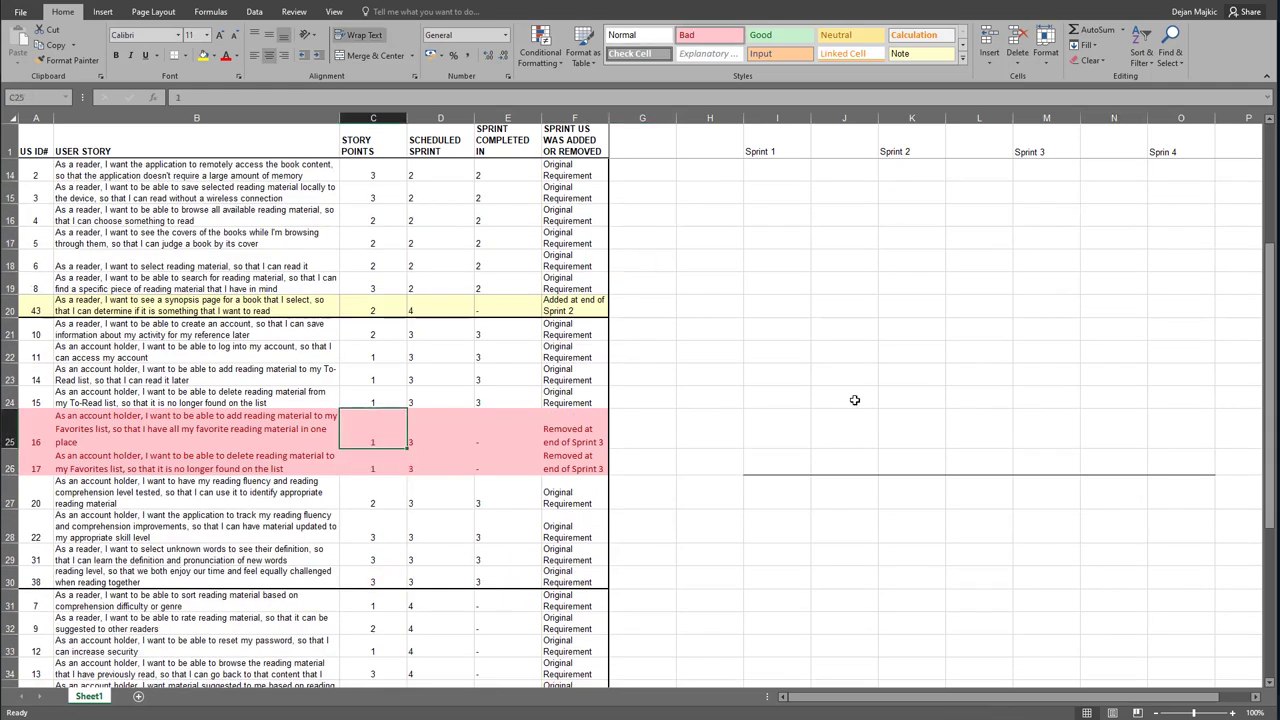
pyautogui.scroll(4, 1046, 460)
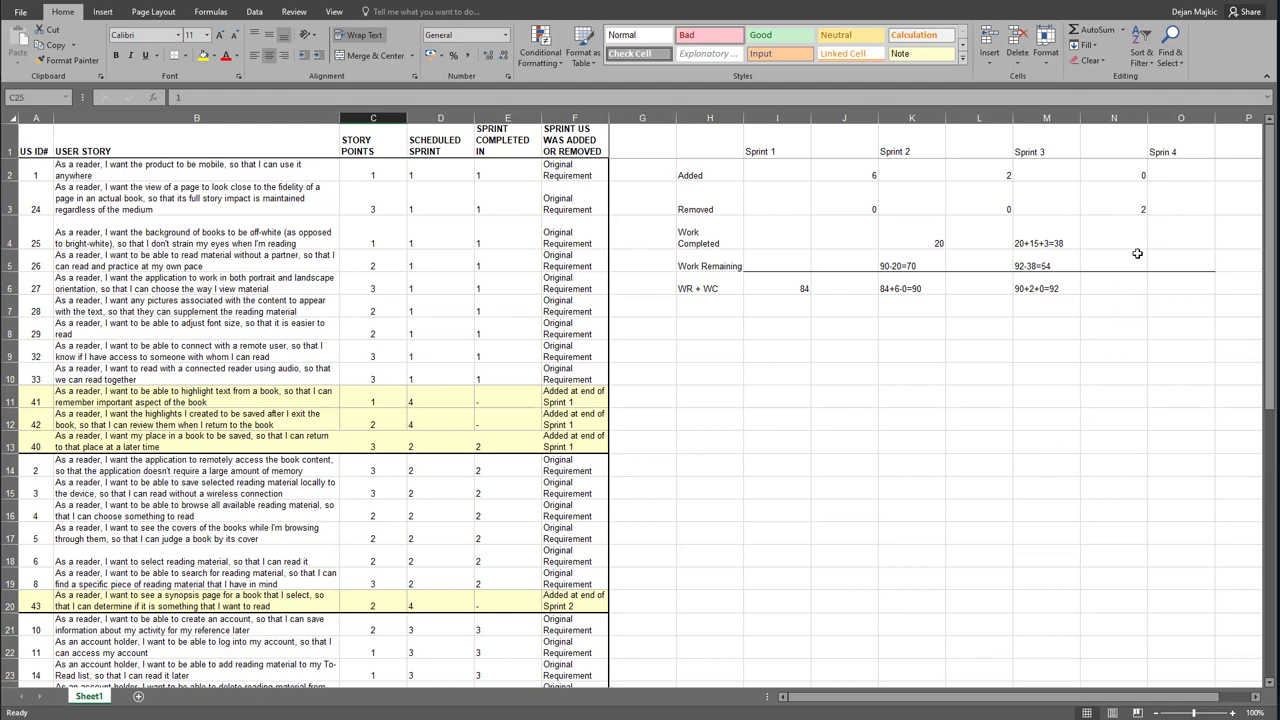
pyautogui.click(1174, 285)
pyautogui.write('92+0-2=90')
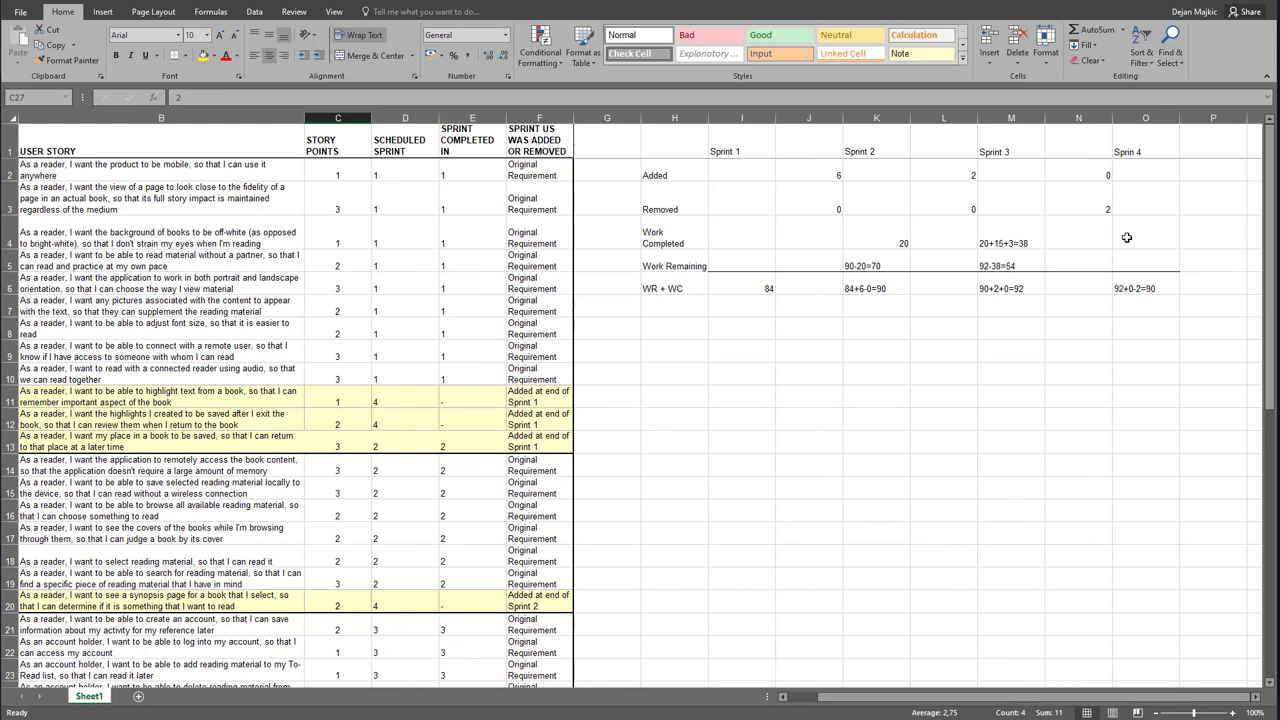
# Start Sprint 4's Work Completed as 38+16, totalling story points in C21:C24 and C27:C30
pyautogui.click(1127, 238)
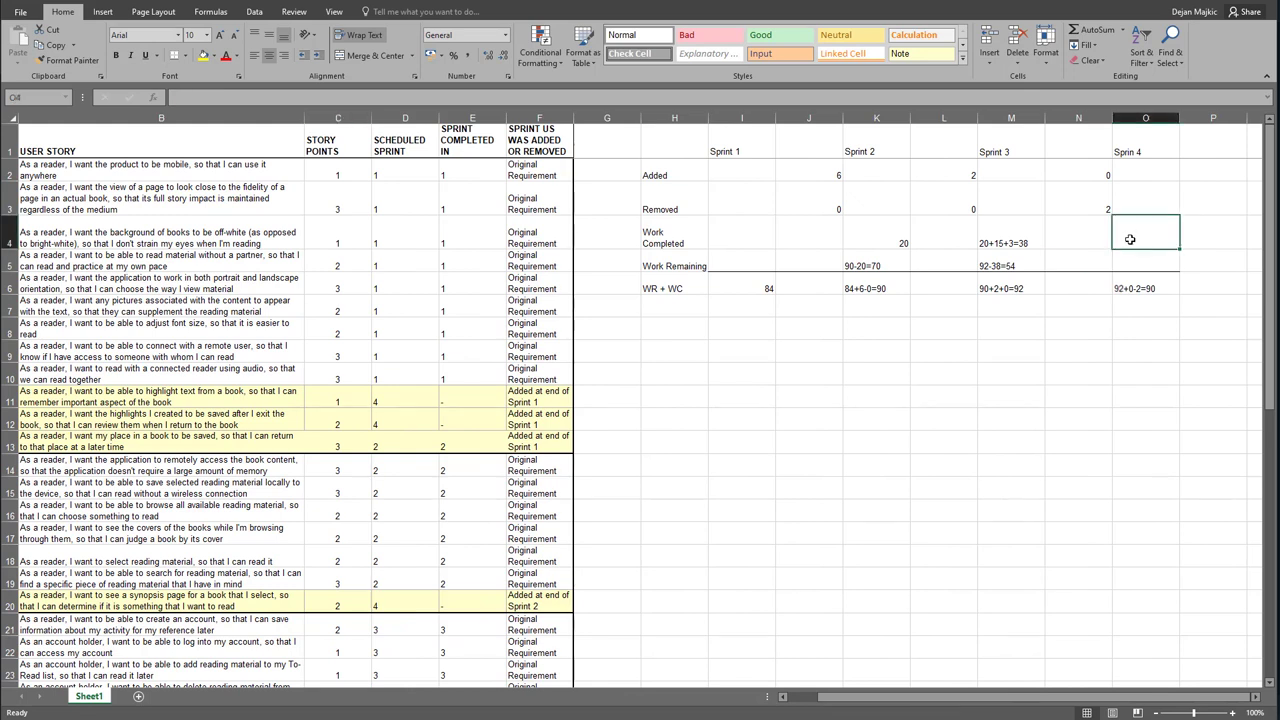
pyautogui.doubleClick(1130, 236)
pyautogui.write('38')
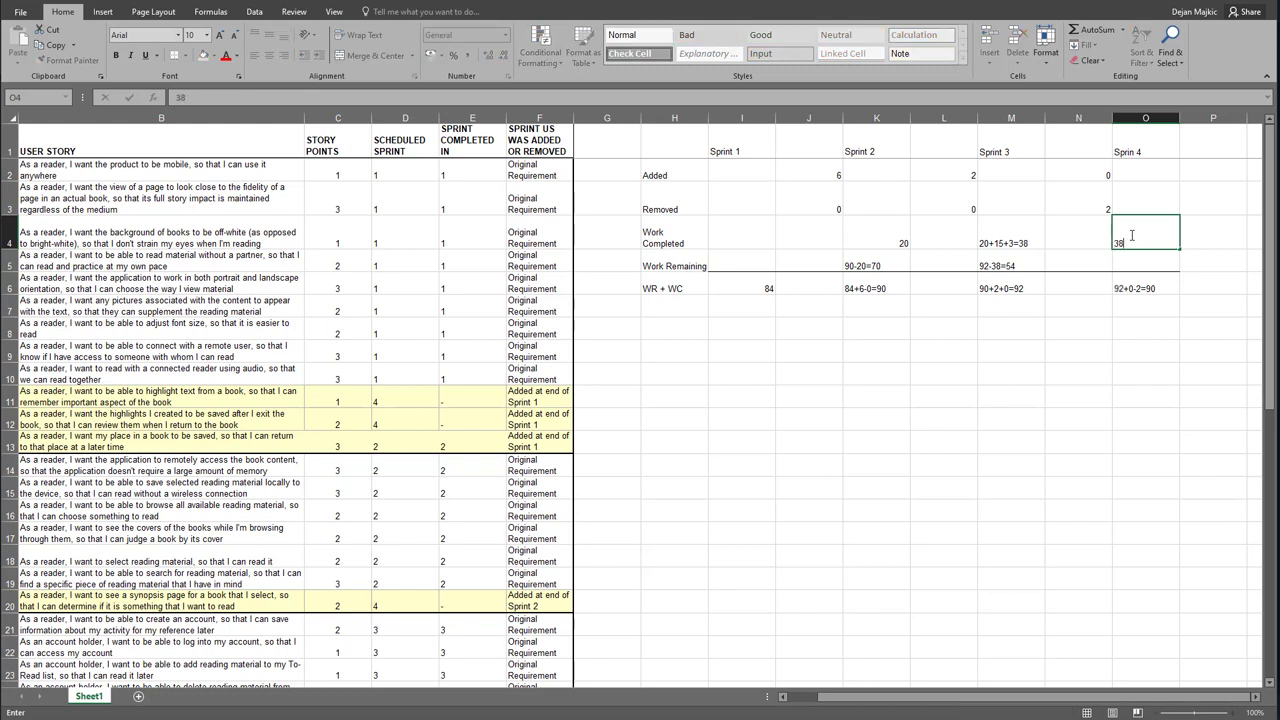
pyautogui.write('+16')
pyautogui.scroll(-2, 423, 408)
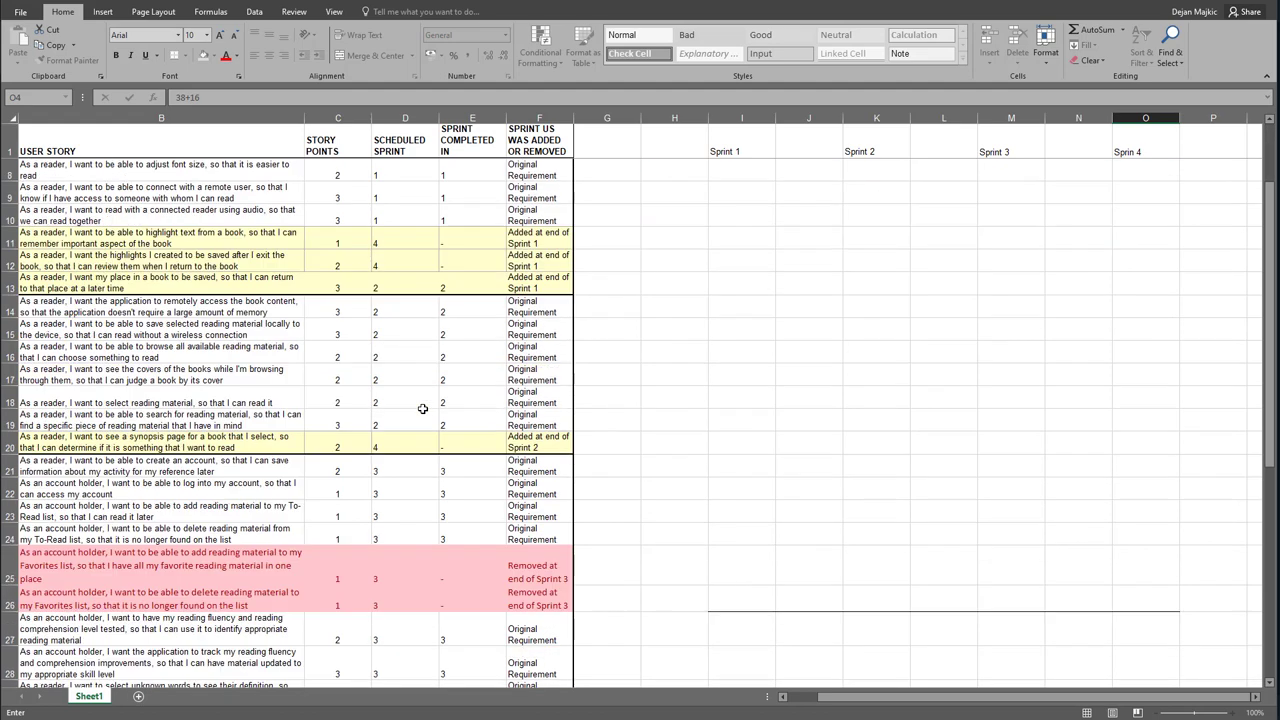
pyautogui.scroll(-2, 423, 408)
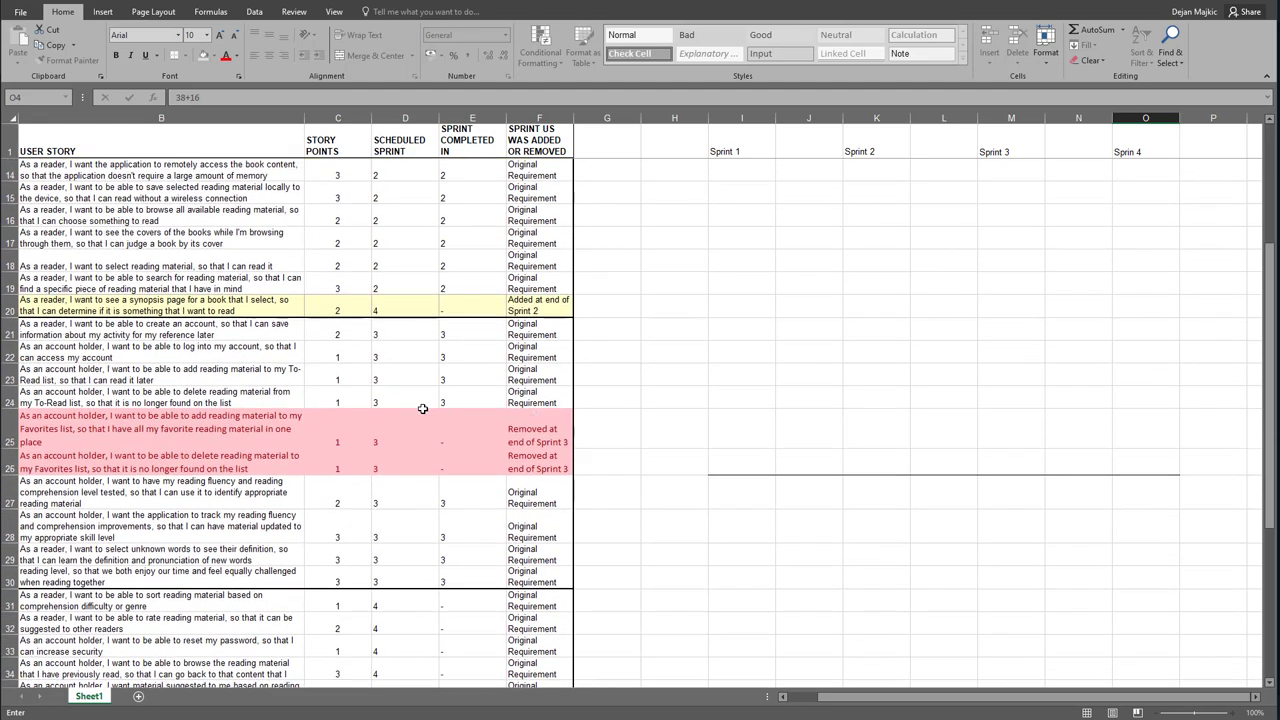
pyautogui.click(335, 331)
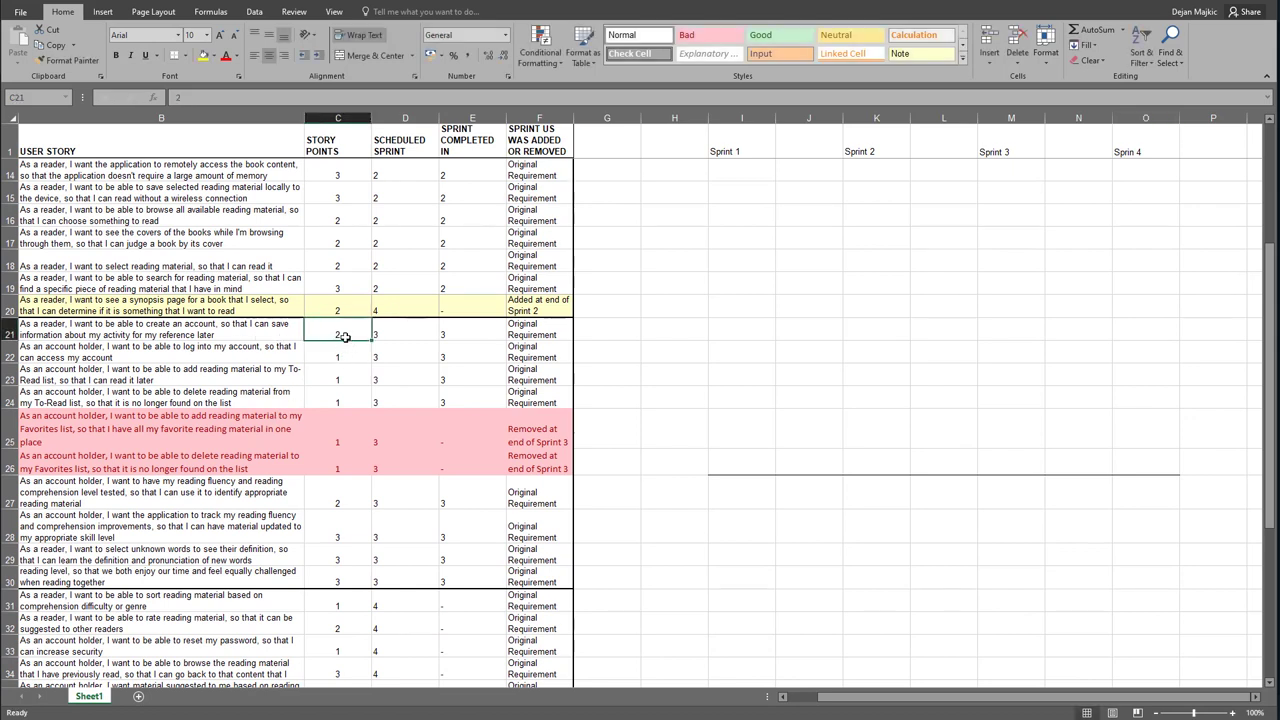
pyautogui.moveTo(337, 333); pyautogui.dragTo(333, 401)
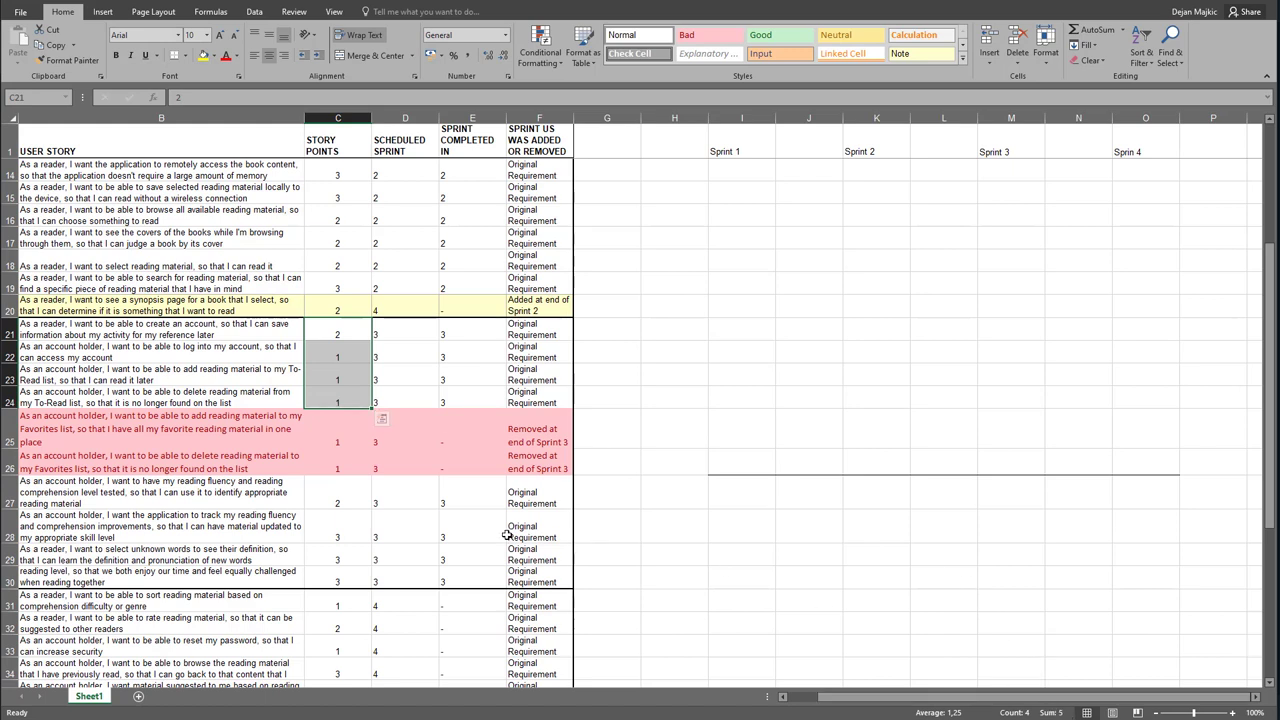
pyautogui.moveTo(349, 497); pyautogui.dragTo(337, 580)
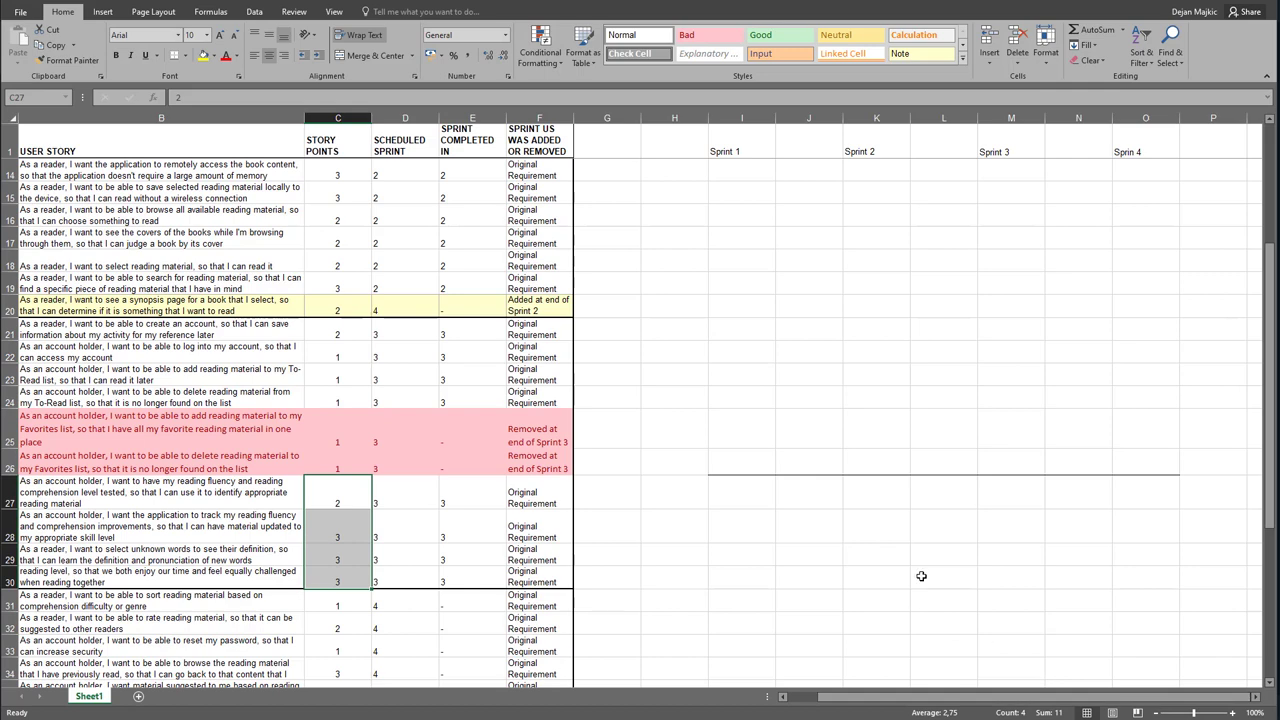
pyautogui.scroll(4, 921, 577)
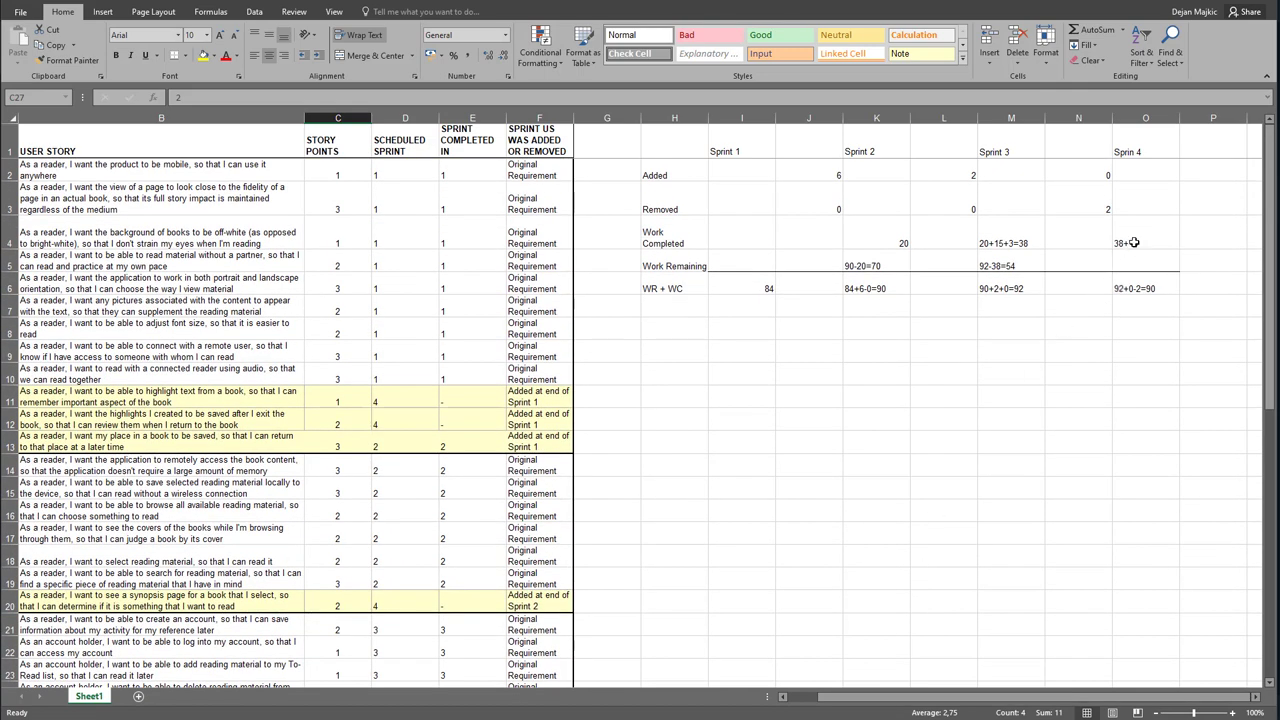
# Finish Work Completed as 38+16=54 and enter Work Remaining 90-54=36
pyautogui.click(1133, 242)
pyautogui.doubleClick(1150, 237)
pyautogui.write('=54')
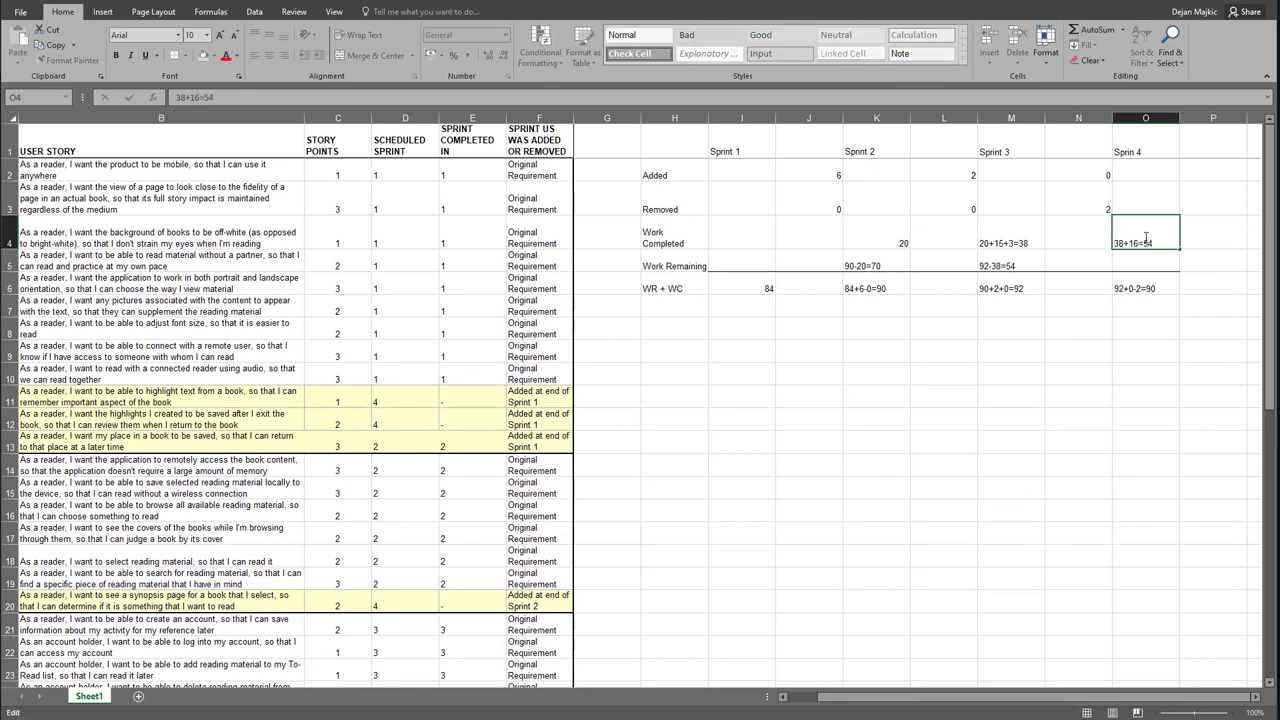
pyautogui.press('Return')
pyautogui.write('90')
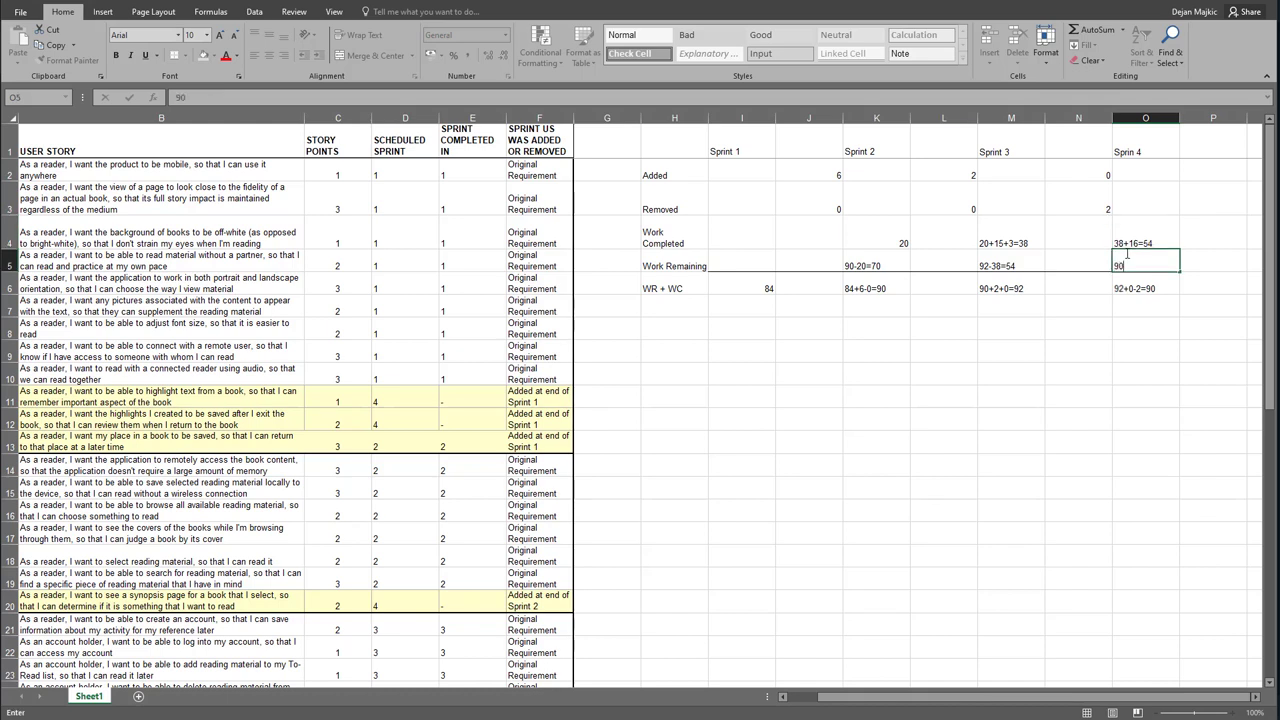
pyautogui.write('-54=36')
pyautogui.press('Tab')
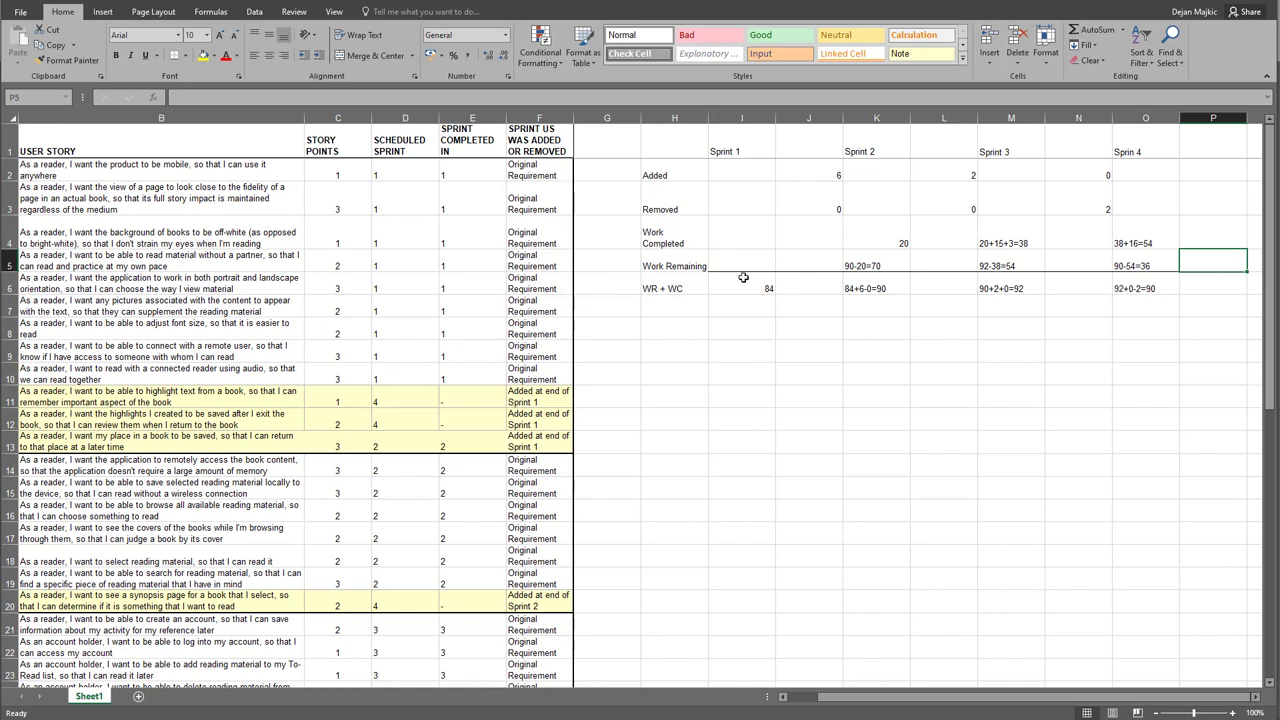
# Copy the Sprint 1 heading into each header cell of row 9
pyautogui.click(741, 151)
pyautogui.hotkey('ctrl', 'c')
pyautogui.click(674, 356)
pyautogui.hotkey('ctrl', 'v')
pyautogui.click(740, 355)
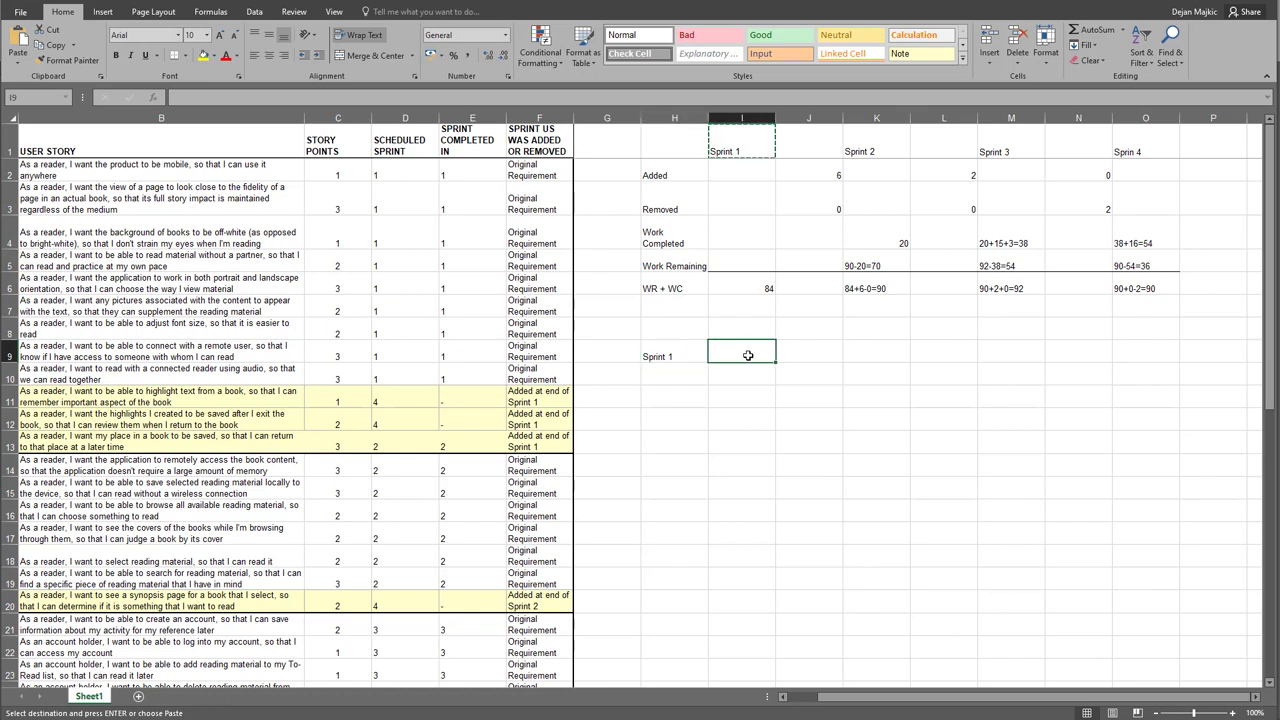
pyautogui.hotkey('ctrl', 'v')
pyautogui.click(808, 356)
pyautogui.hotkey('ctrl', 'v')
pyautogui.click(866, 356)
pyautogui.hotkey('ctrl', 'v')
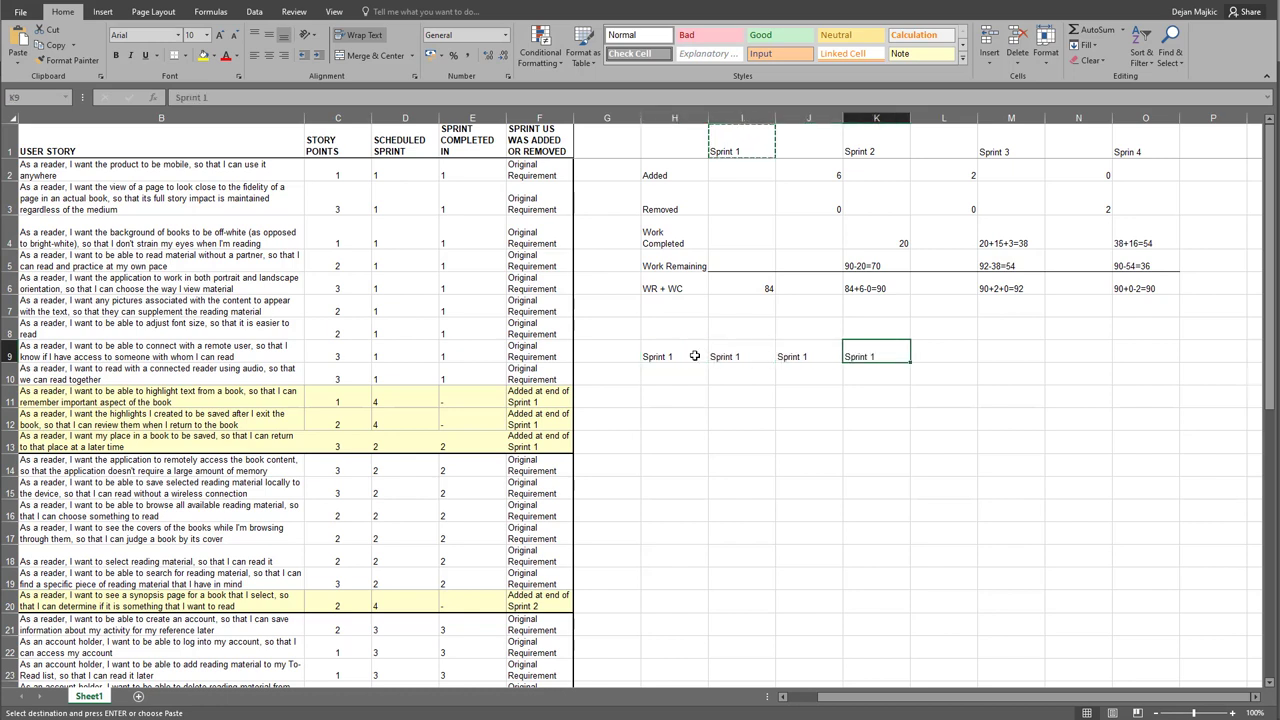
# Renumber the copied headings to Sprint 2, Sprint 3 and Sprint 4
pyautogui.doubleClick(745, 356)
pyautogui.press('BackSpace')
pyautogui.write('2')
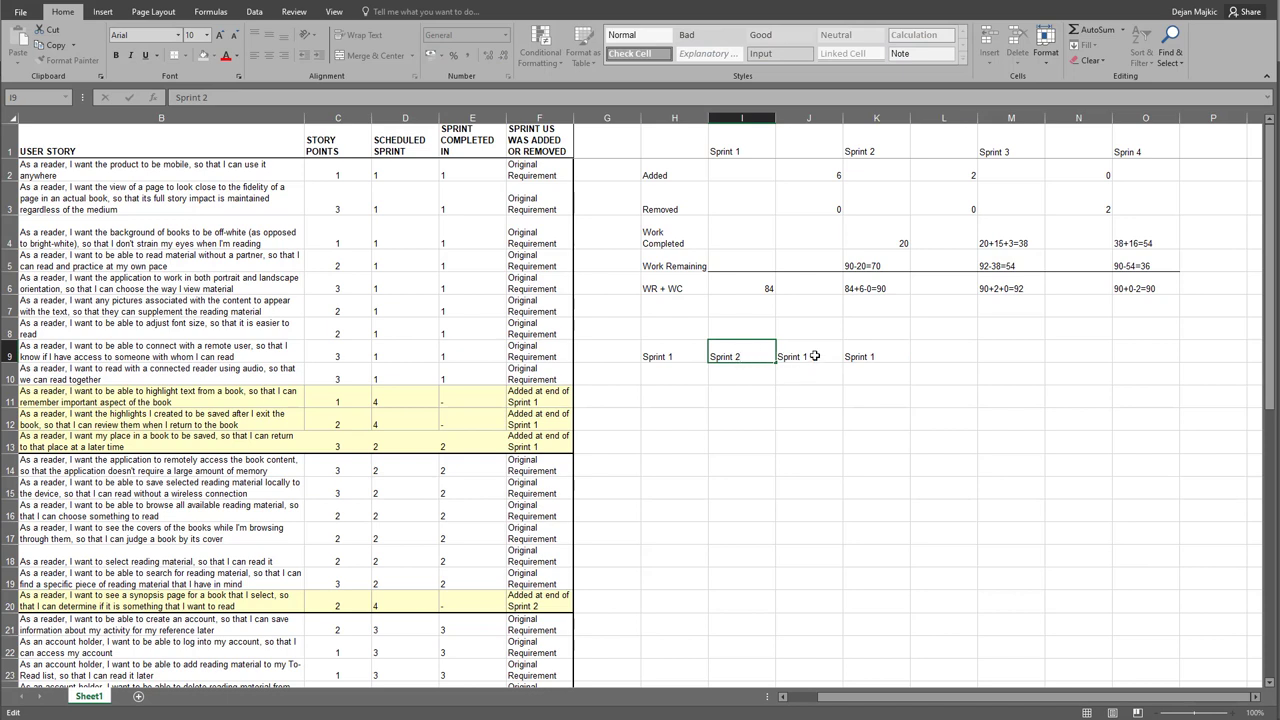
pyautogui.click(814, 357)
pyautogui.doubleClick(815, 356)
pyautogui.press('BackSpace')
pyautogui.write('3')
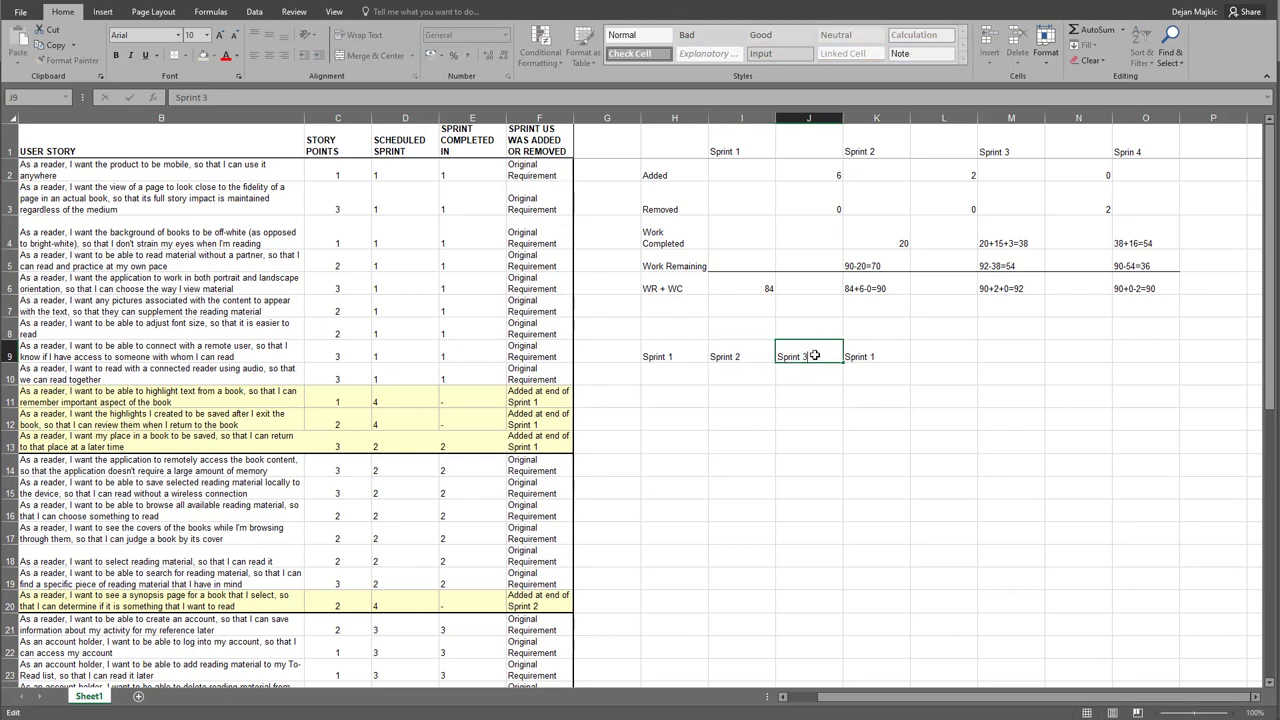
pyautogui.click(885, 356)
pyautogui.doubleClick(885, 356)
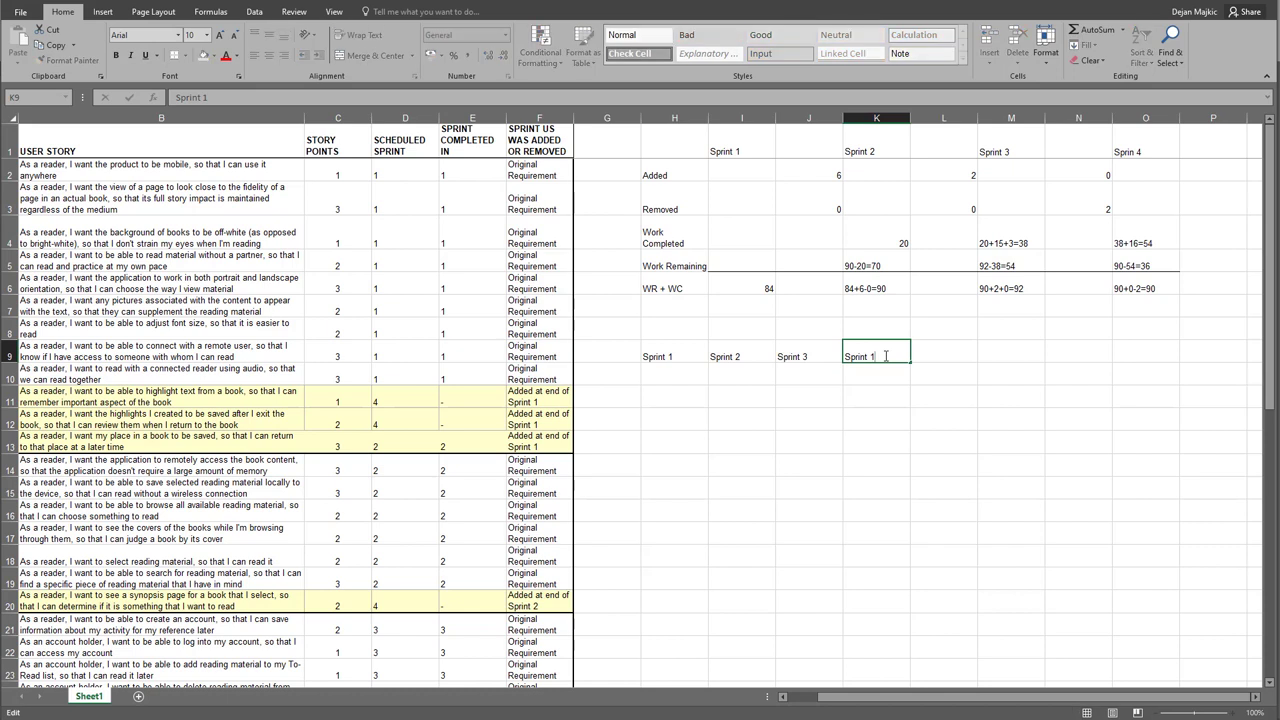
pyautogui.press('BackSpace')
pyautogui.write('4')
# Copy the Work Remaining and Work Completed labels into G10 and G11
pyautogui.click(668, 265)
pyautogui.hotkey('ctrl', 'c')
pyautogui.click(608, 395)
pyautogui.click(608, 376)
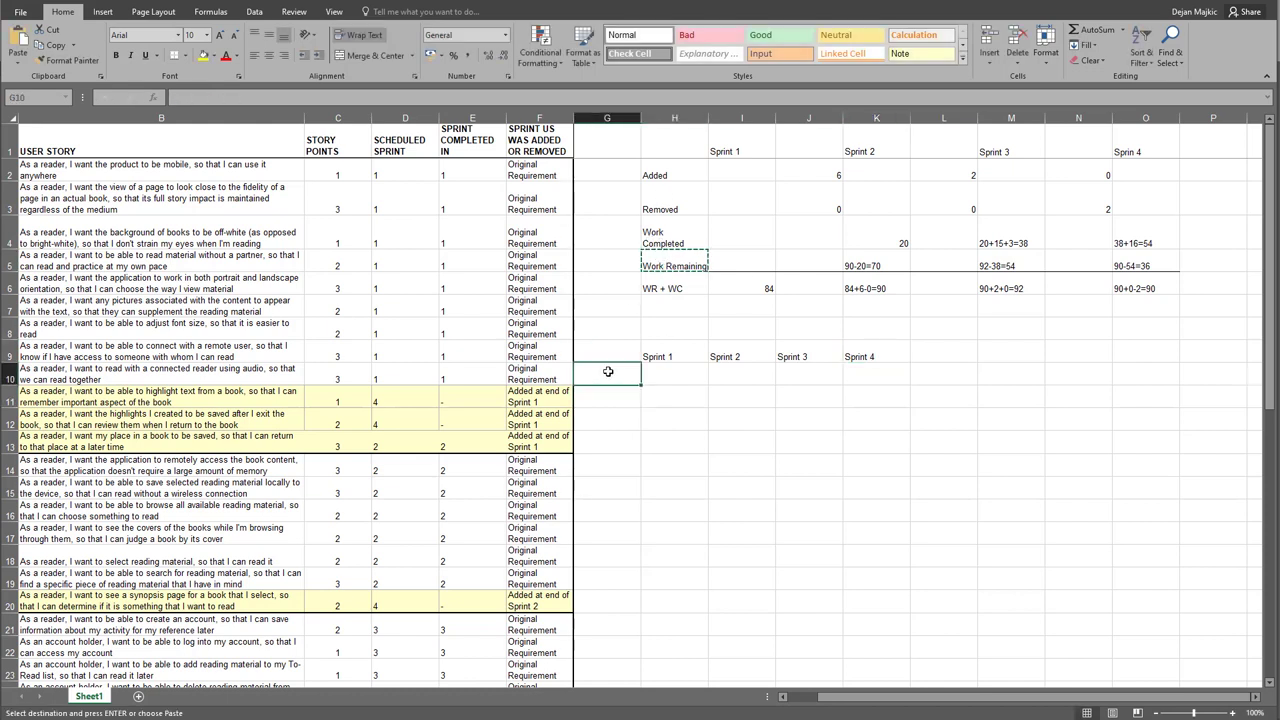
pyautogui.hotkey('ctrl', 'v')
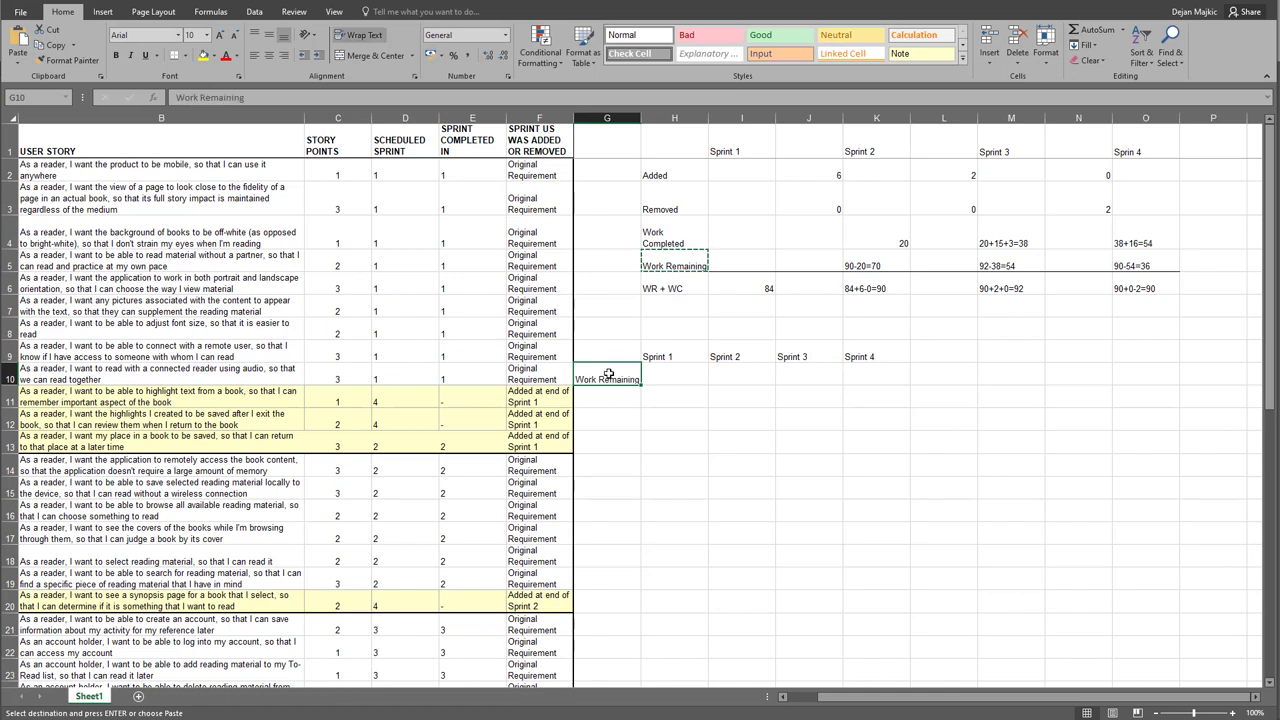
pyautogui.click(662, 238)
pyautogui.hotkey('ctrl', 'c')
pyautogui.click(612, 394)
pyautogui.hotkey('ctrl', 'v')
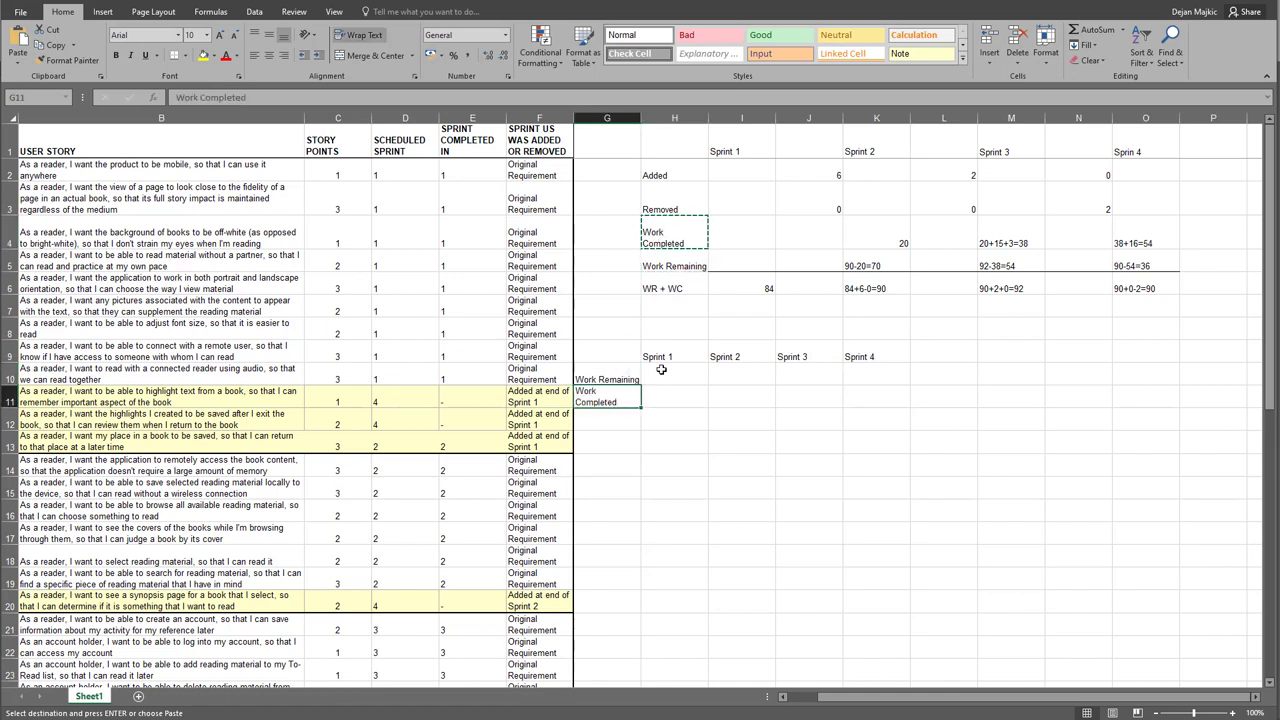
# Apply All Borders to the table G9:K11
pyautogui.moveTo(626, 358)
pyautogui.mouseDown()
pyautogui.moveTo(660, 378)
pyautogui.moveTo(888, 394)
pyautogui.mouseUp()
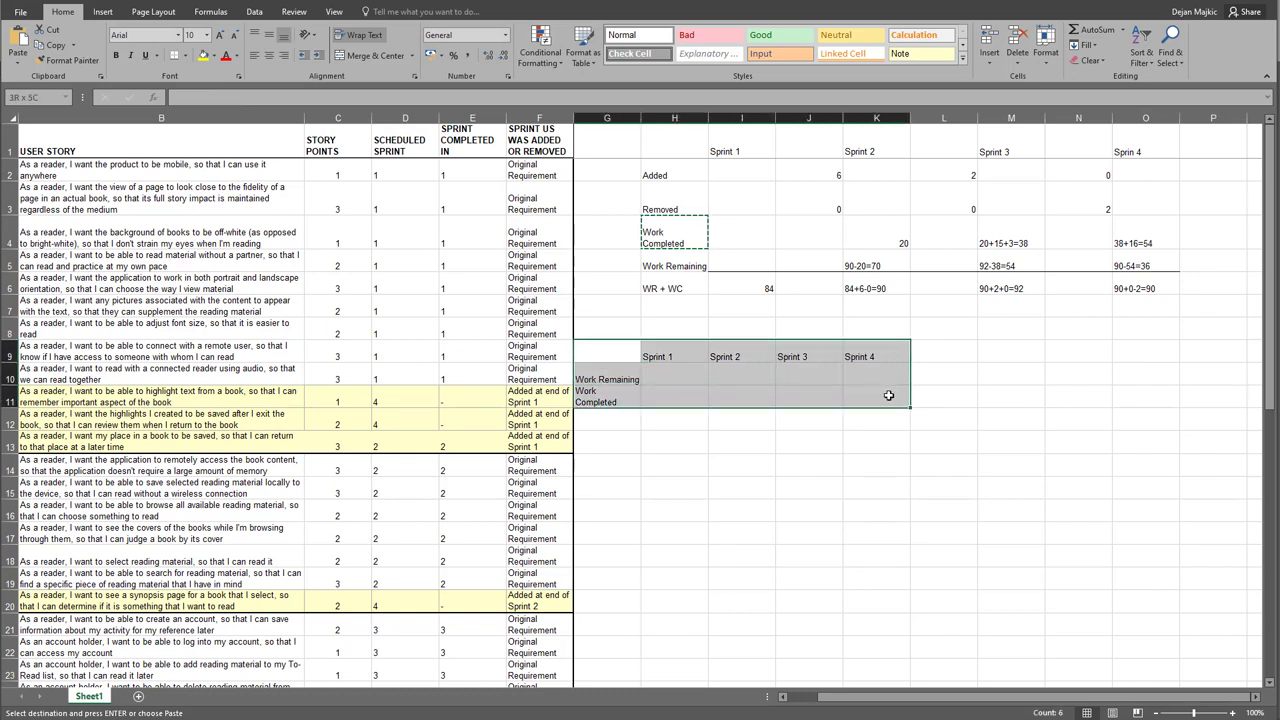
pyautogui.click(185, 56)
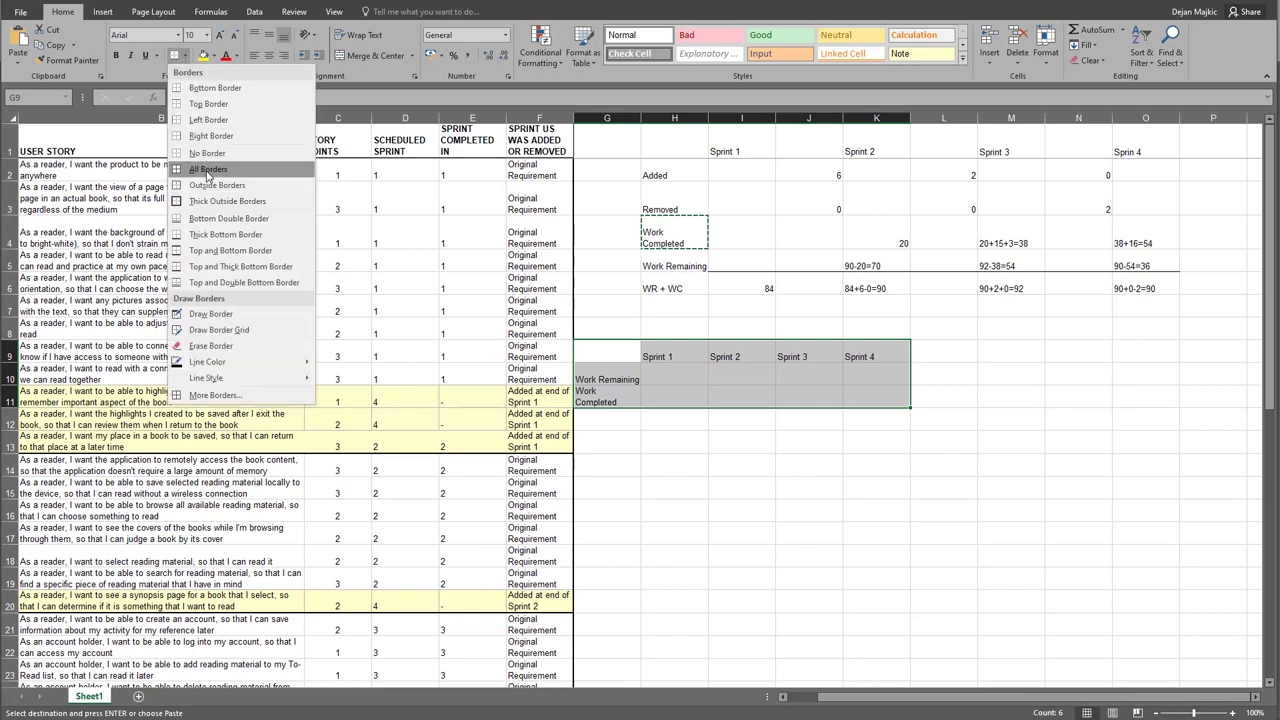
pyautogui.click(210, 165)
pyautogui.click(995, 465)
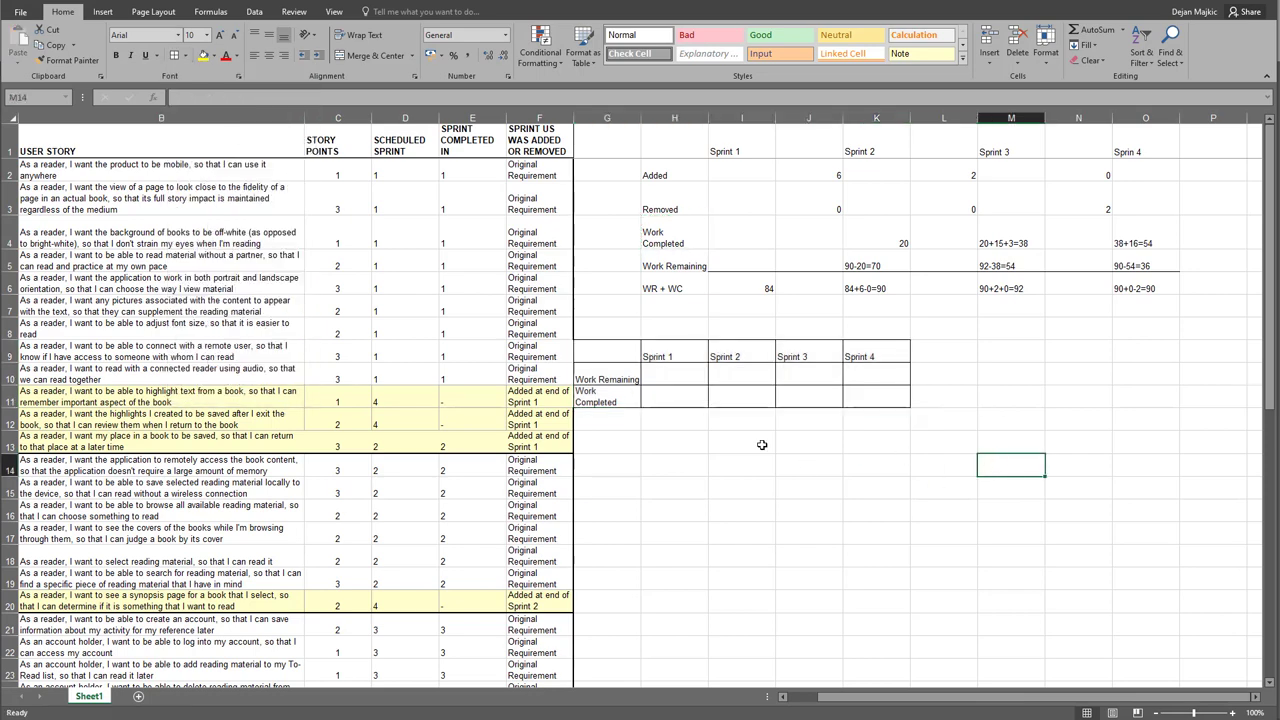
pyautogui.click(665, 374)
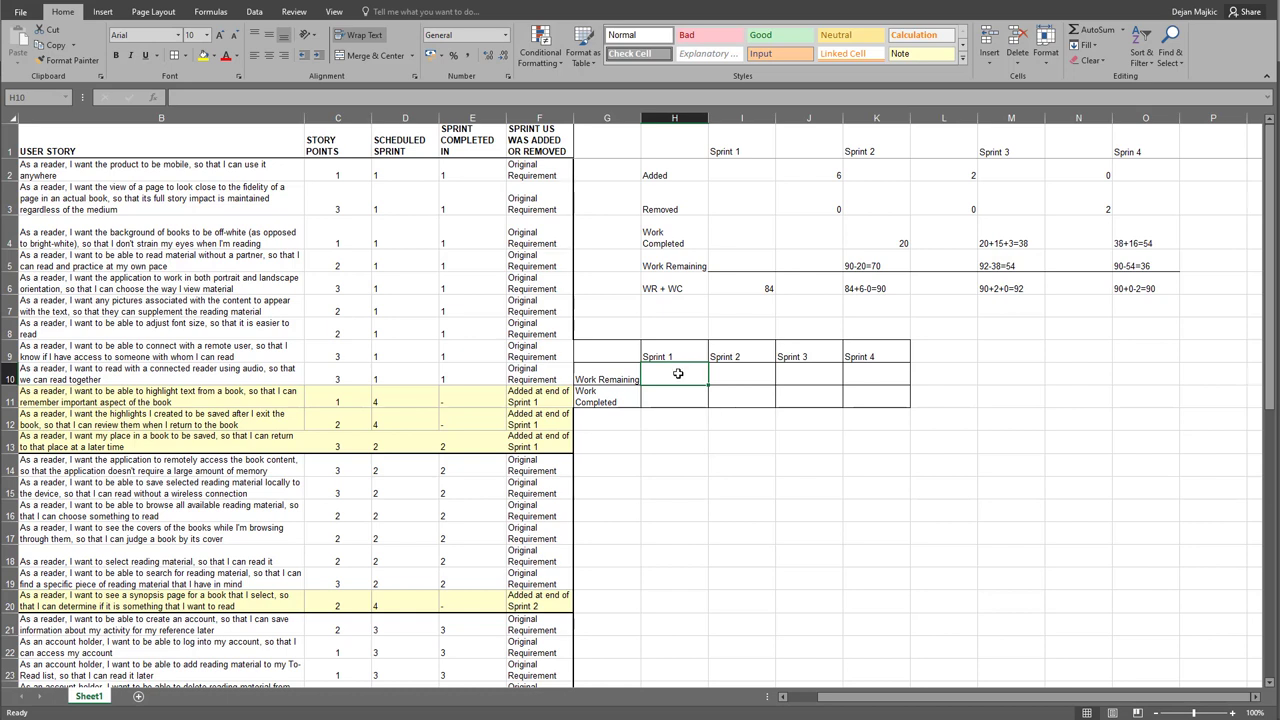
# Enter Sprint 1 values 84 and 0 and Sprint 2 values 70 and 20
pyautogui.write('84')
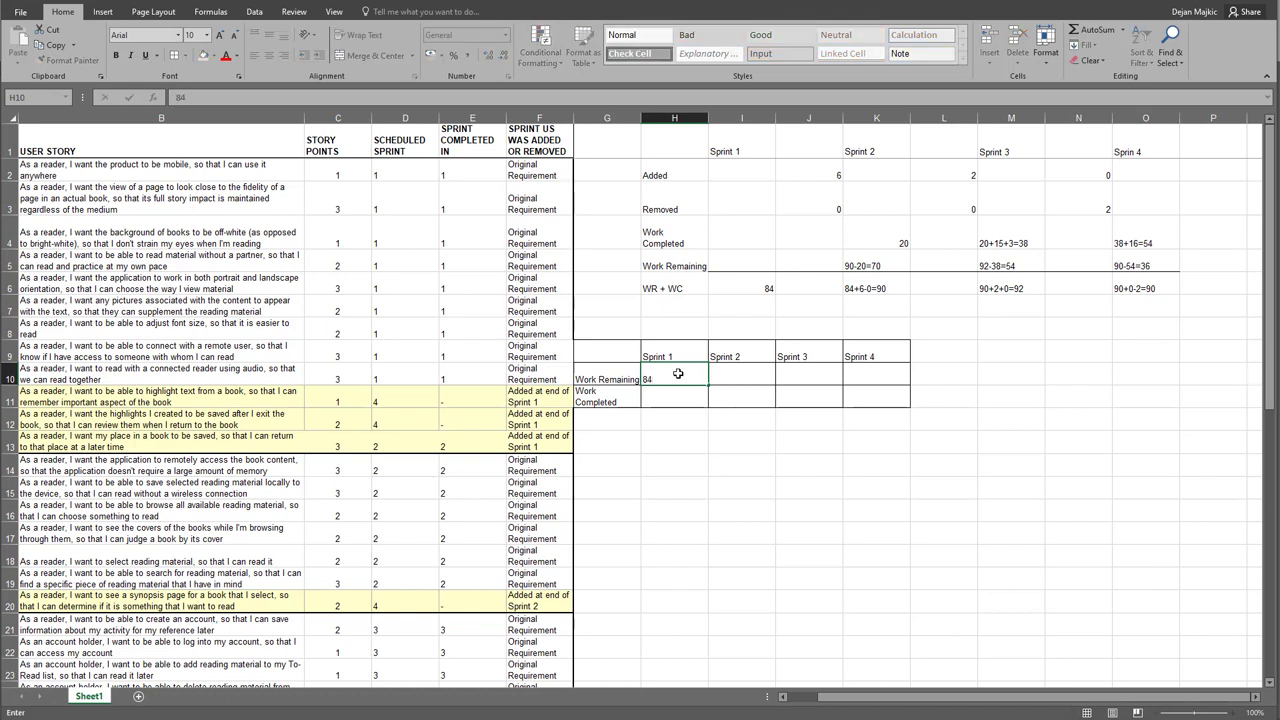
pyautogui.click(763, 292)
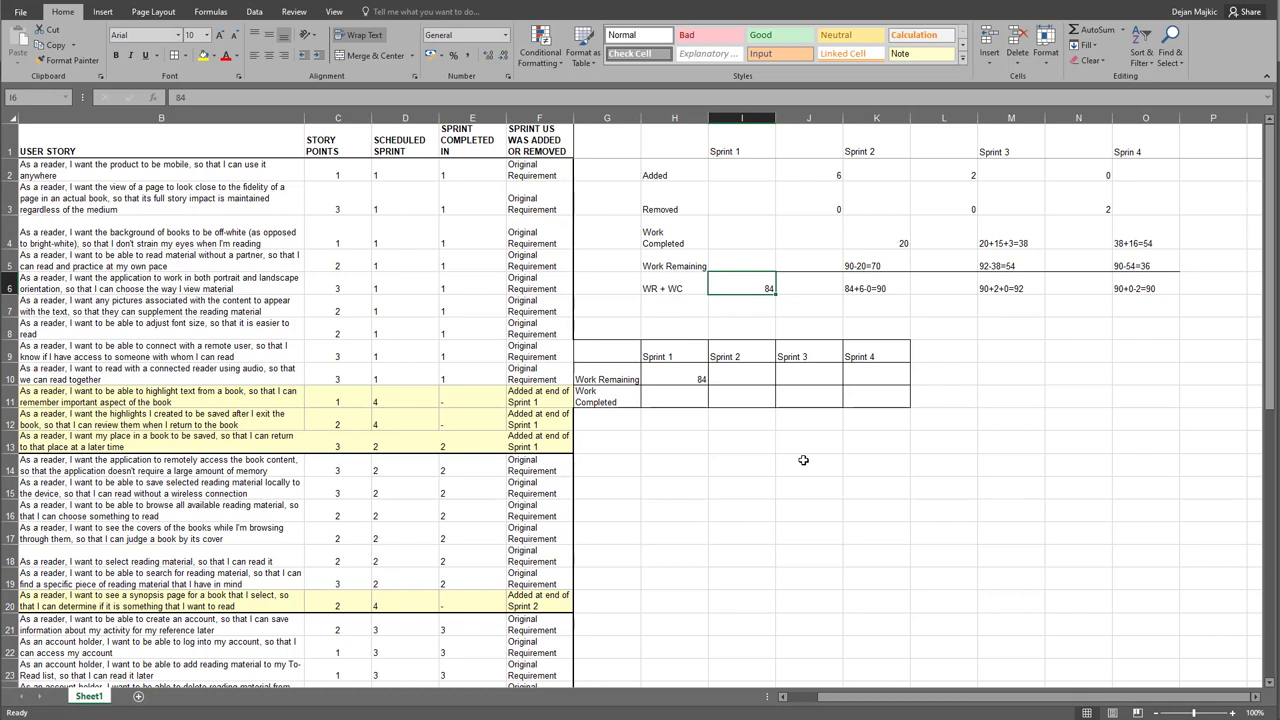
pyautogui.click(682, 396)
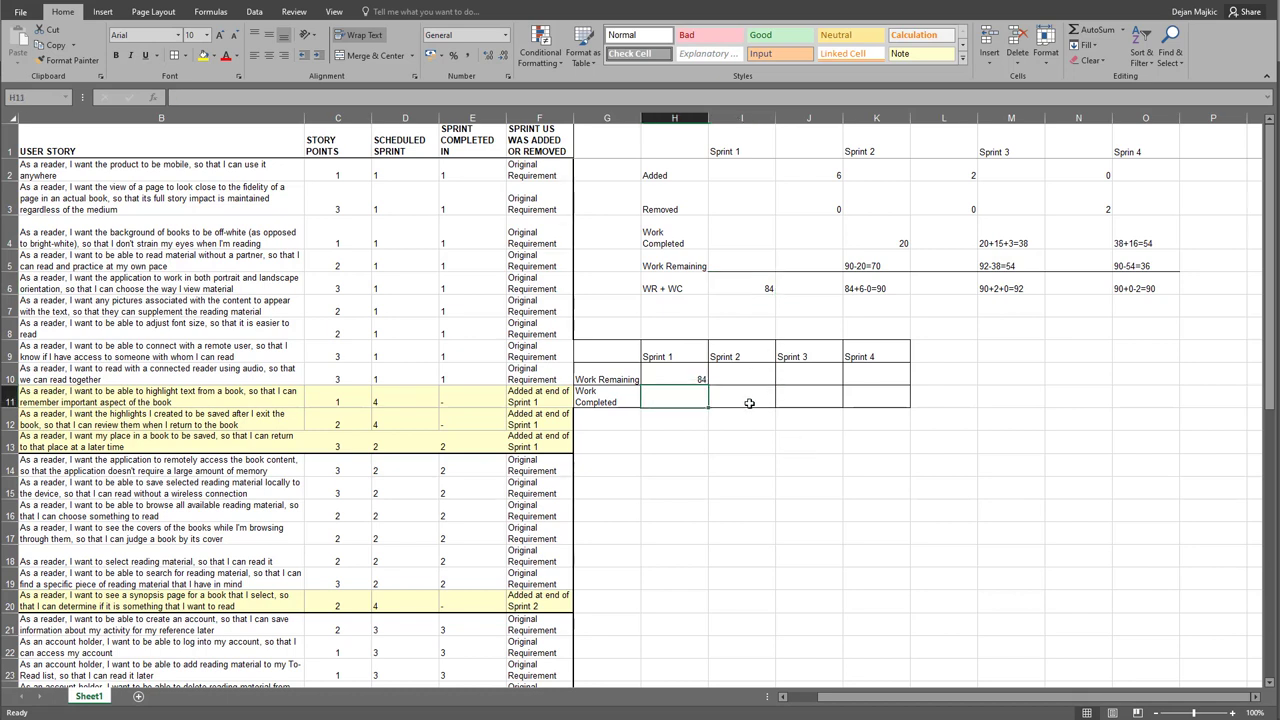
pyautogui.write('0')
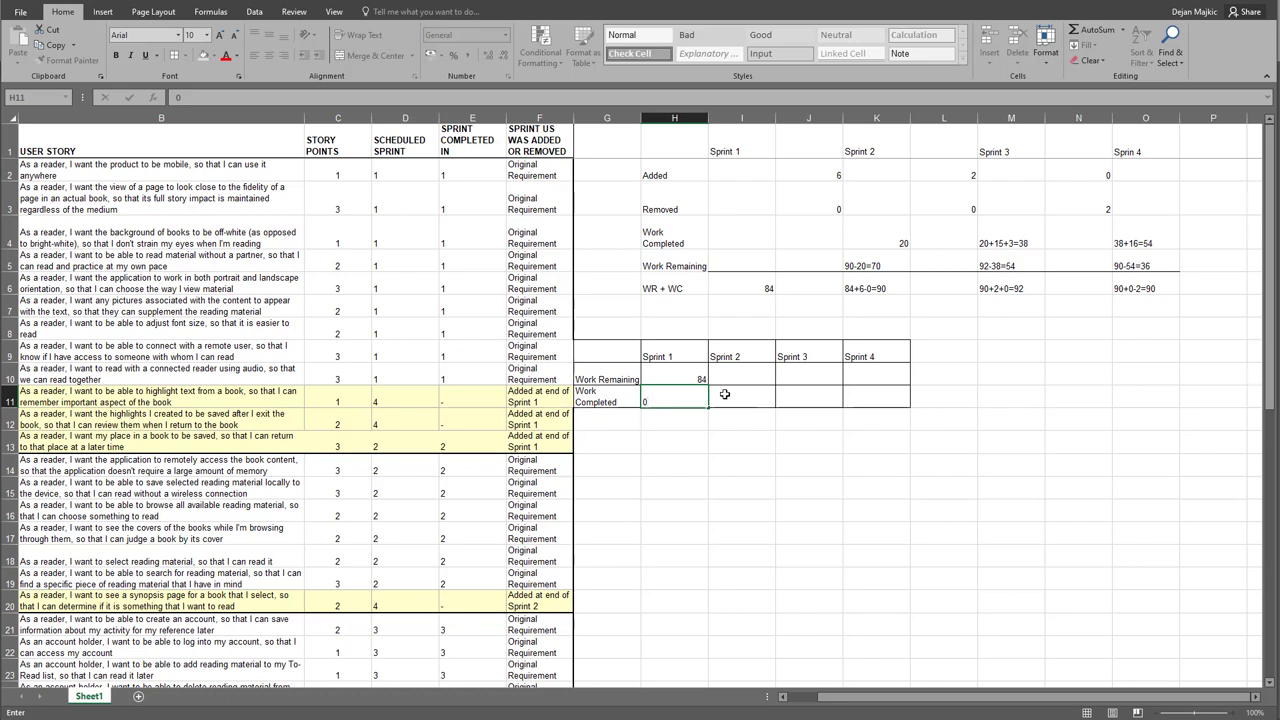
pyautogui.click(735, 372)
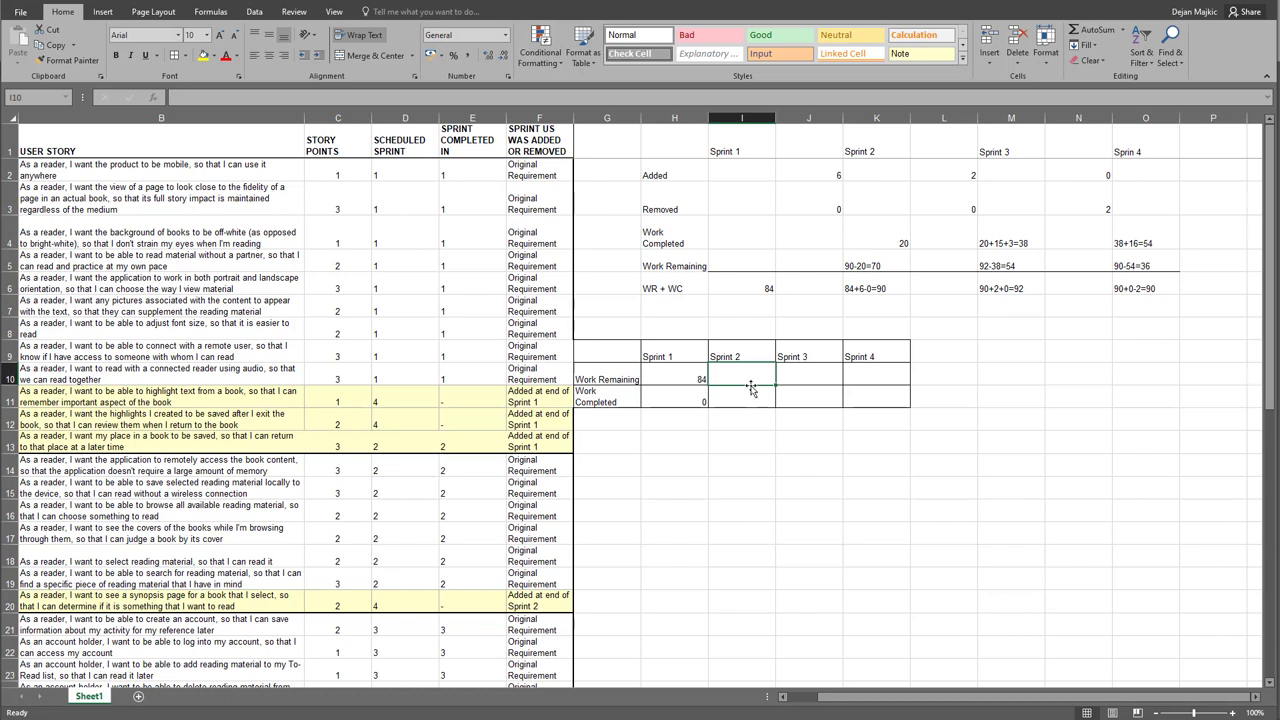
pyautogui.click(879, 272)
pyautogui.click(748, 378)
pyautogui.write('70')
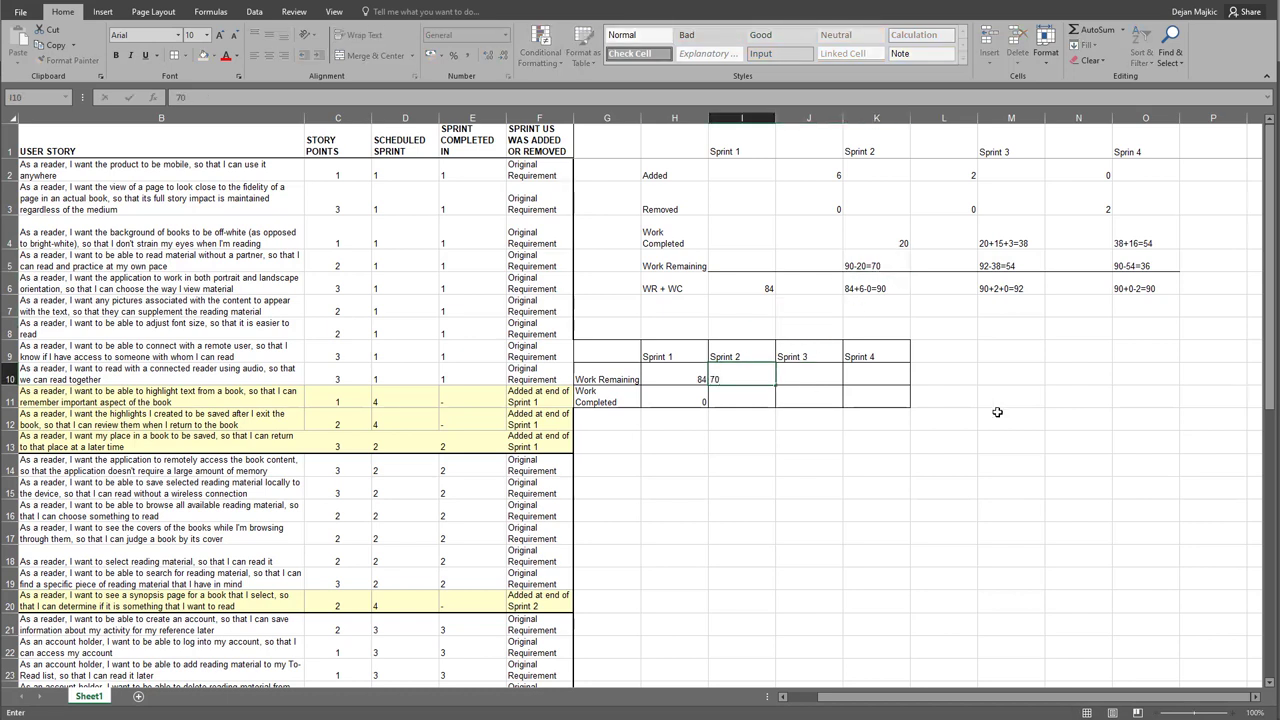
pyautogui.press('Return')
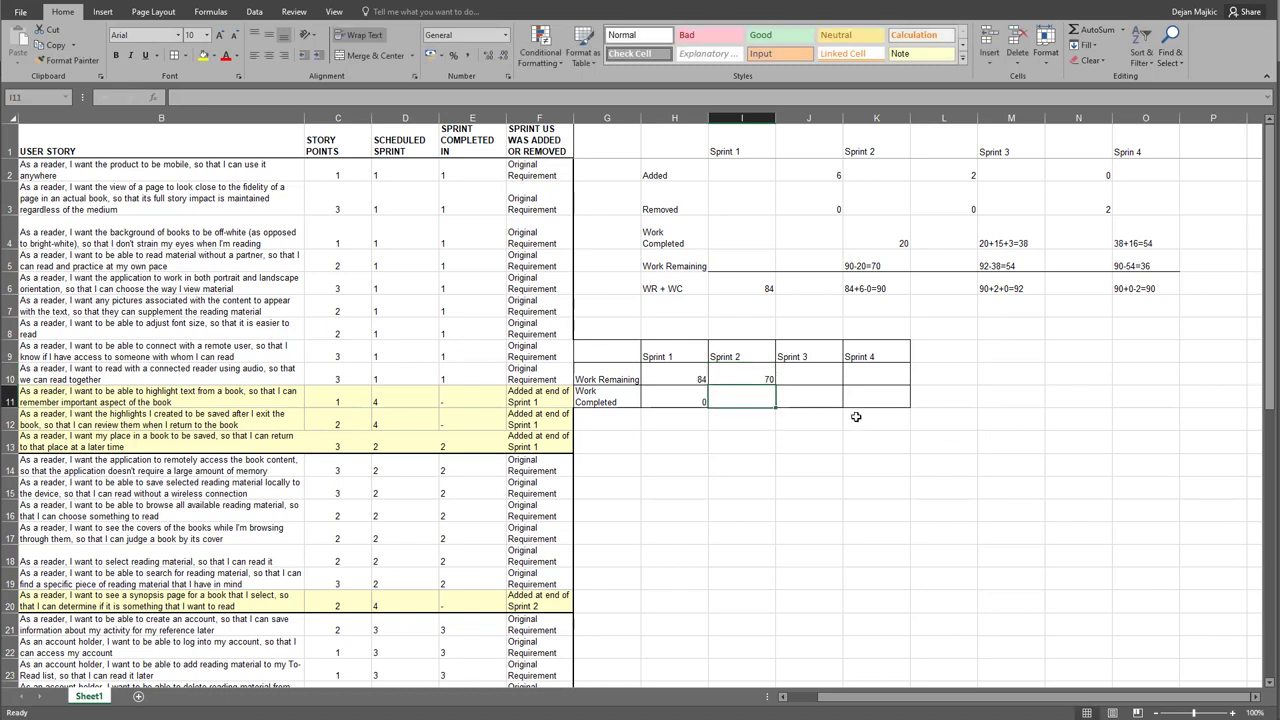
pyautogui.write('20')
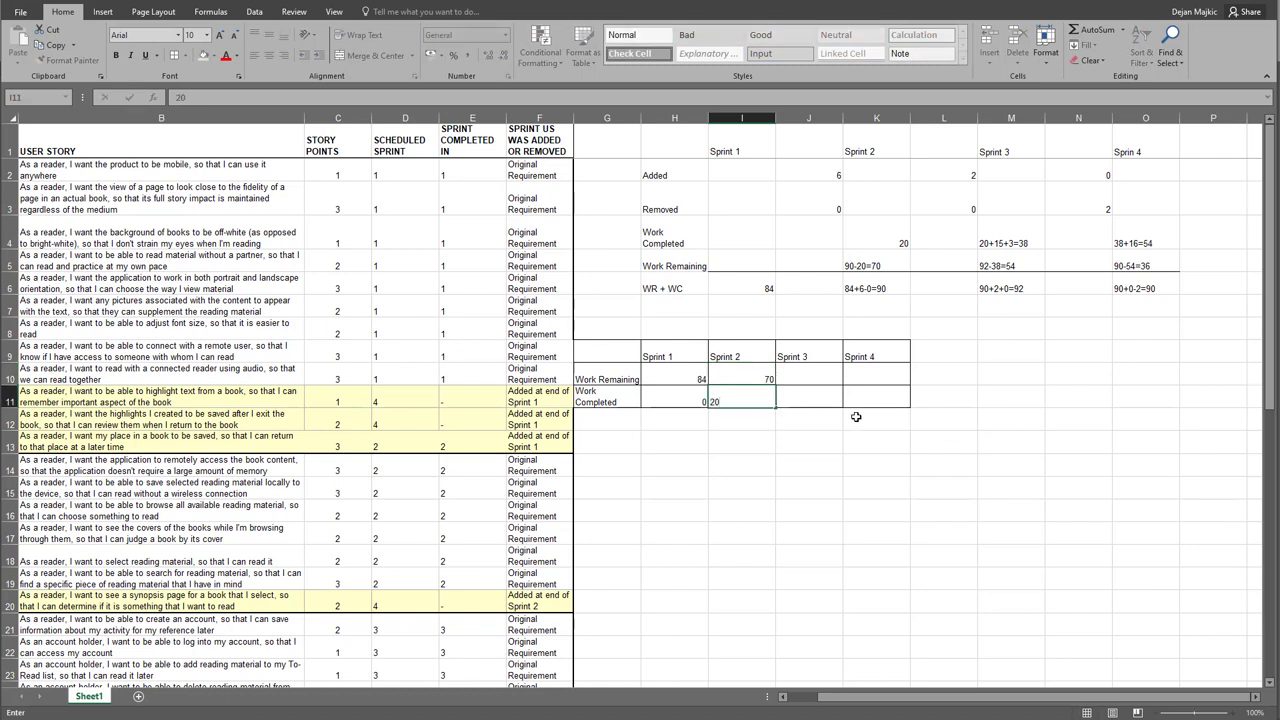
# Enter Sprint 3 values 54 and 38 and Sprint 4 values 36 and 54
pyautogui.click(810, 376)
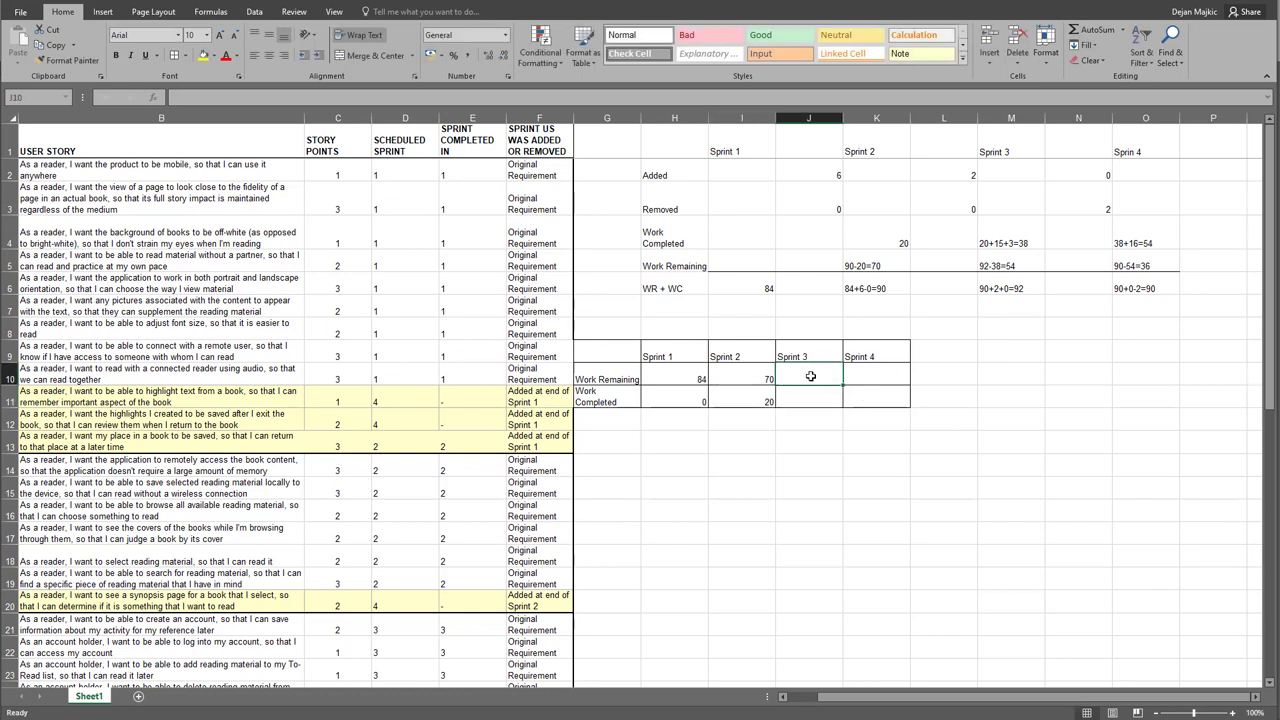
pyautogui.write('54')
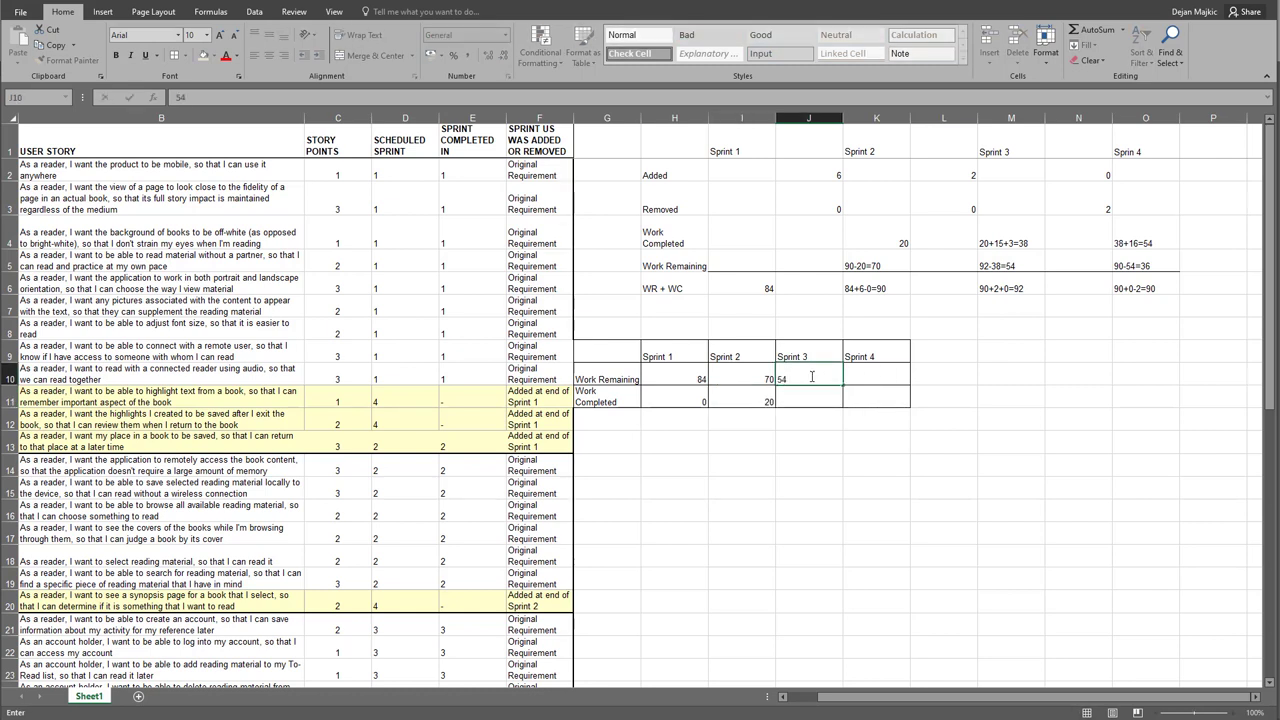
pyautogui.click(808, 396)
pyautogui.write('38')
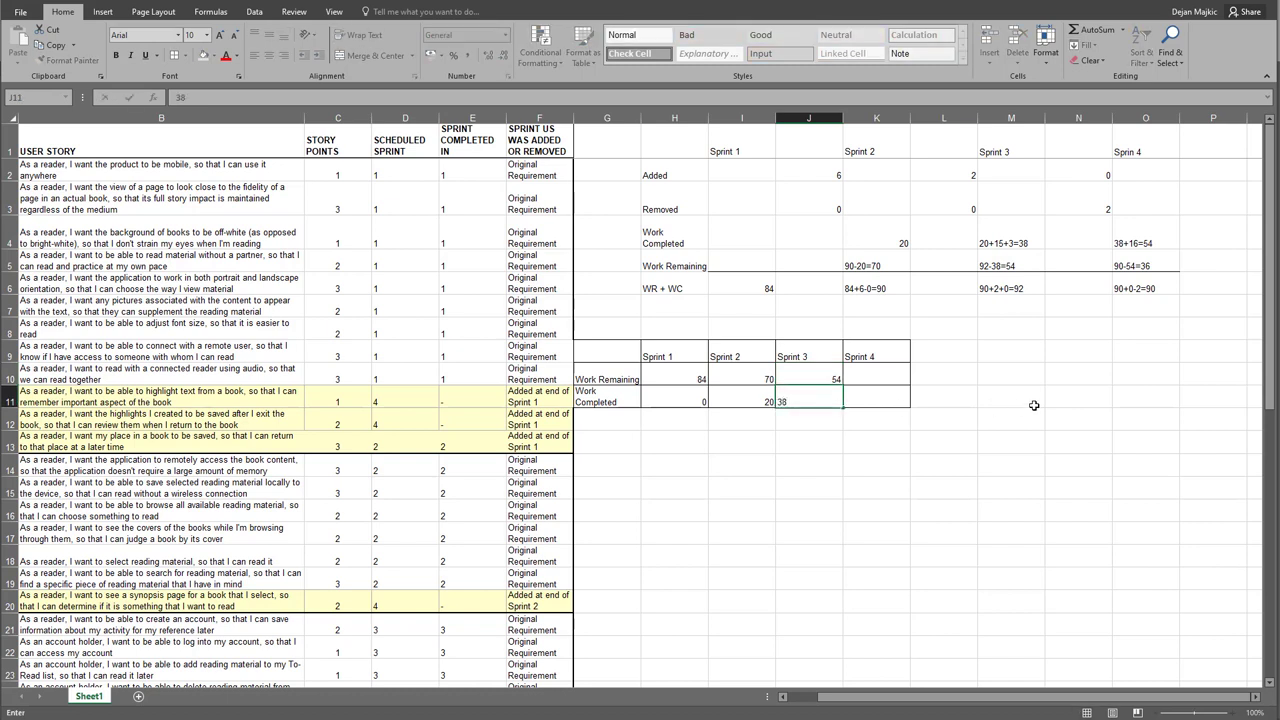
pyautogui.click(877, 377)
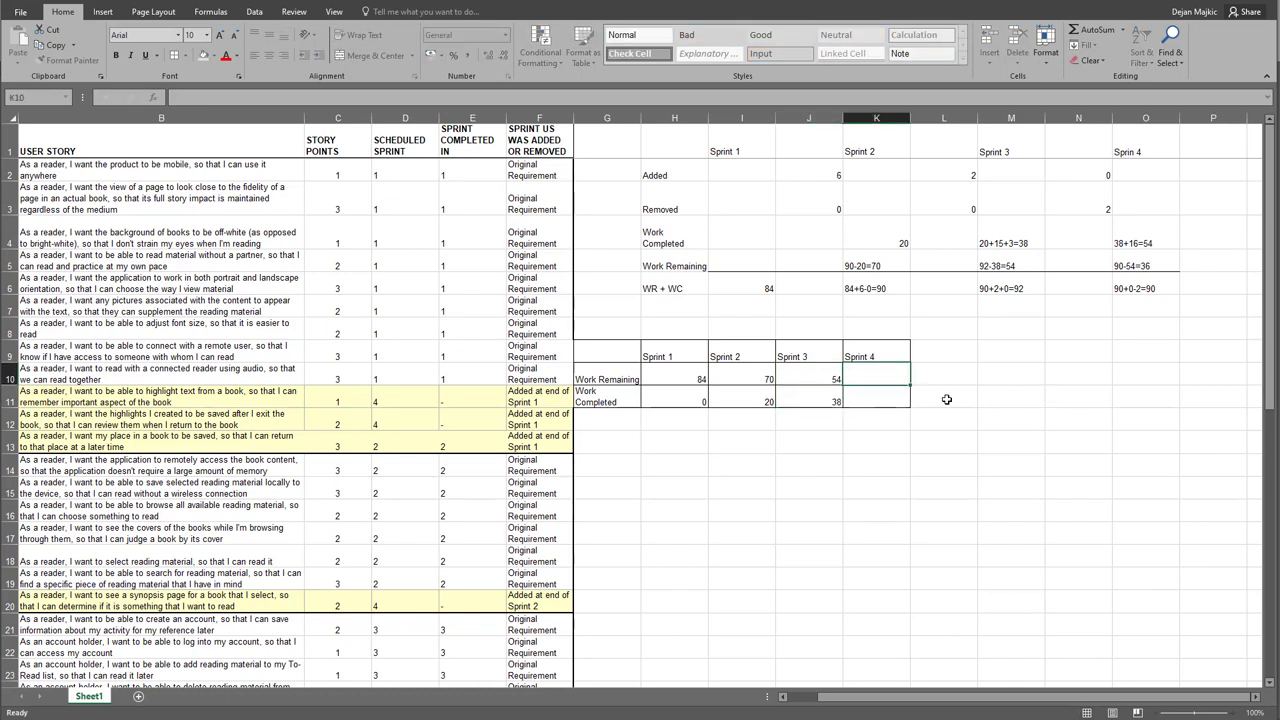
pyautogui.write('36')
pyautogui.click(878, 400)
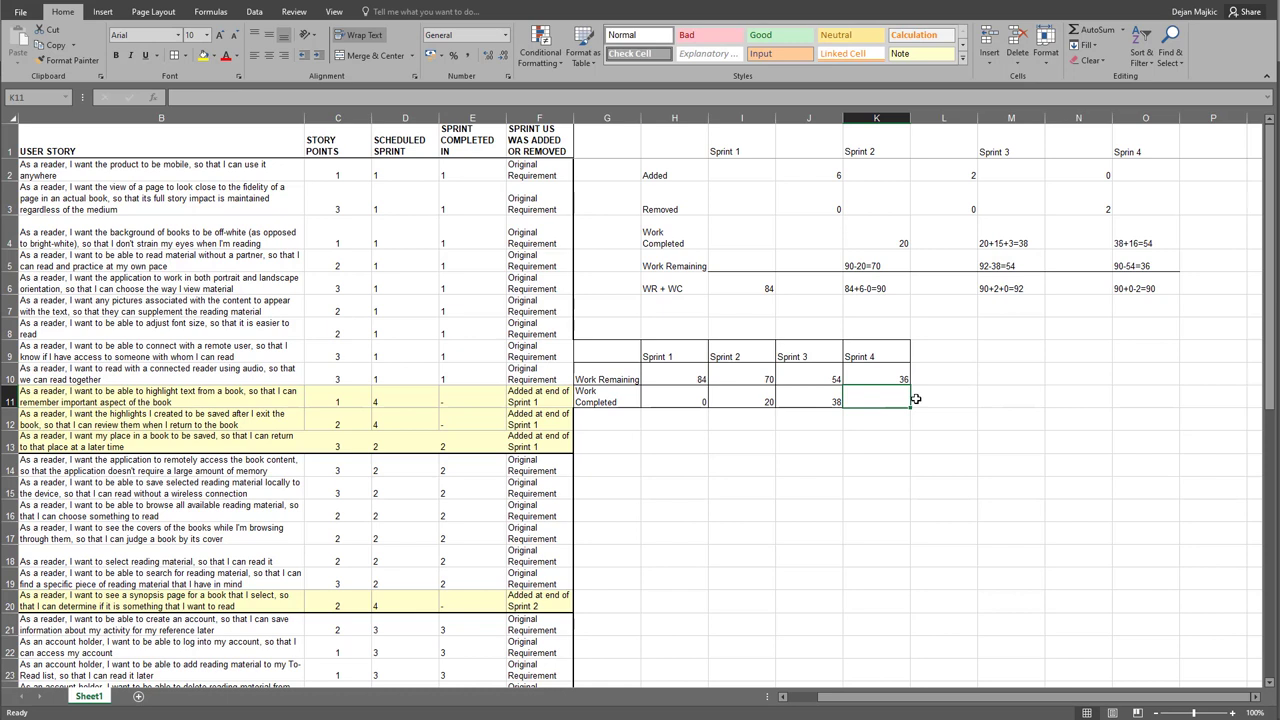
pyautogui.write('54')
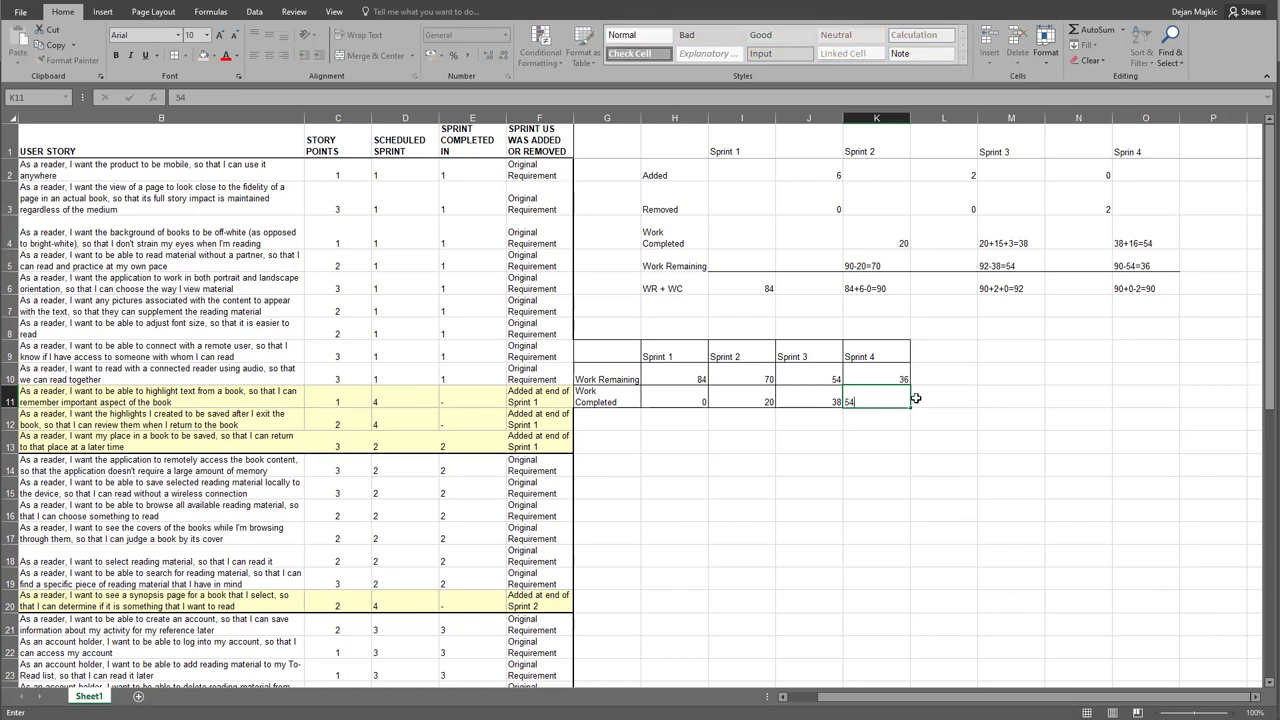
pyautogui.click(929, 349)
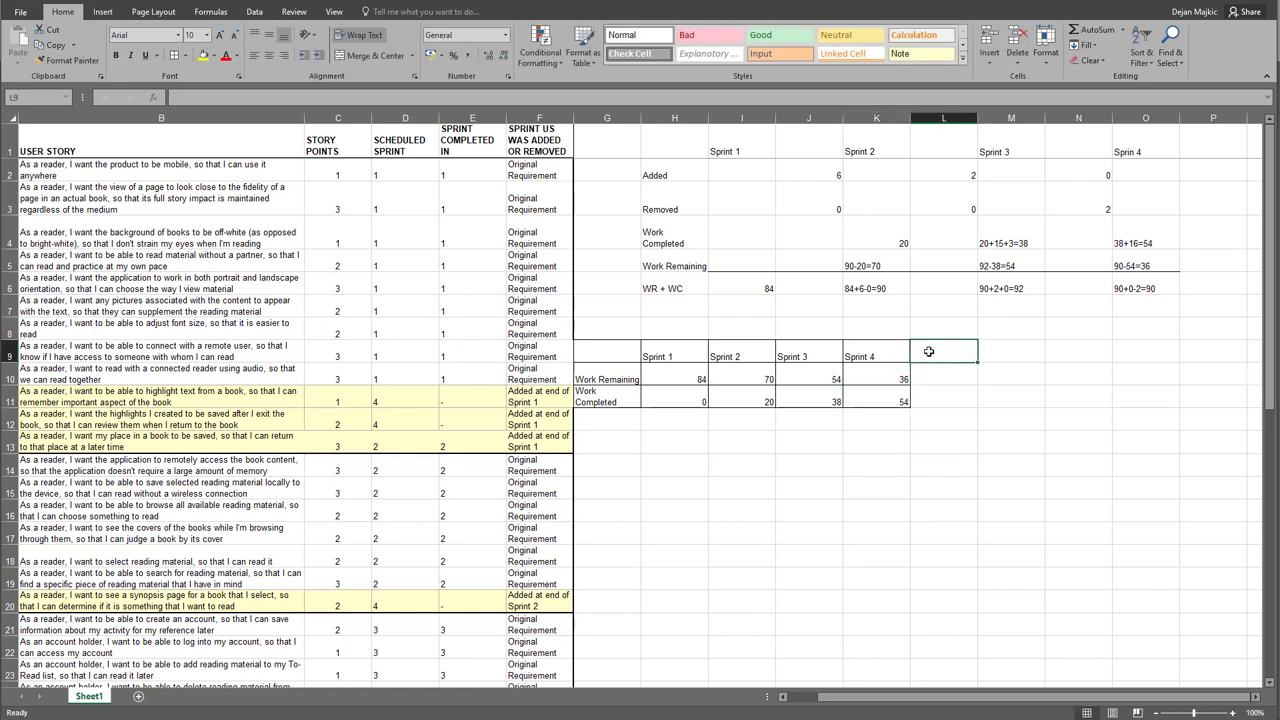
# Add Sprint 5 and Sprint 6 headings in L9:M9 and give L9:M11 all borders
pyautogui.write('Sprin')
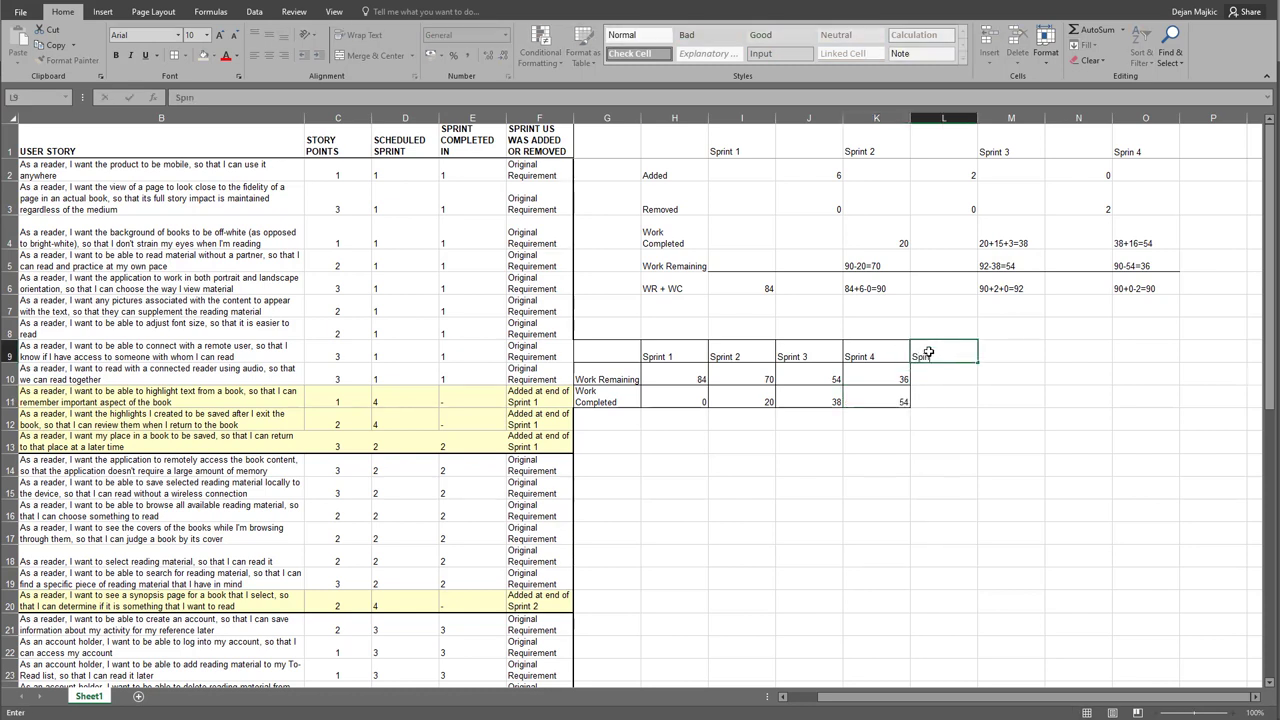
pyautogui.write('t 5')
pyautogui.press('Tab')
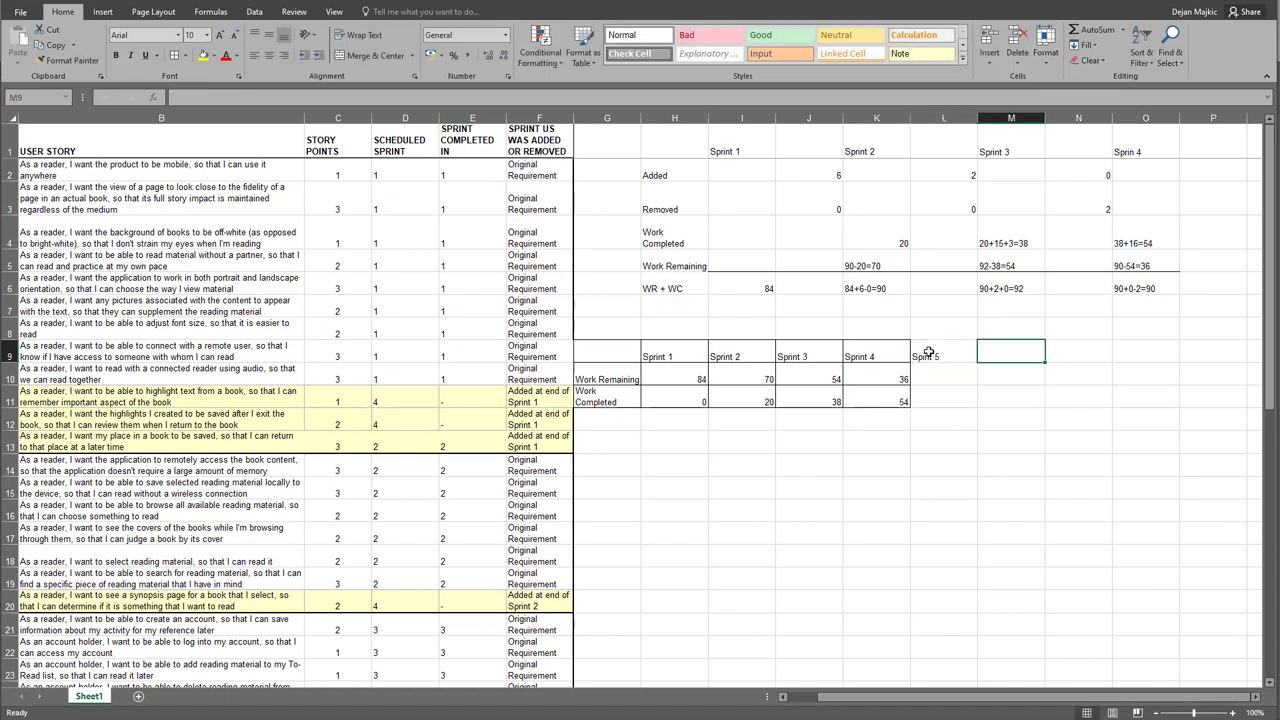
pyautogui.write('Sp')
pyautogui.press('BackSpace')
pyautogui.write('rint')
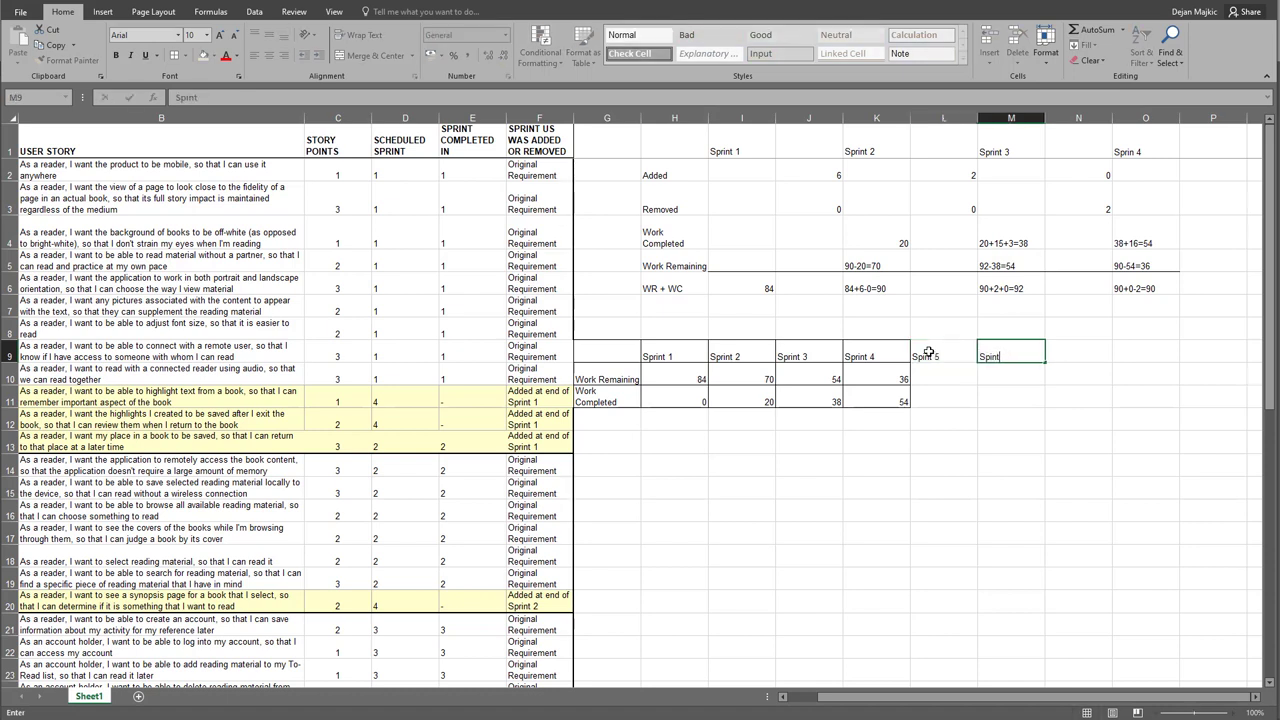
pyautogui.write(' 6')
pyautogui.moveTo(929, 353); pyautogui.dragTo(1000, 398)
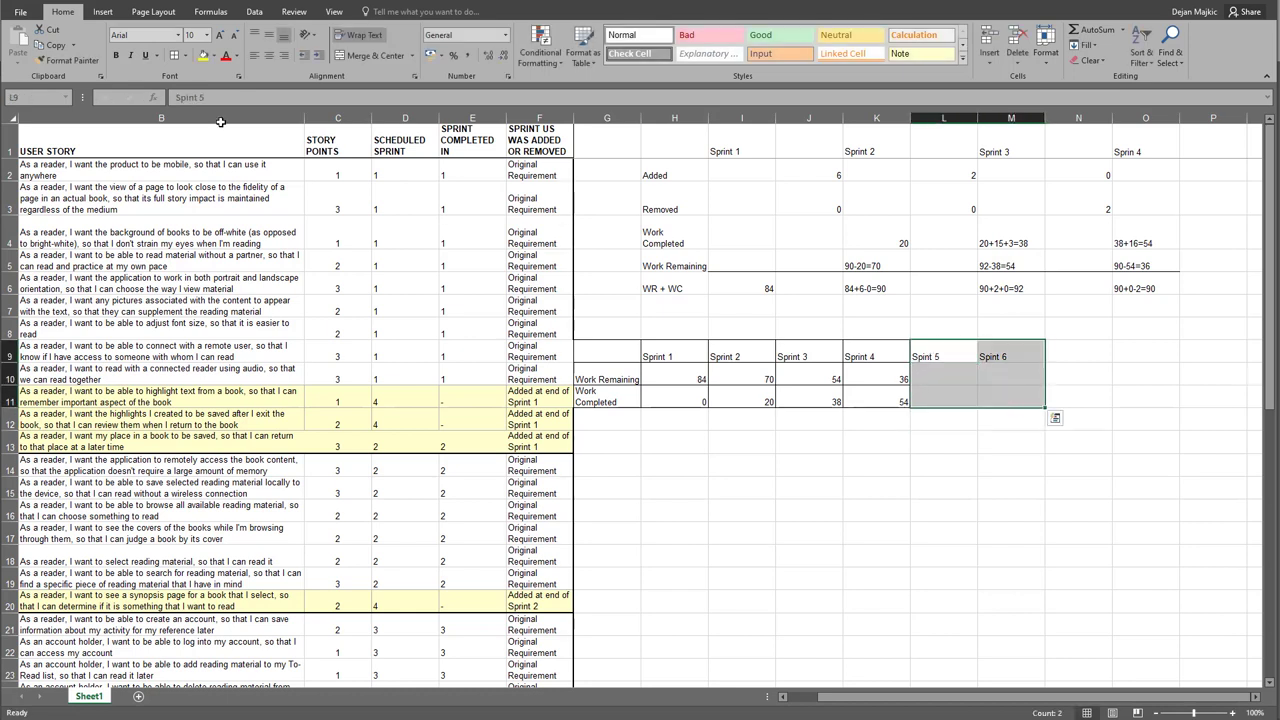
pyautogui.click(172, 55)
pyautogui.click(1113, 406)
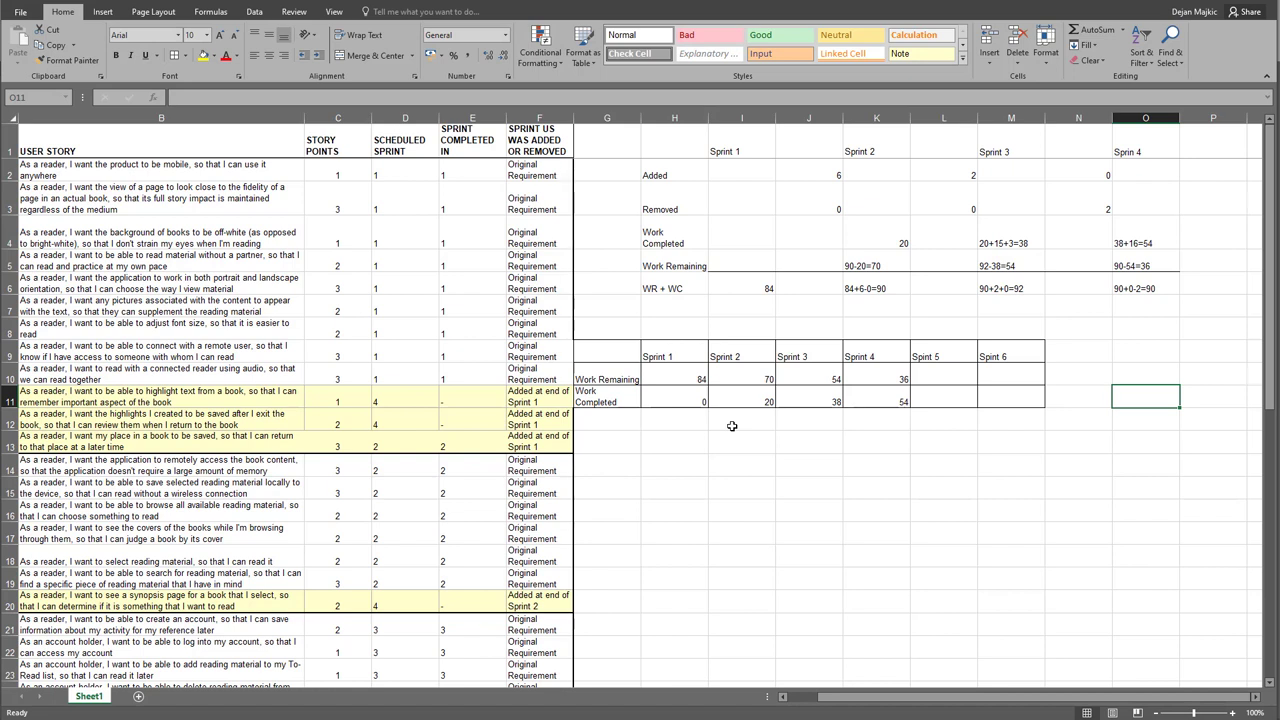
# Add a PL row label in G12 and enter 90 for Sprint 1
pyautogui.click(612, 420)
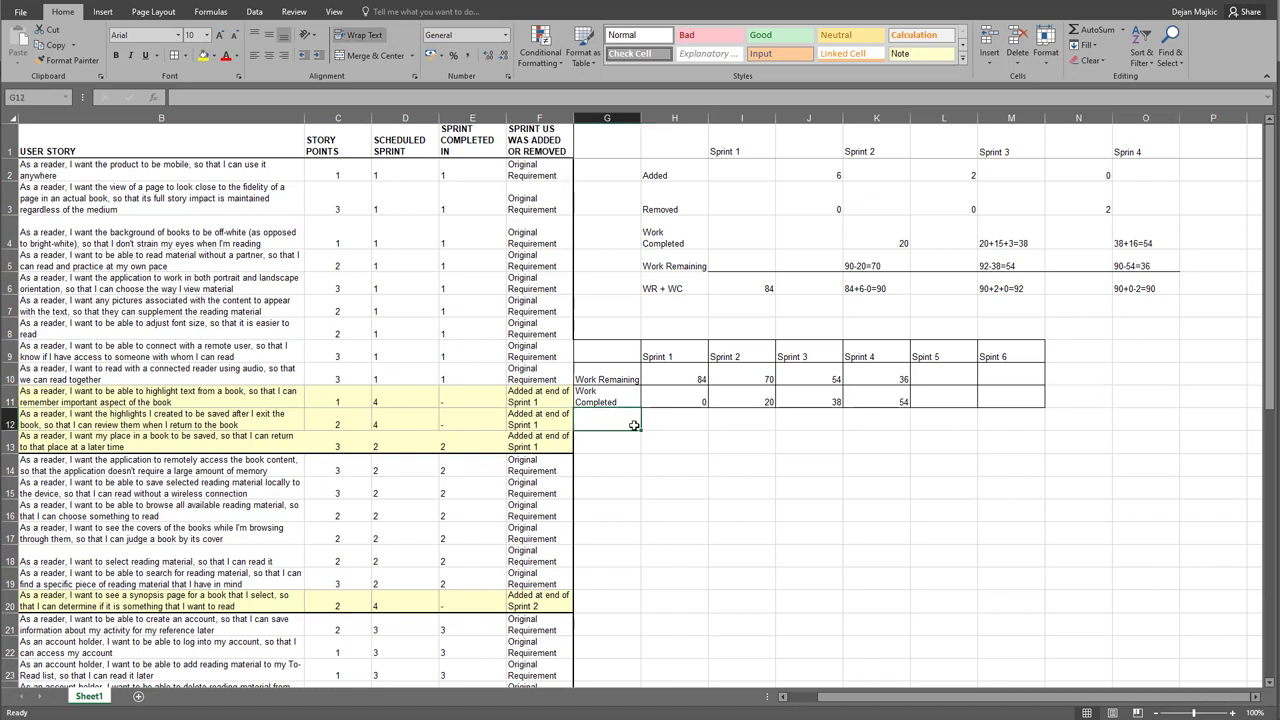
pyautogui.write('PL')
pyautogui.press('Tab')
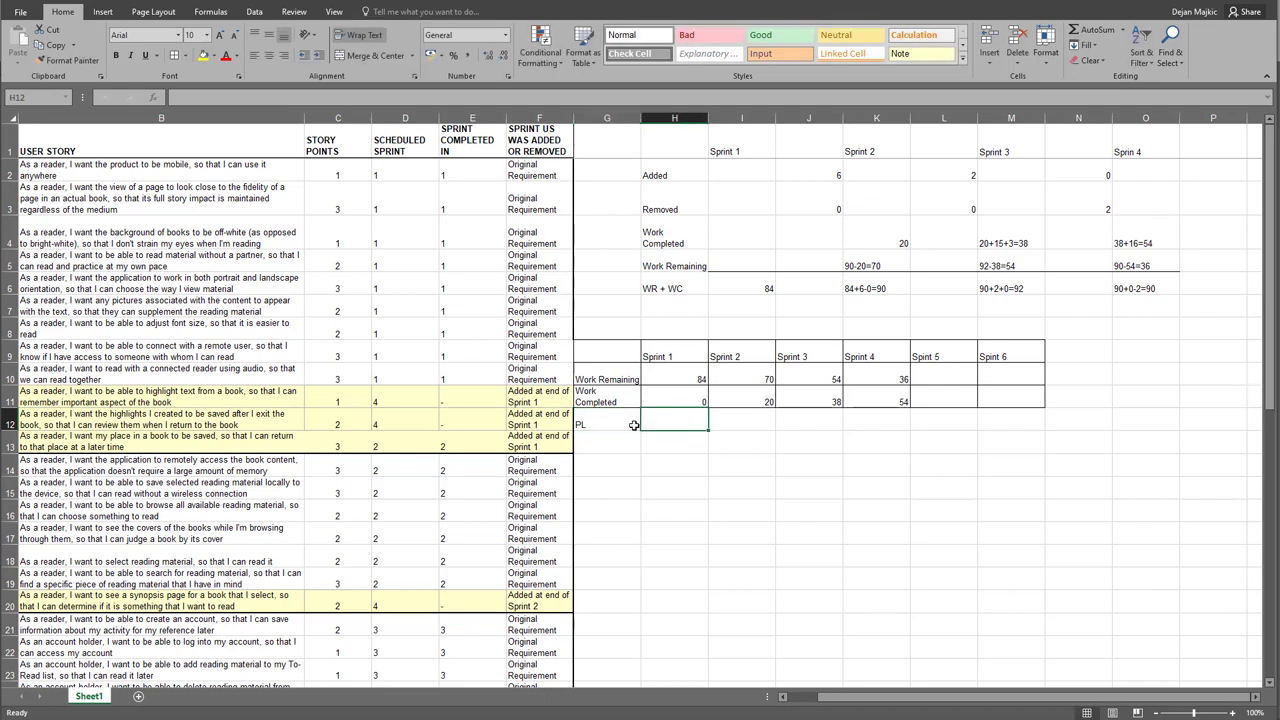
pyautogui.click(1143, 288)
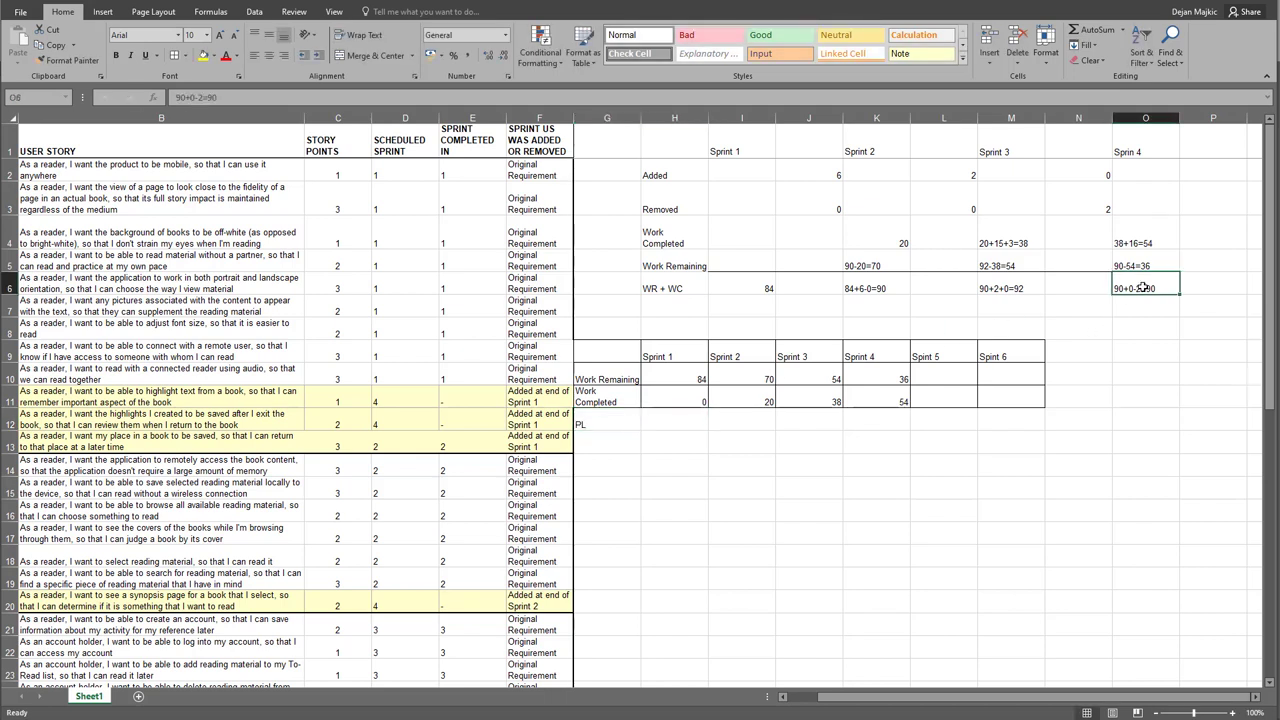
pyautogui.click(659, 425)
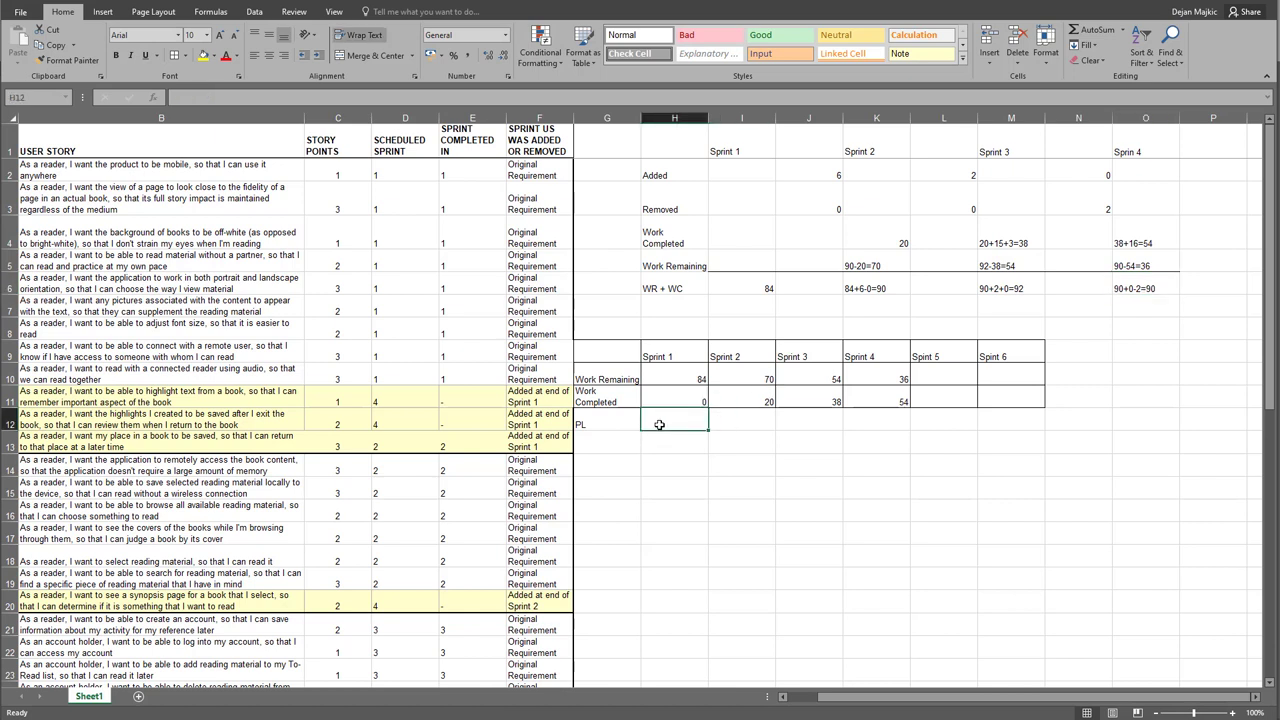
pyautogui.write('90')
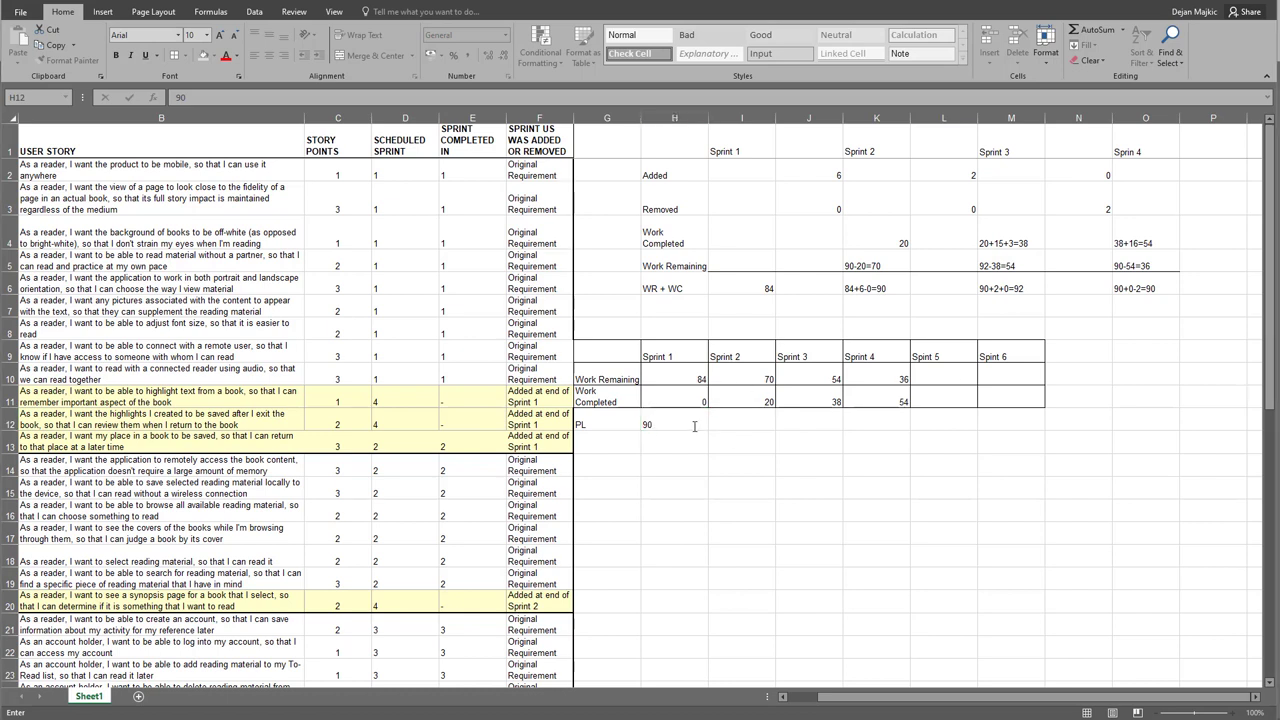
pyautogui.click(657, 424)
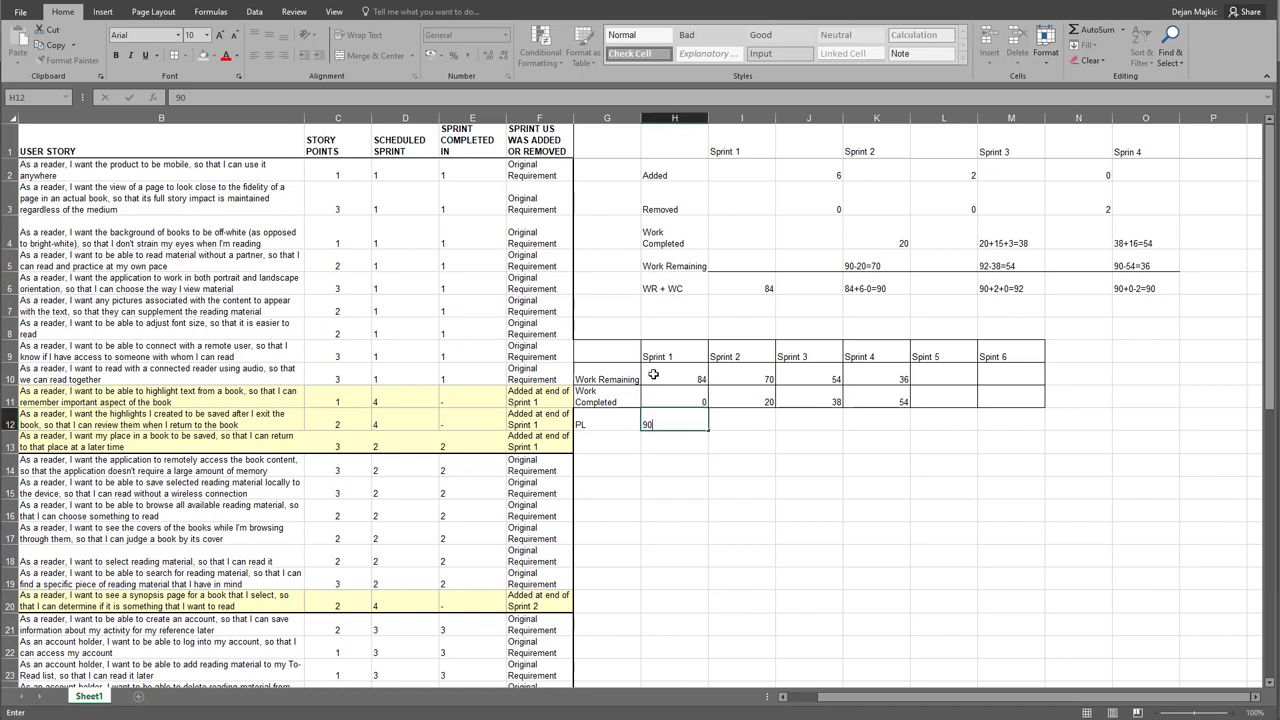
# Enter planned values 72, 54, 36, 18 and 0 for Sprints 2–6, then select G12:M12
pyautogui.click(735, 427)
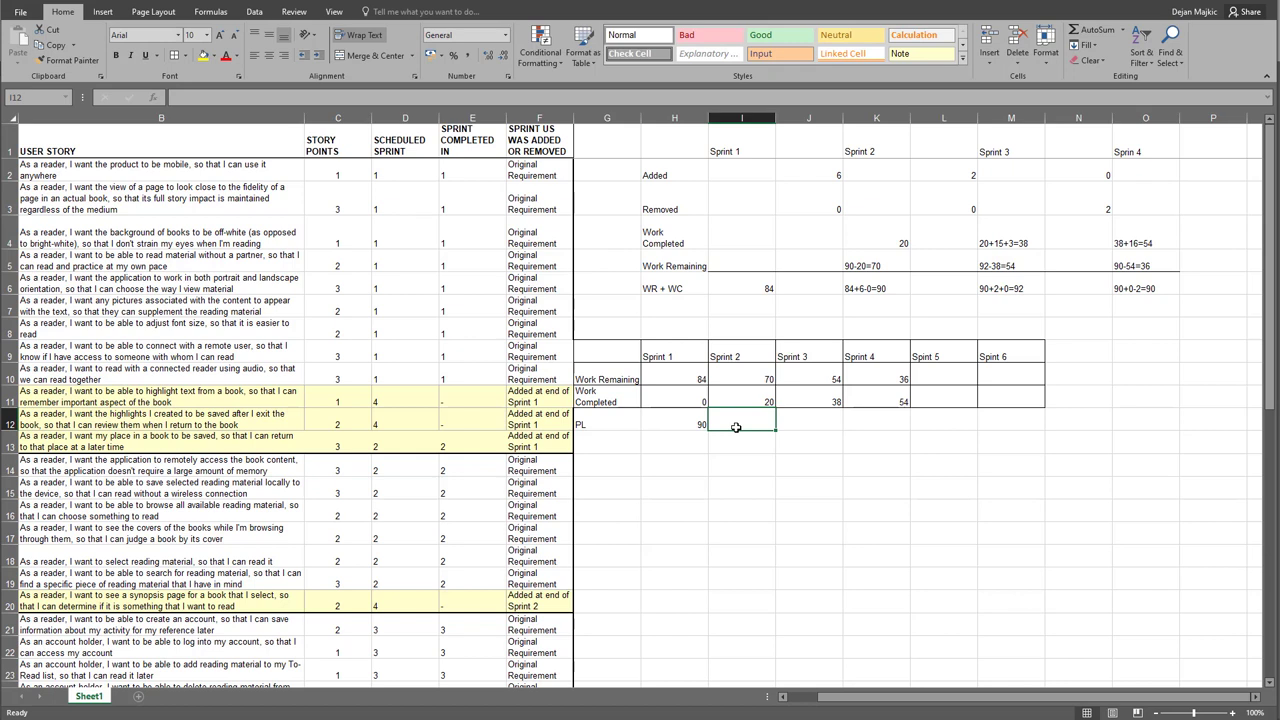
pyautogui.write('72')
pyautogui.press('Tab')
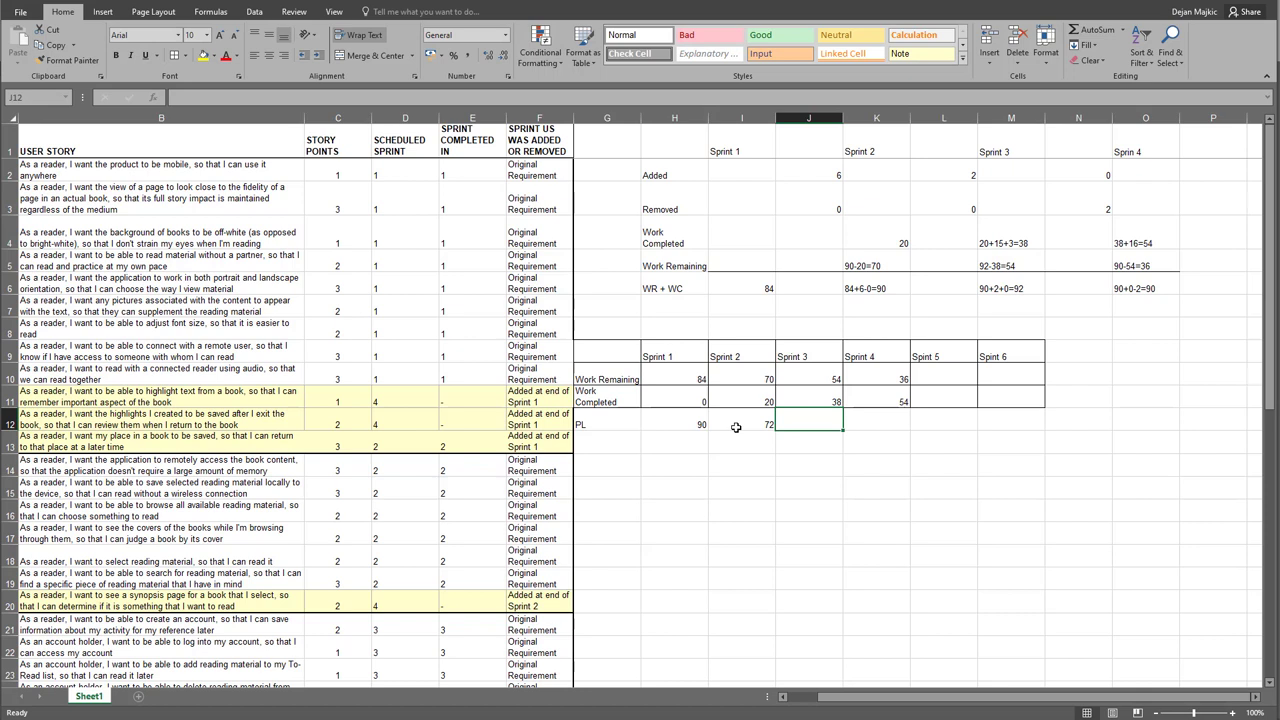
pyautogui.write('54')
pyautogui.press('Tab')
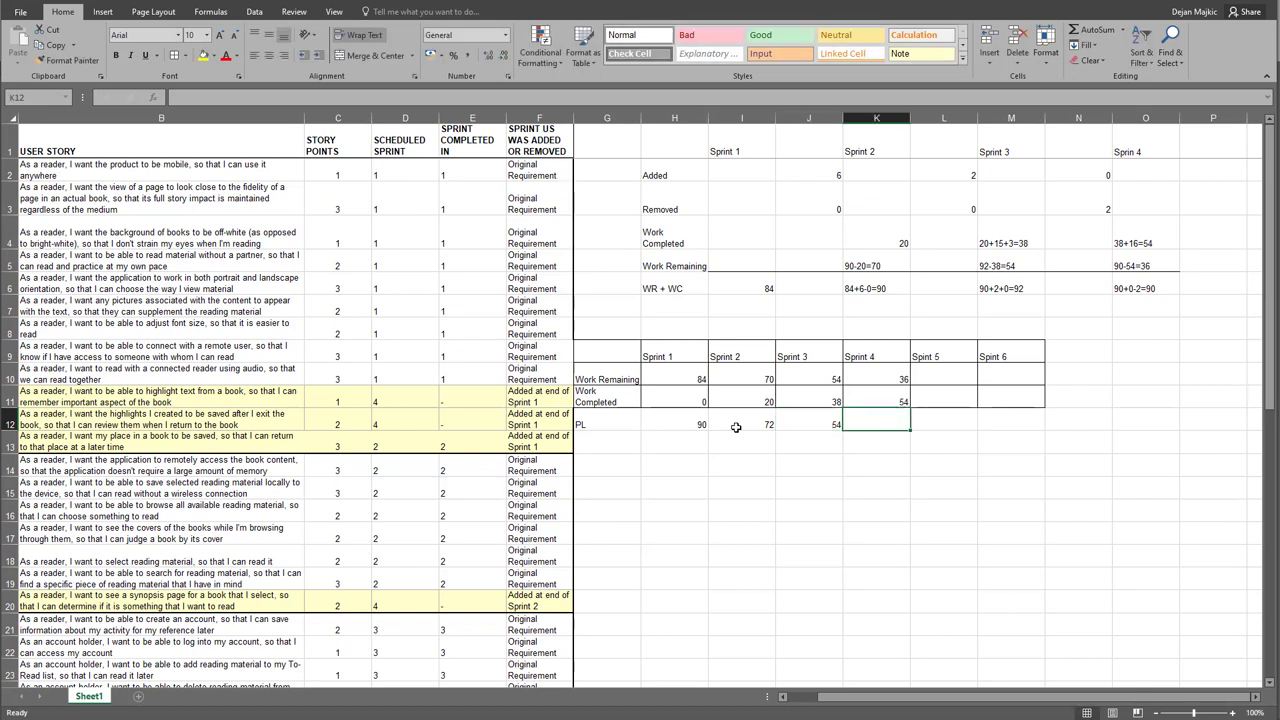
pyautogui.write('36')
pyautogui.press('Tab')
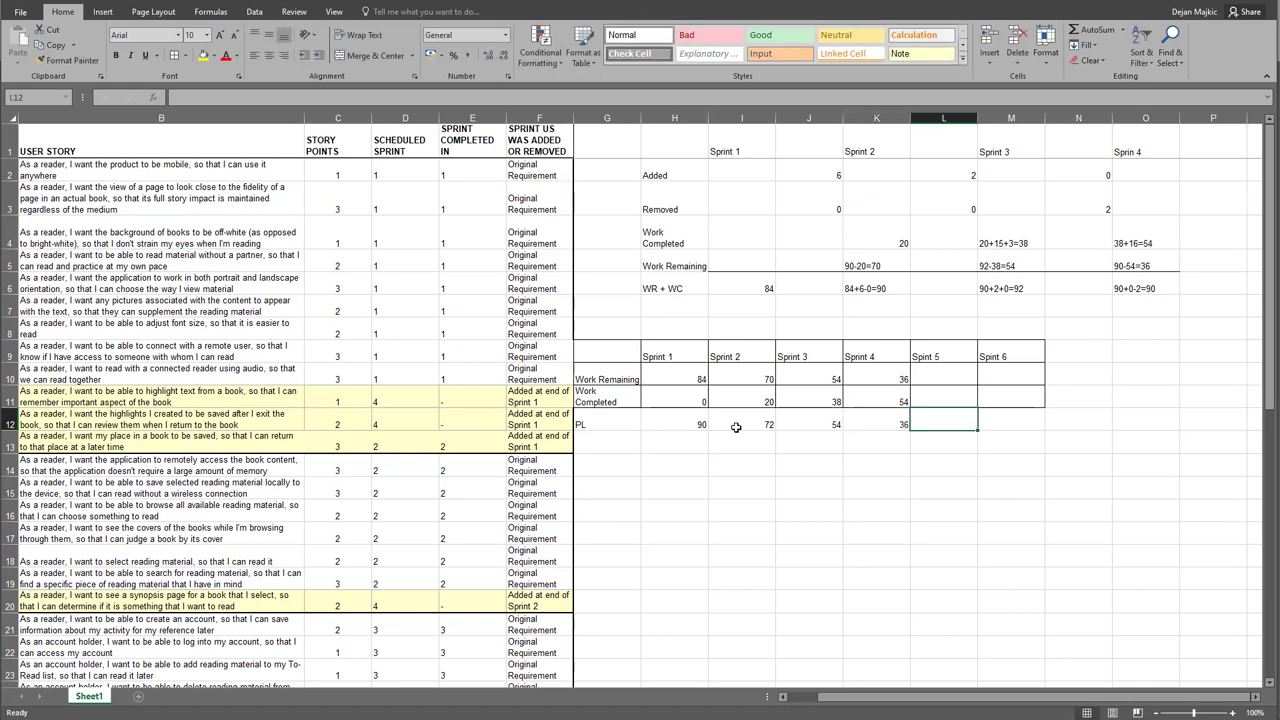
pyautogui.write('18')
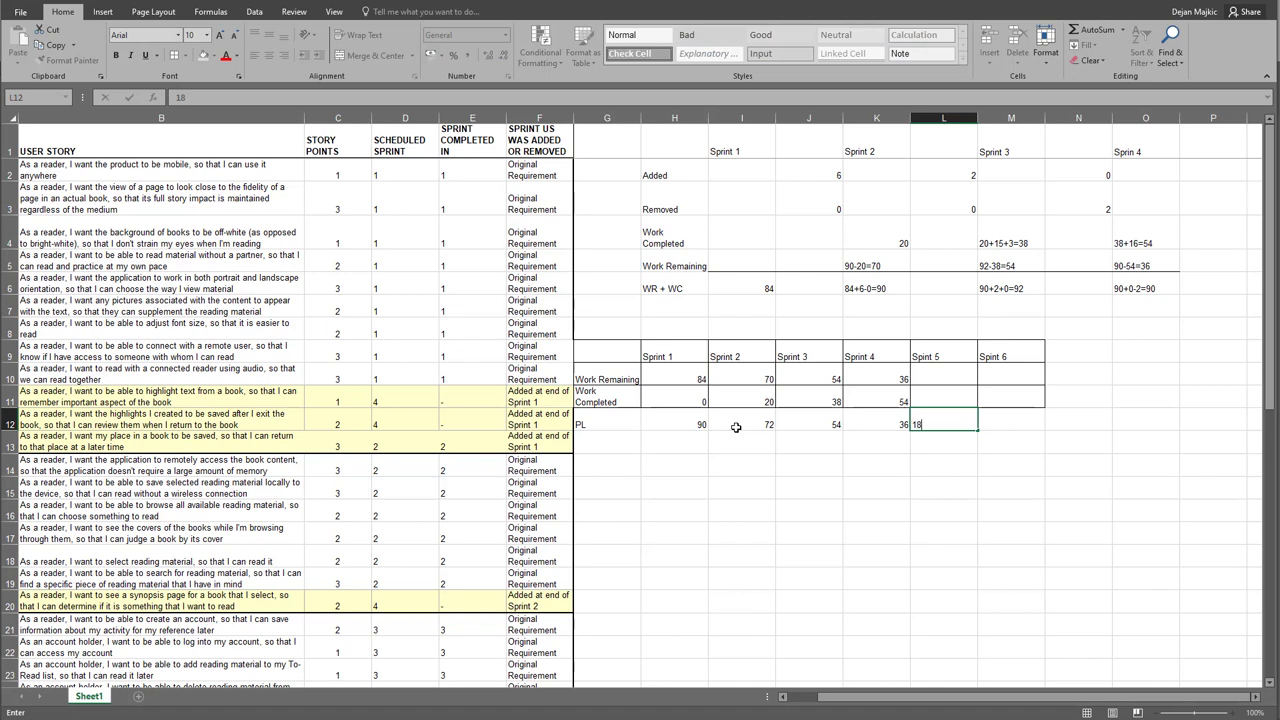
pyautogui.press('Tab')
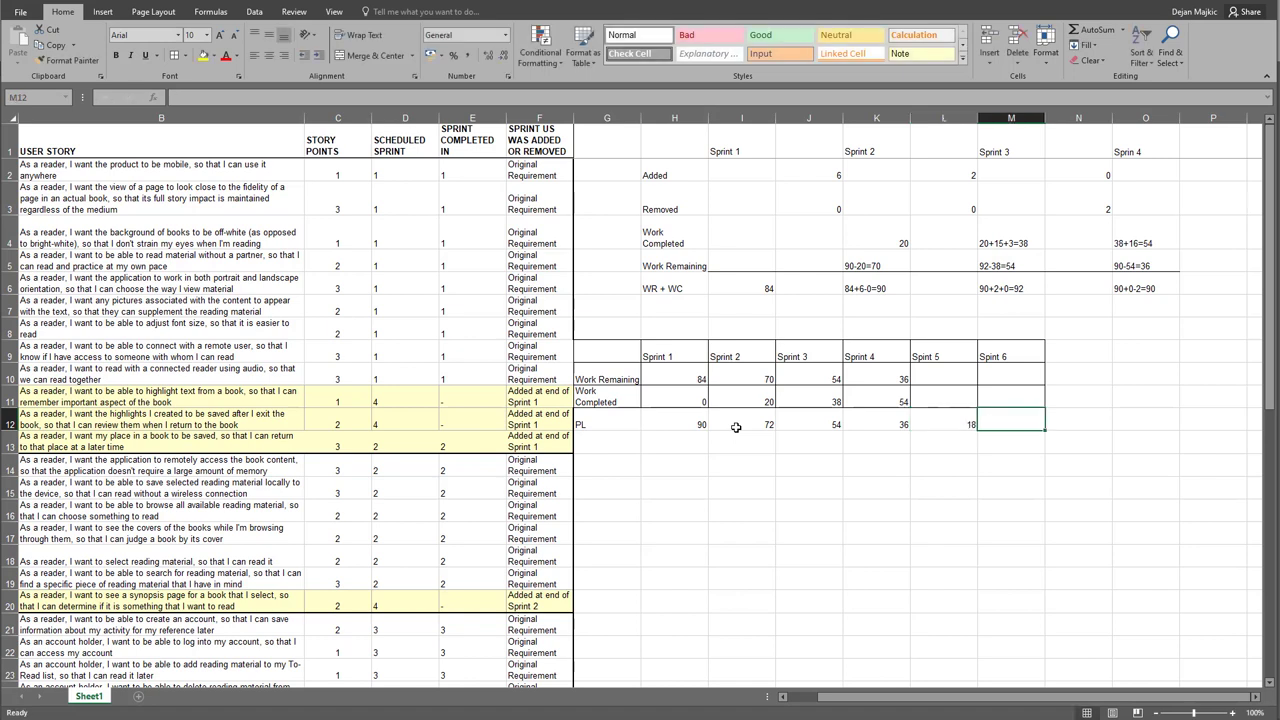
pyautogui.write('0')
pyautogui.press('Tab')
pyautogui.moveTo(600, 424); pyautogui.dragTo(1012, 426)
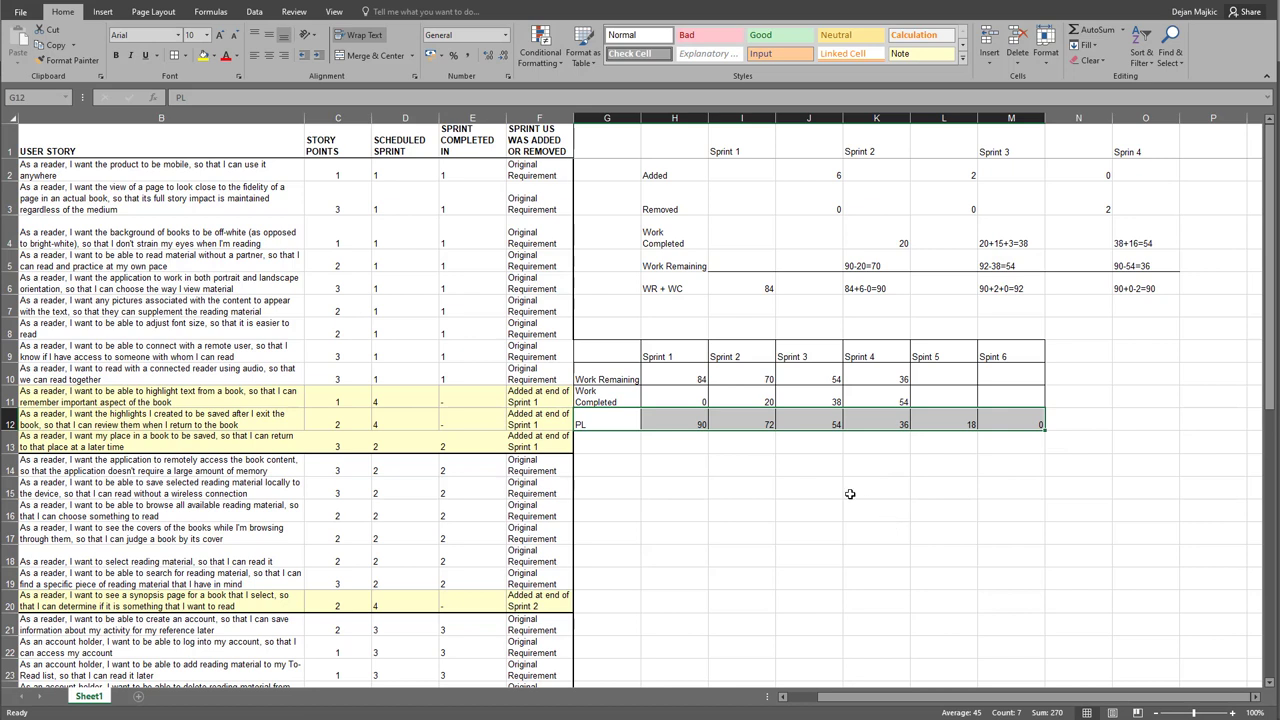
# Insert a stacked column chart of the sprint table G9:M12 and move it below the table
pyautogui.moveTo(604, 351); pyautogui.dragTo(1025, 427)
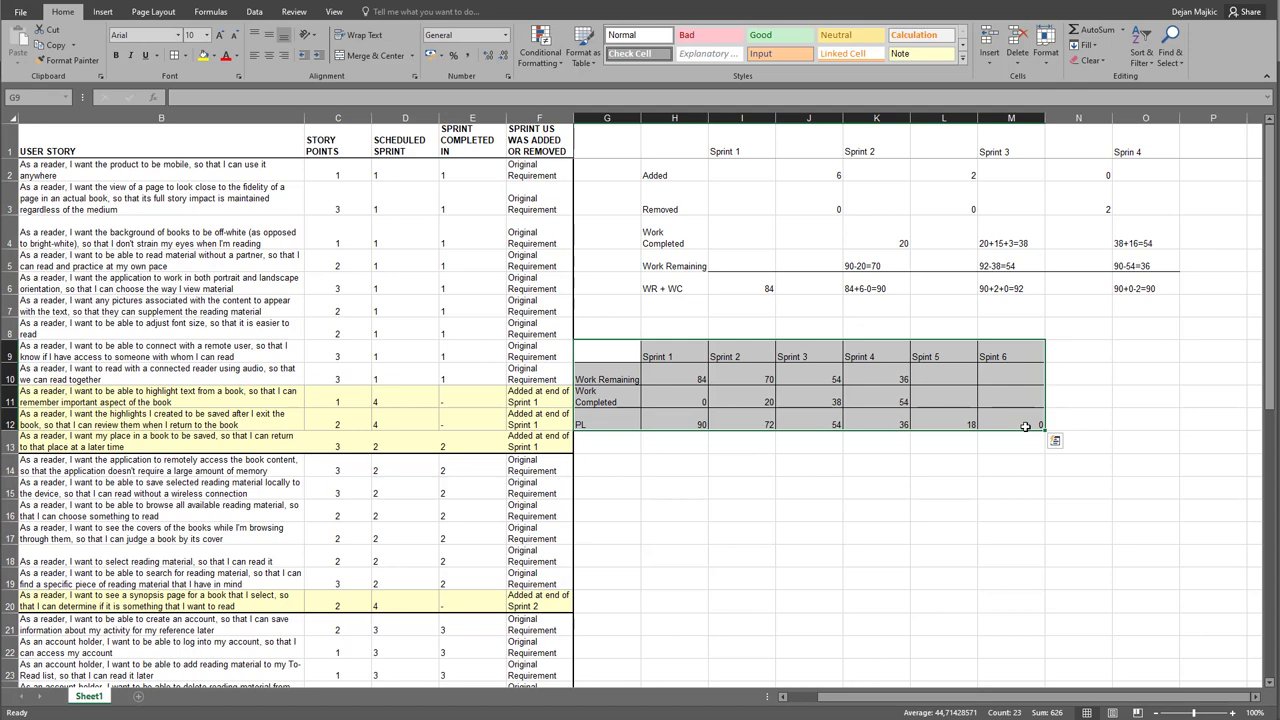
pyautogui.click(106, 13)
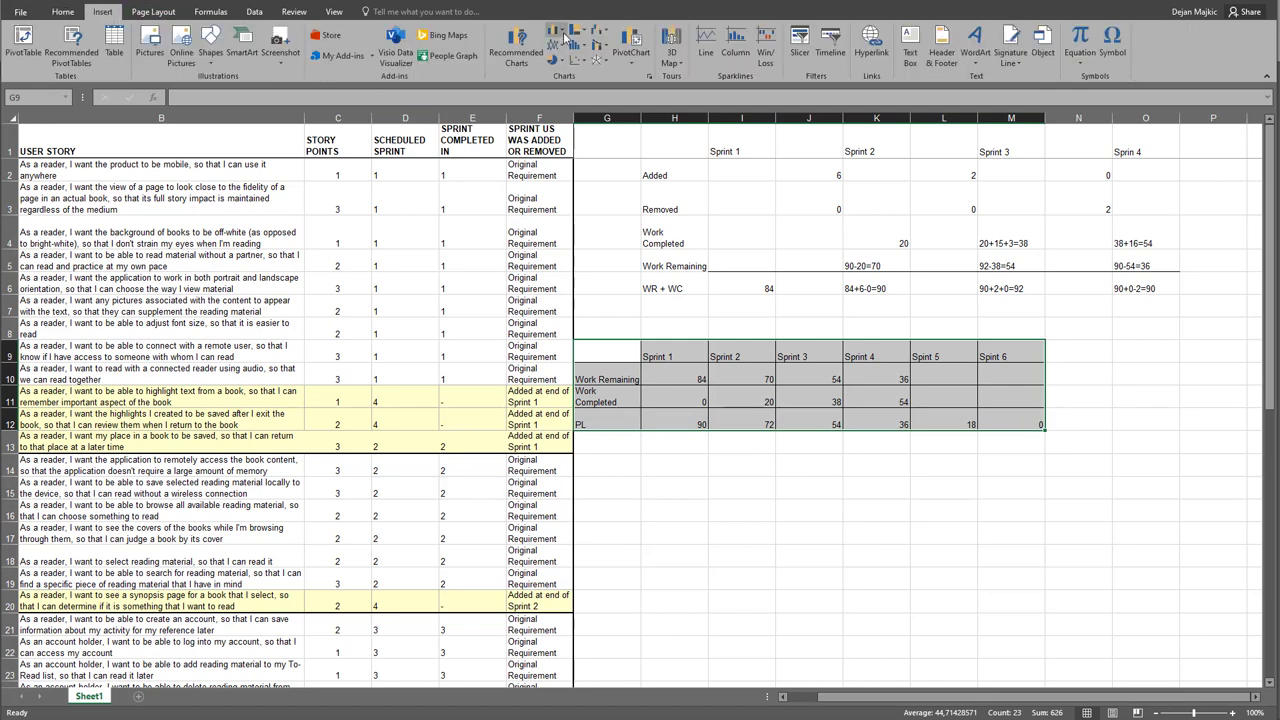
pyautogui.click(563, 35)
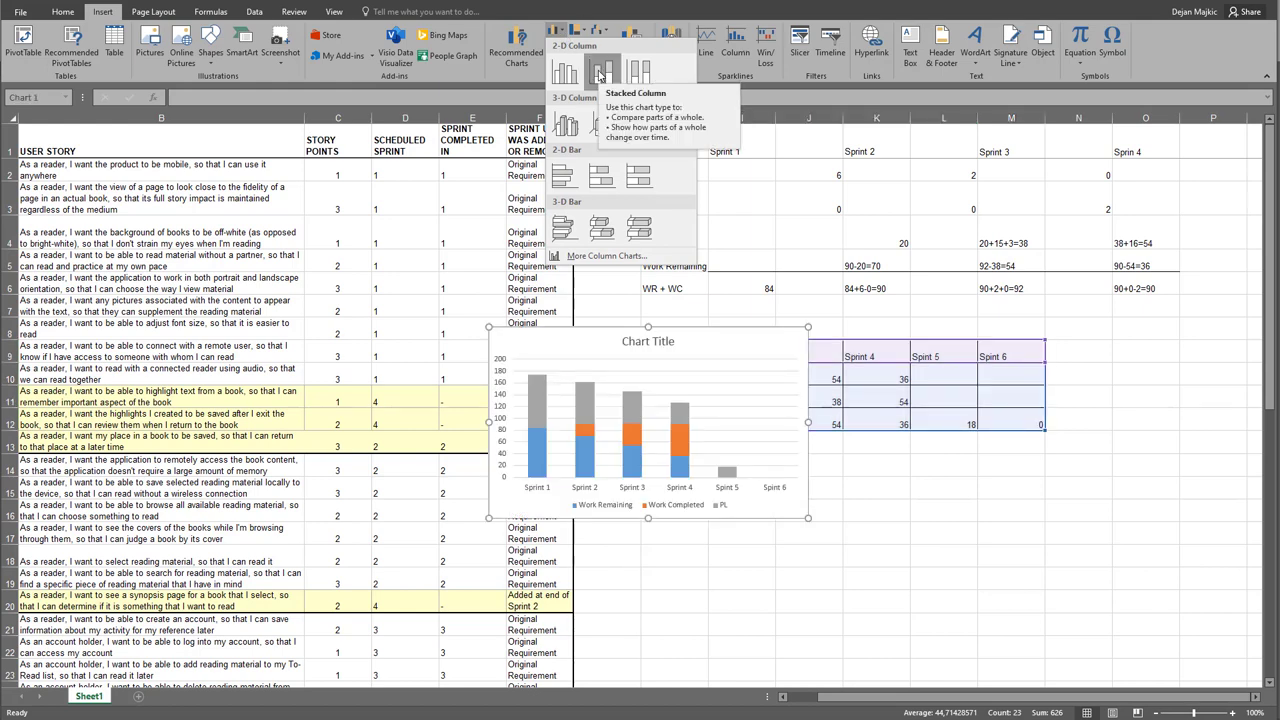
pyautogui.click(600, 75)
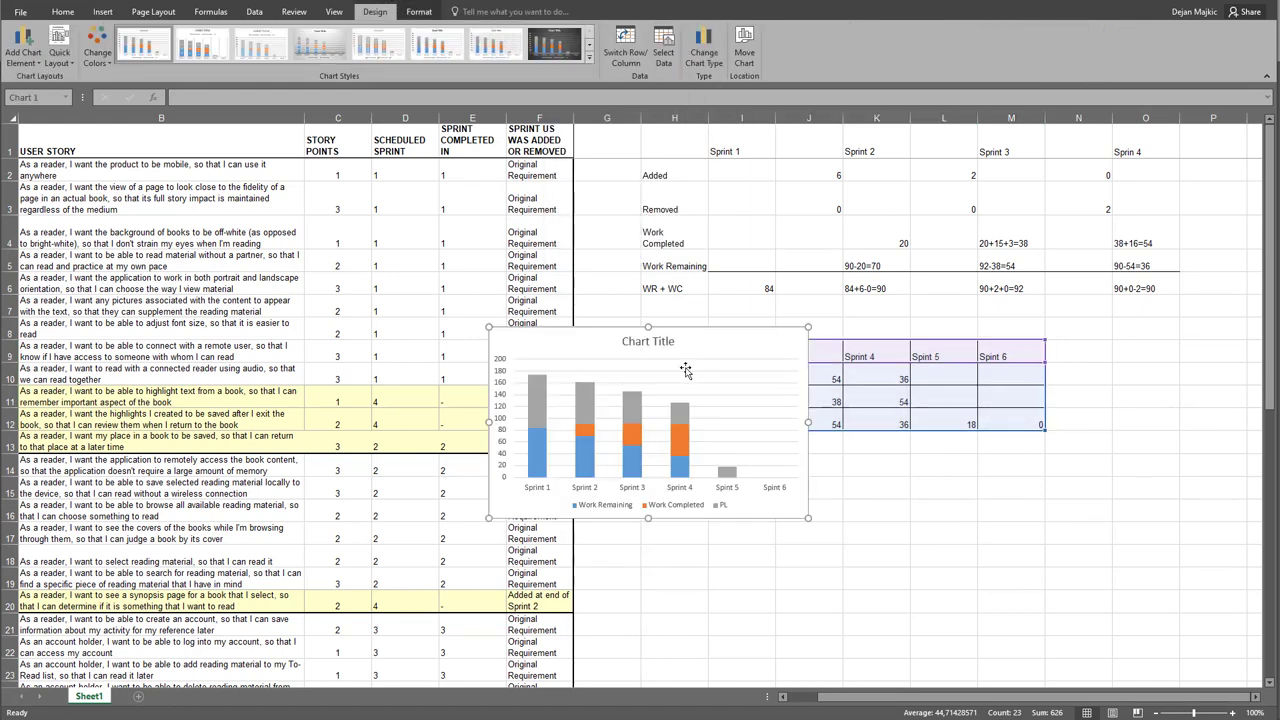
pyautogui.moveTo(714, 340); pyautogui.dragTo(914, 475)
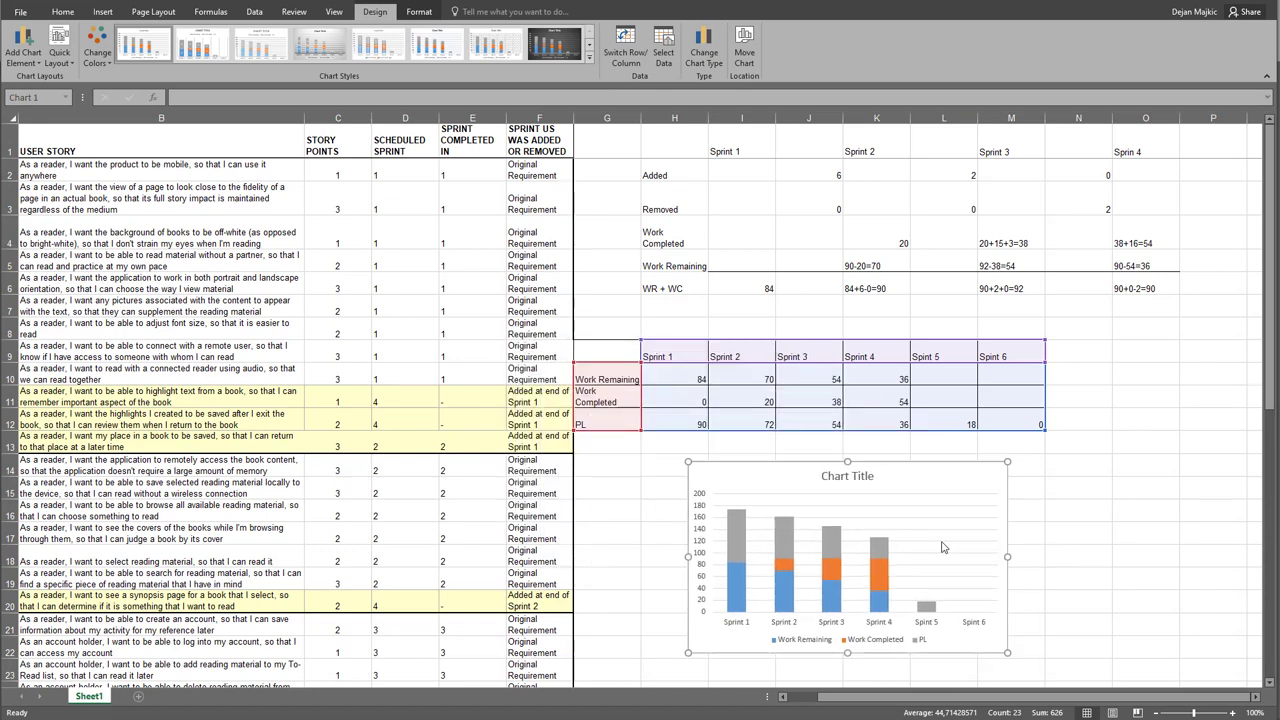
pyautogui.rightClick(941, 547)
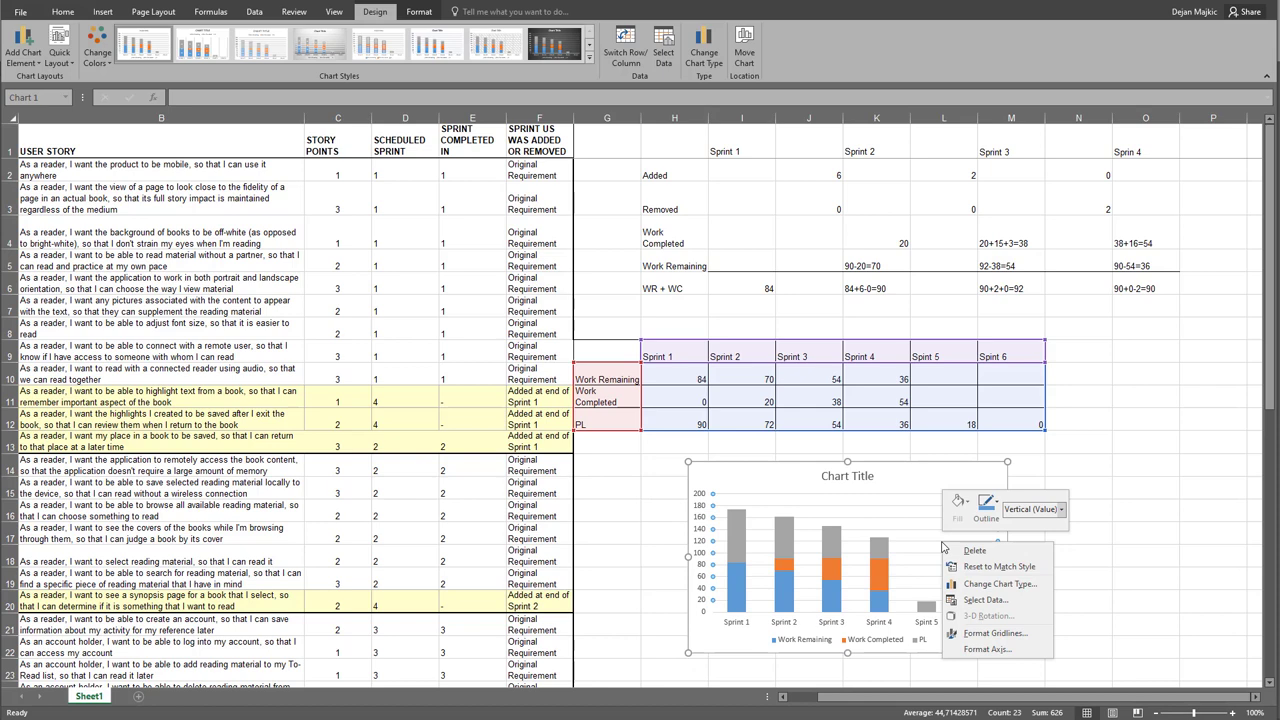
# Make the chart a combo with stacked Work Remaining and Work Completed columns, PL as a line, and a dark style
pyautogui.click(985, 584)
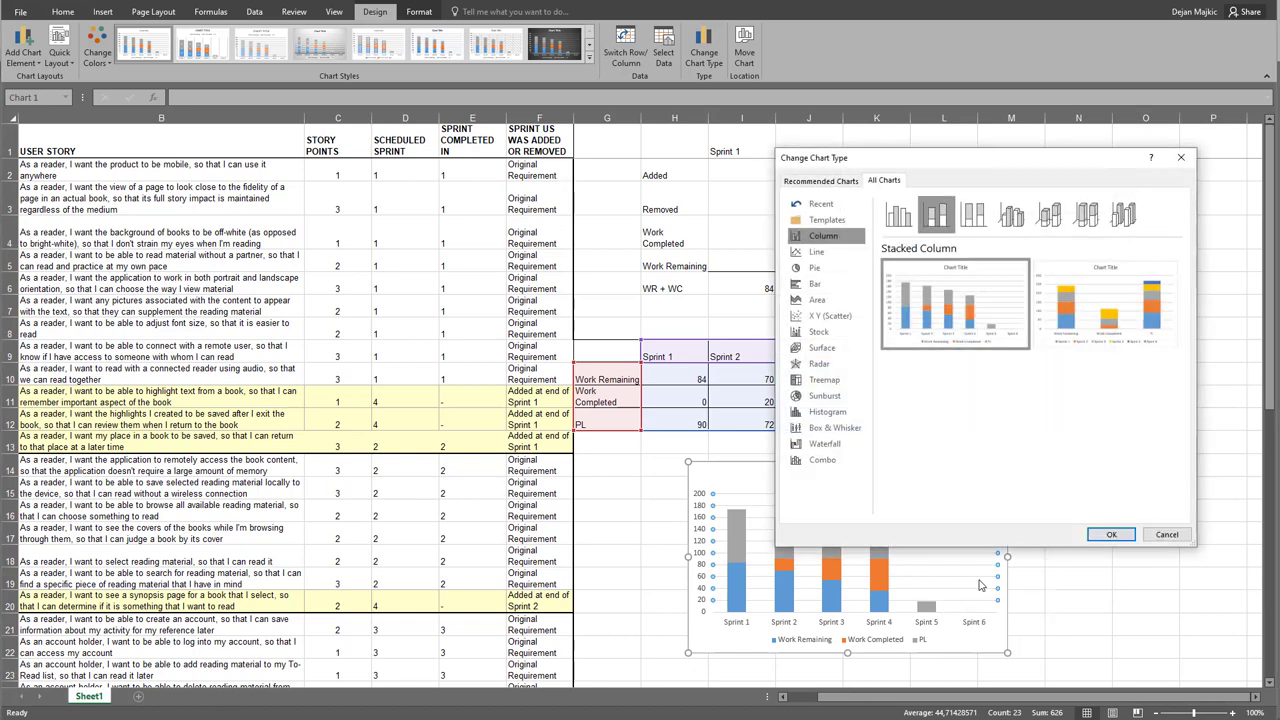
pyautogui.click(823, 461)
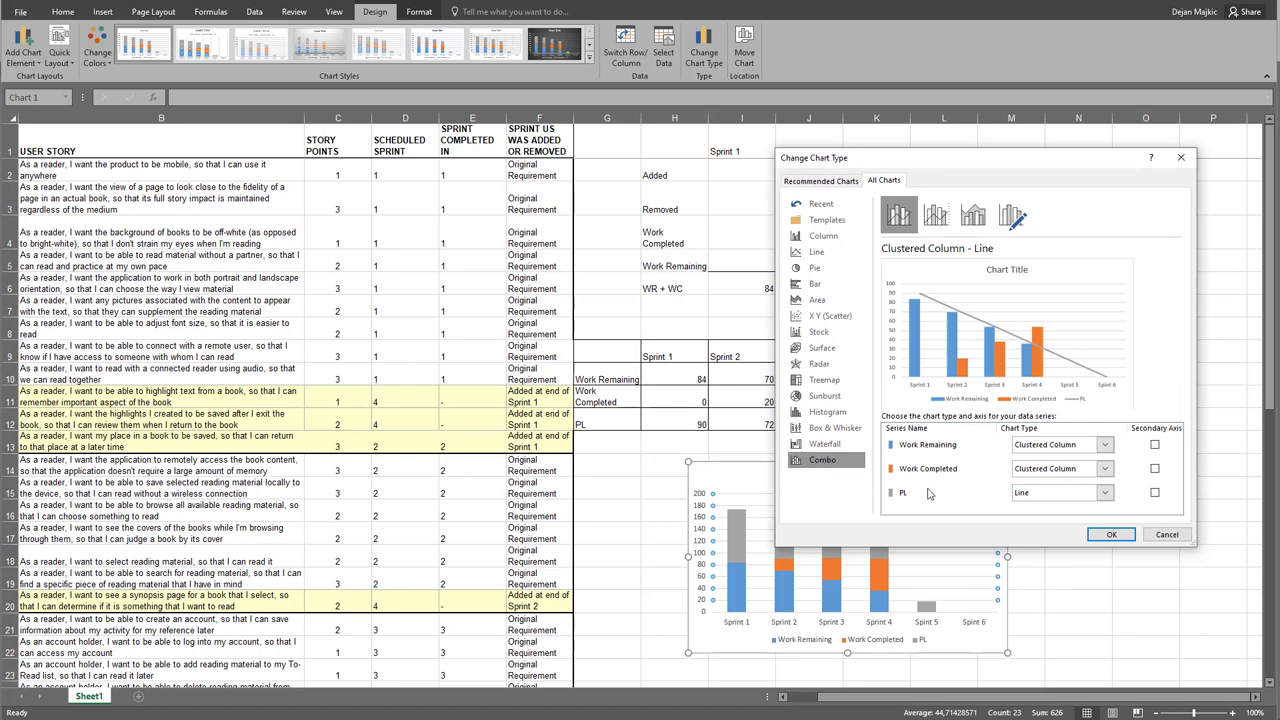
pyautogui.click(1037, 497)
pyautogui.click(1037, 499)
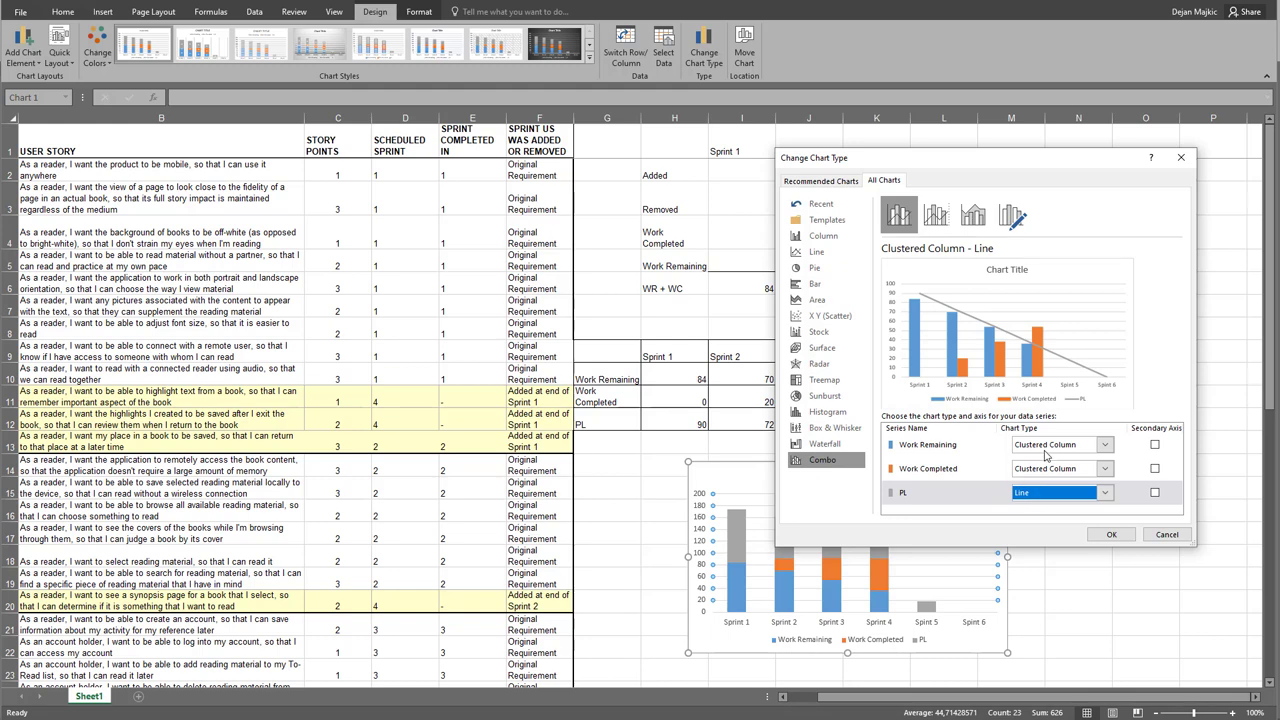
pyautogui.click(1045, 449)
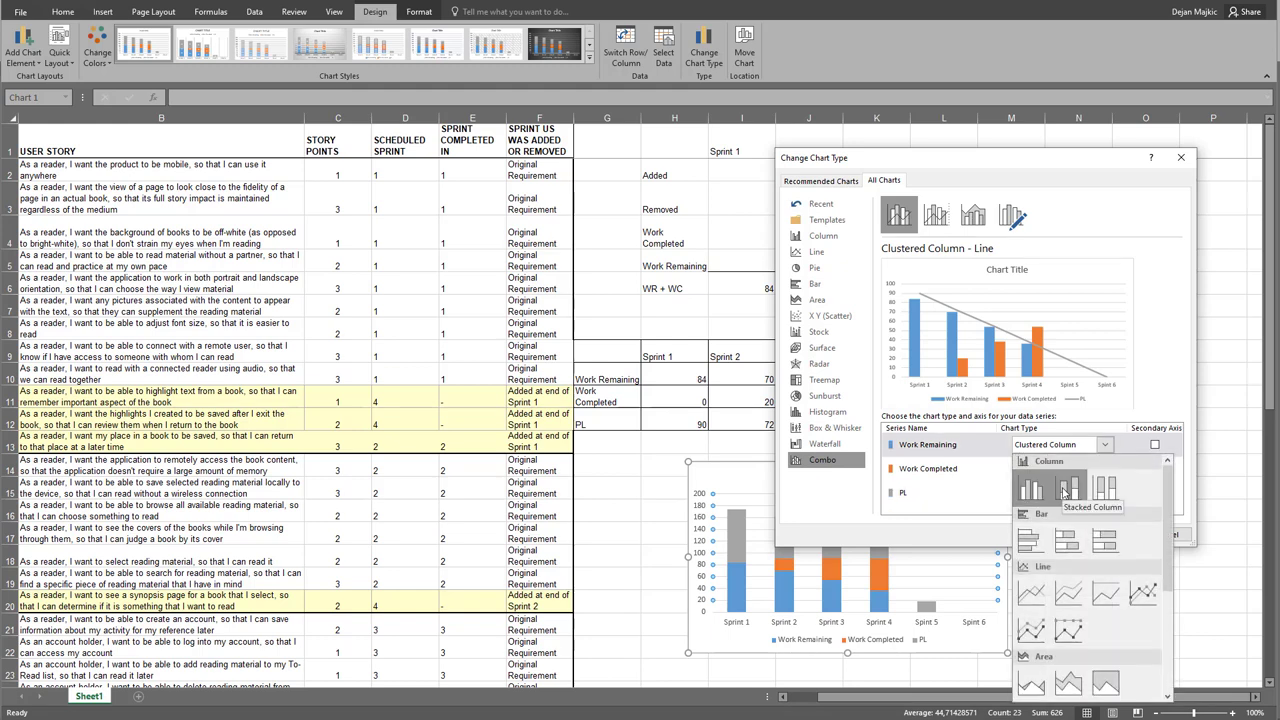
pyautogui.click(1066, 489)
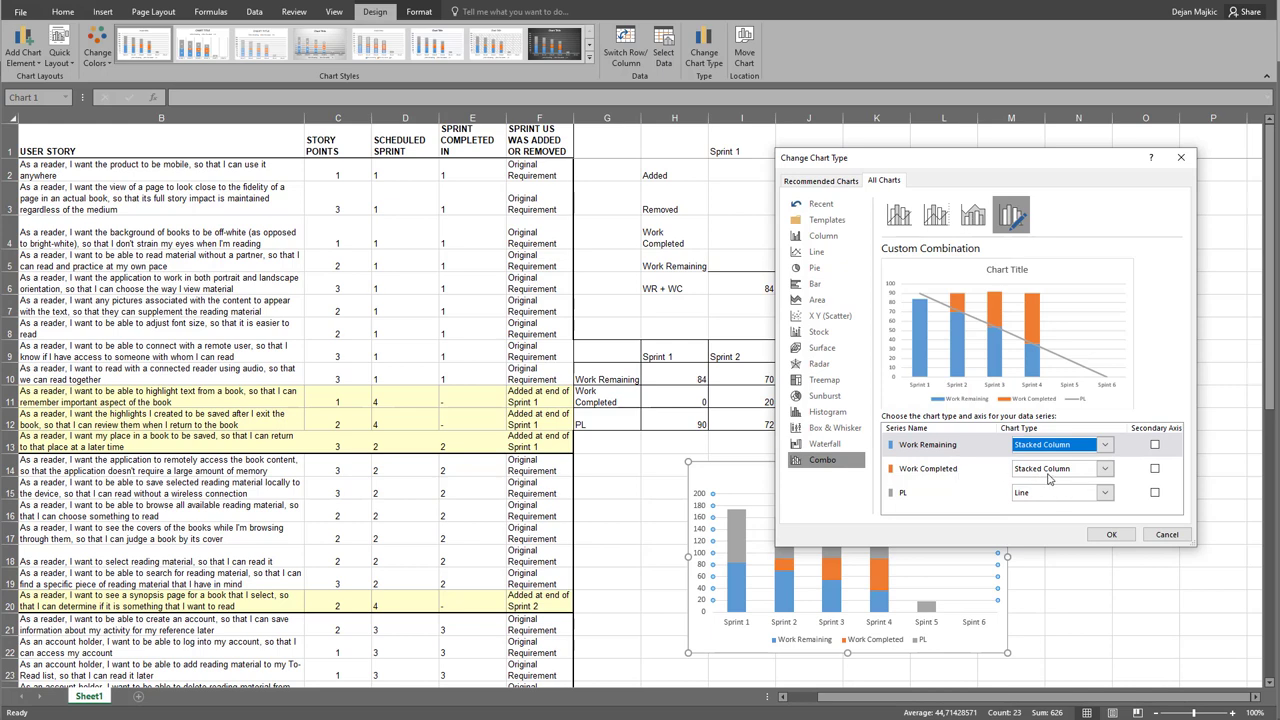
pyautogui.click(1111, 534)
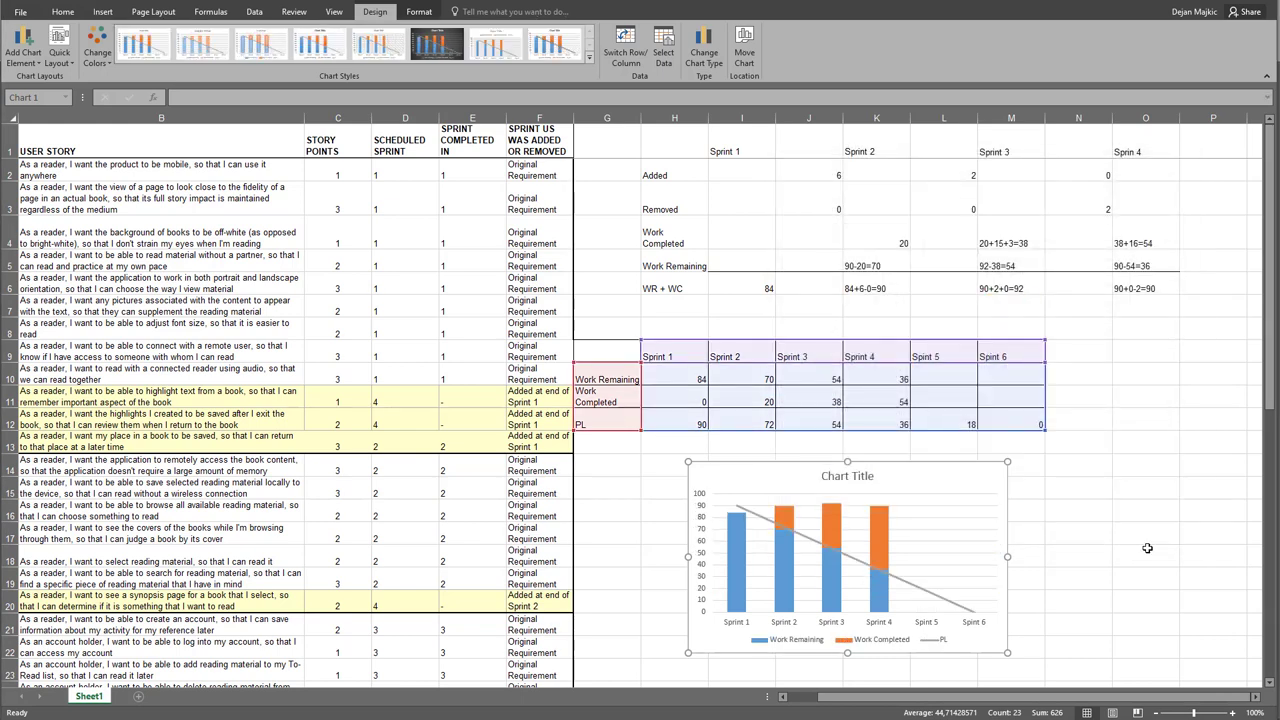
pyautogui.click(435, 45)
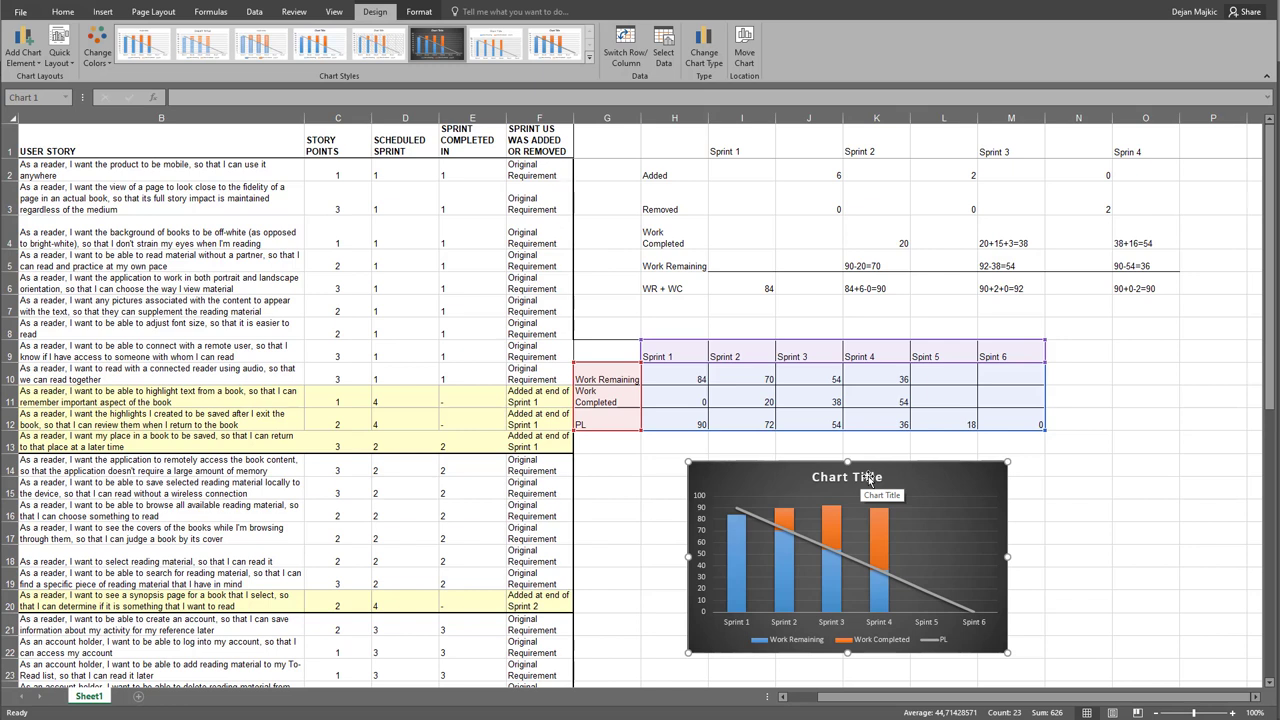
# Copy the sprint table G9:M12 to the clipboard
pyautogui.scroll(-3, 868, 476)
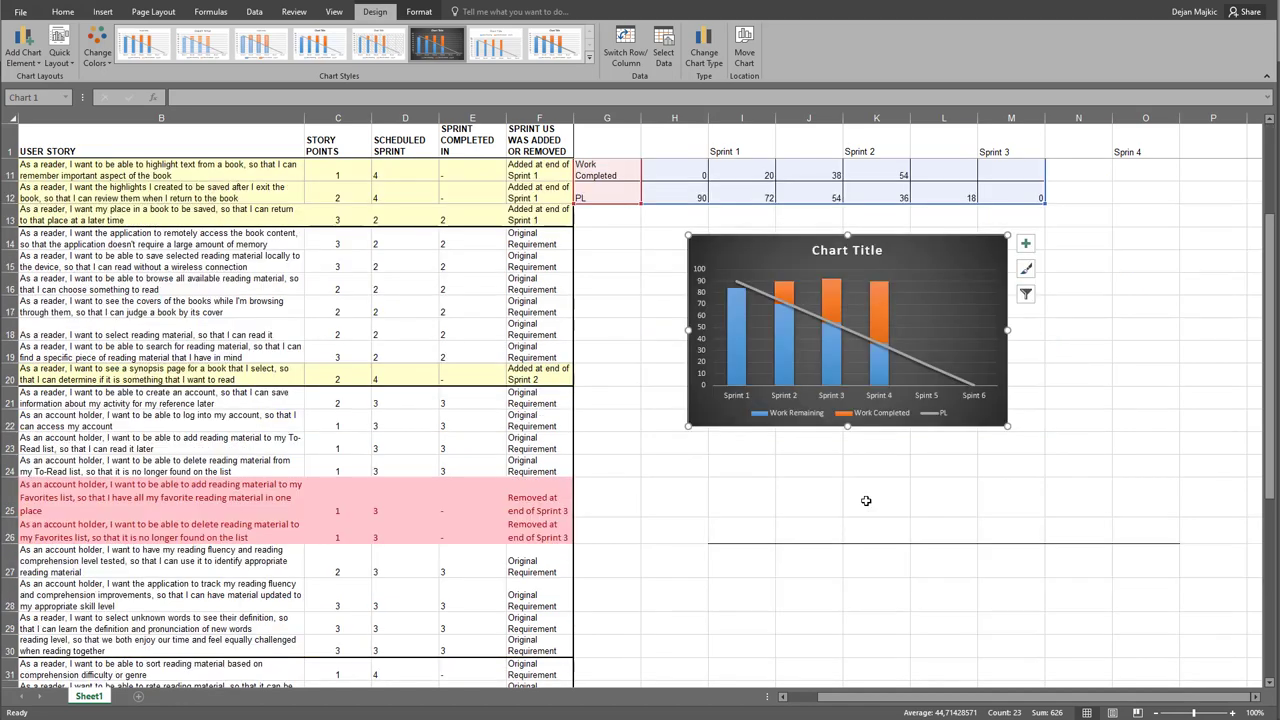
pyautogui.scroll(3, 885, 492)
pyautogui.moveTo(617, 354); pyautogui.dragTo(1016, 417)
pyautogui.hotkey('ctrl', 'c')
pyautogui.scroll(-4, 1044, 429)
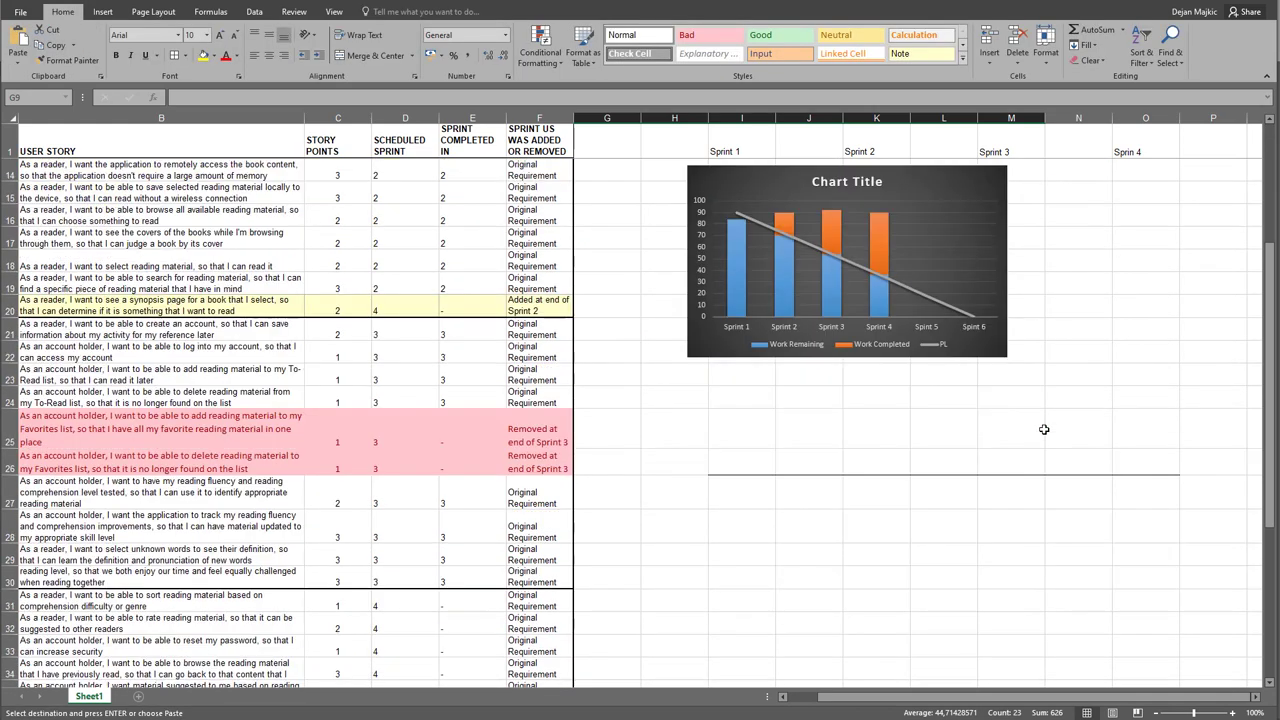
# Paste the sprint table at G25 and rename its G27 Work Completed label to 'Add or Removed'
pyautogui.click(628, 425)
pyautogui.hotkey('ctrl', 'v')
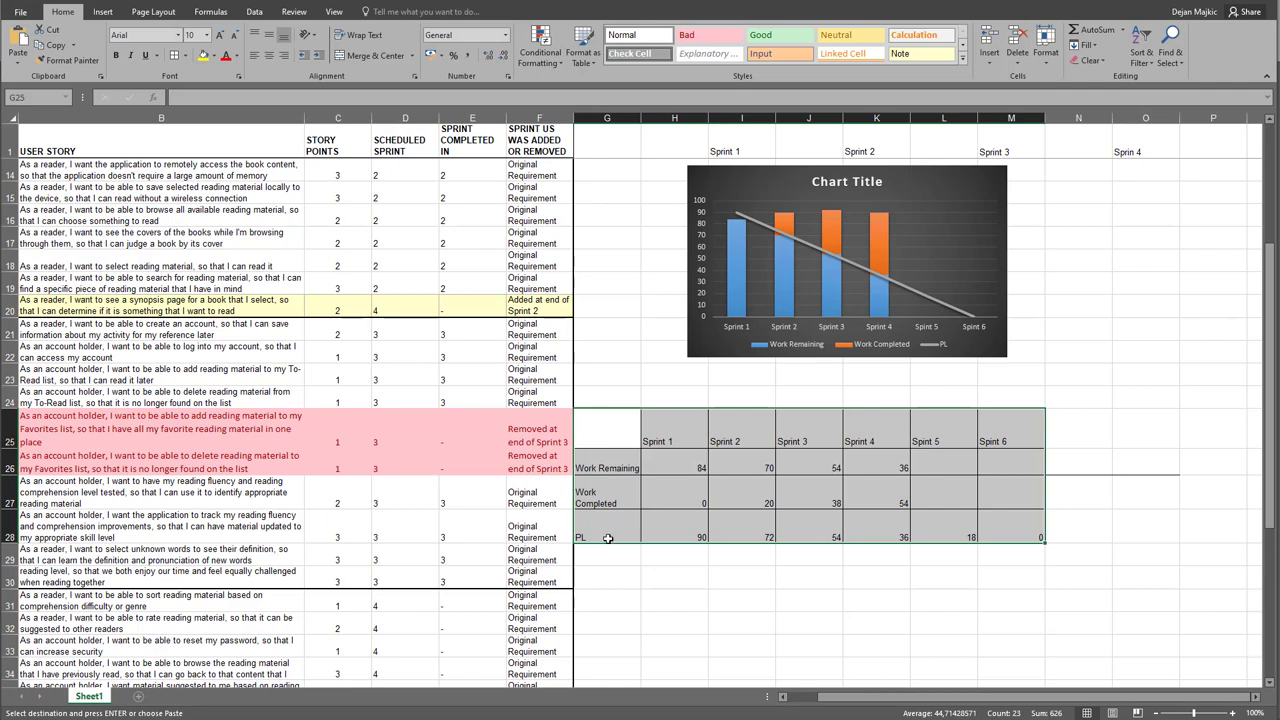
pyautogui.click(603, 493)
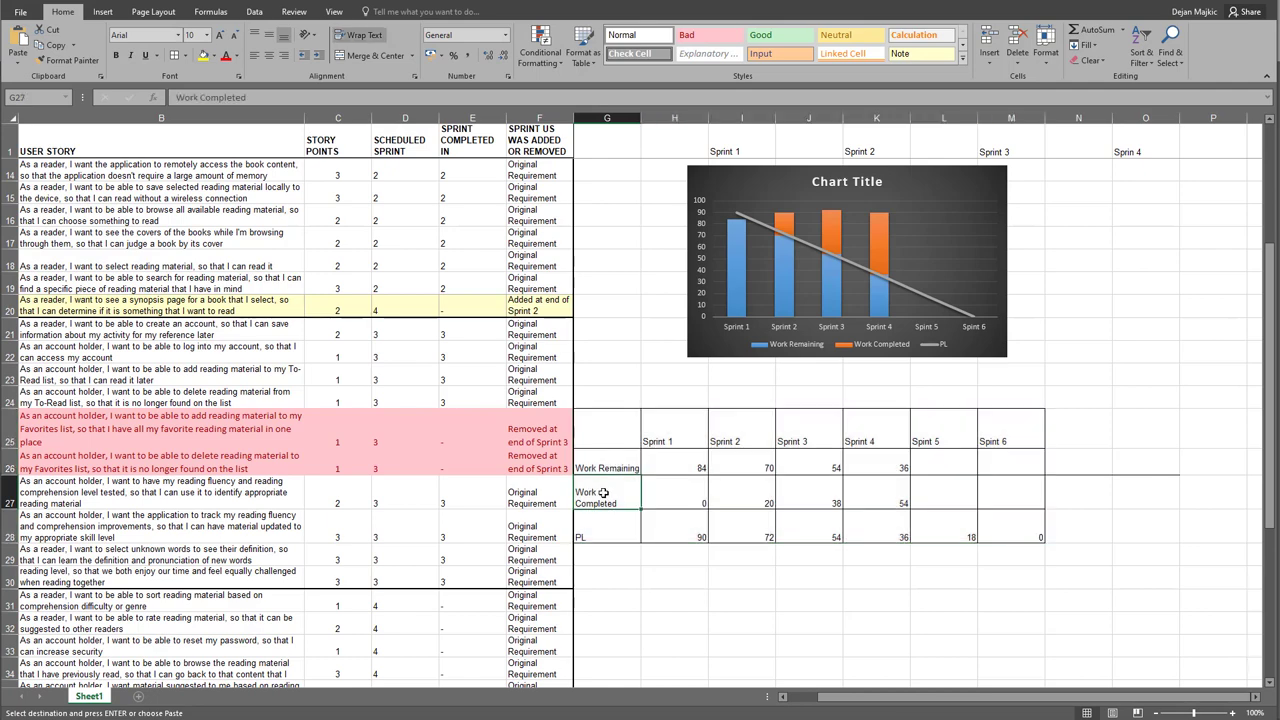
pyautogui.doubleClick(610, 500)
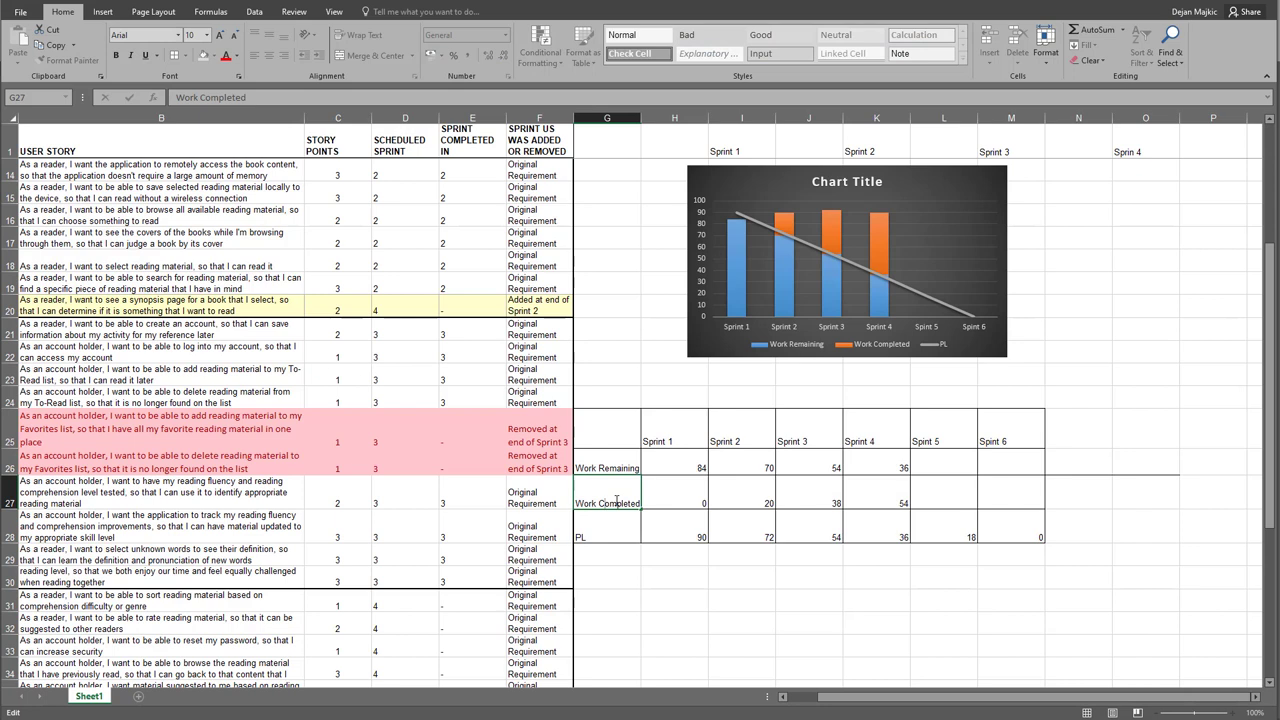
pyautogui.moveTo(576, 503); pyautogui.dragTo(641, 503)
pyautogui.write('Add or Removed')
pyautogui.press('Tab')
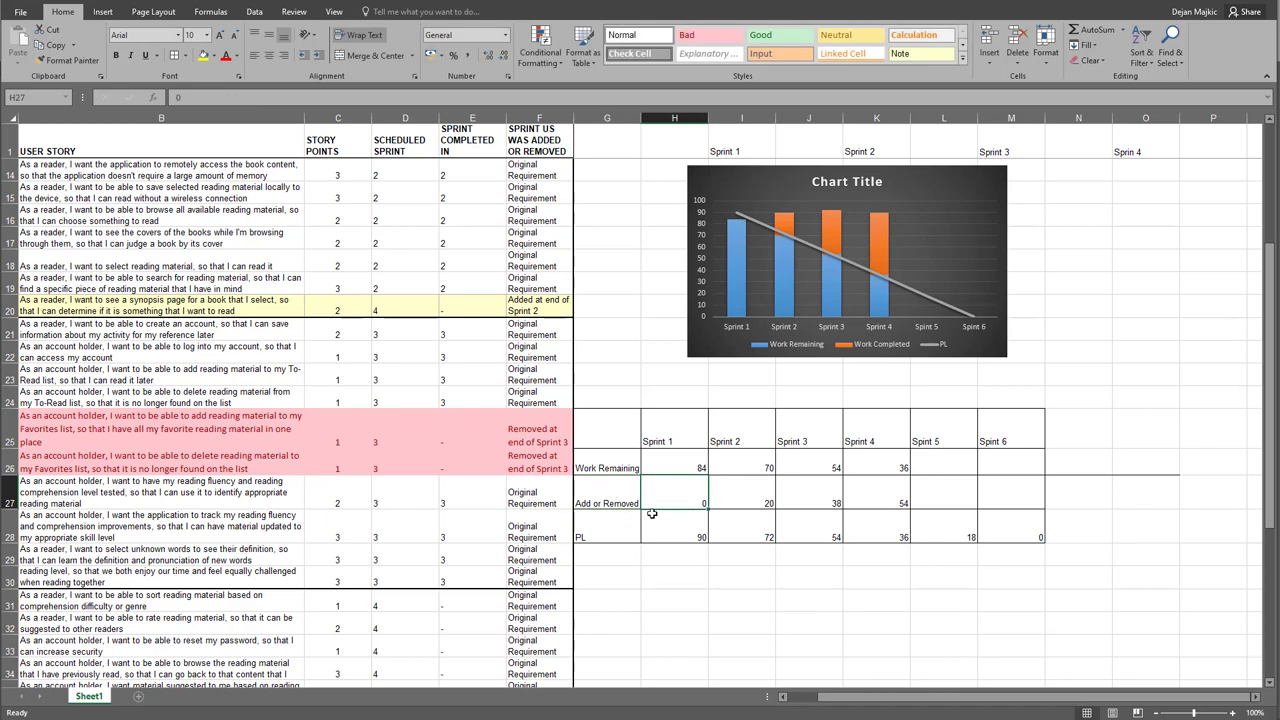
pyautogui.click(534, 302)
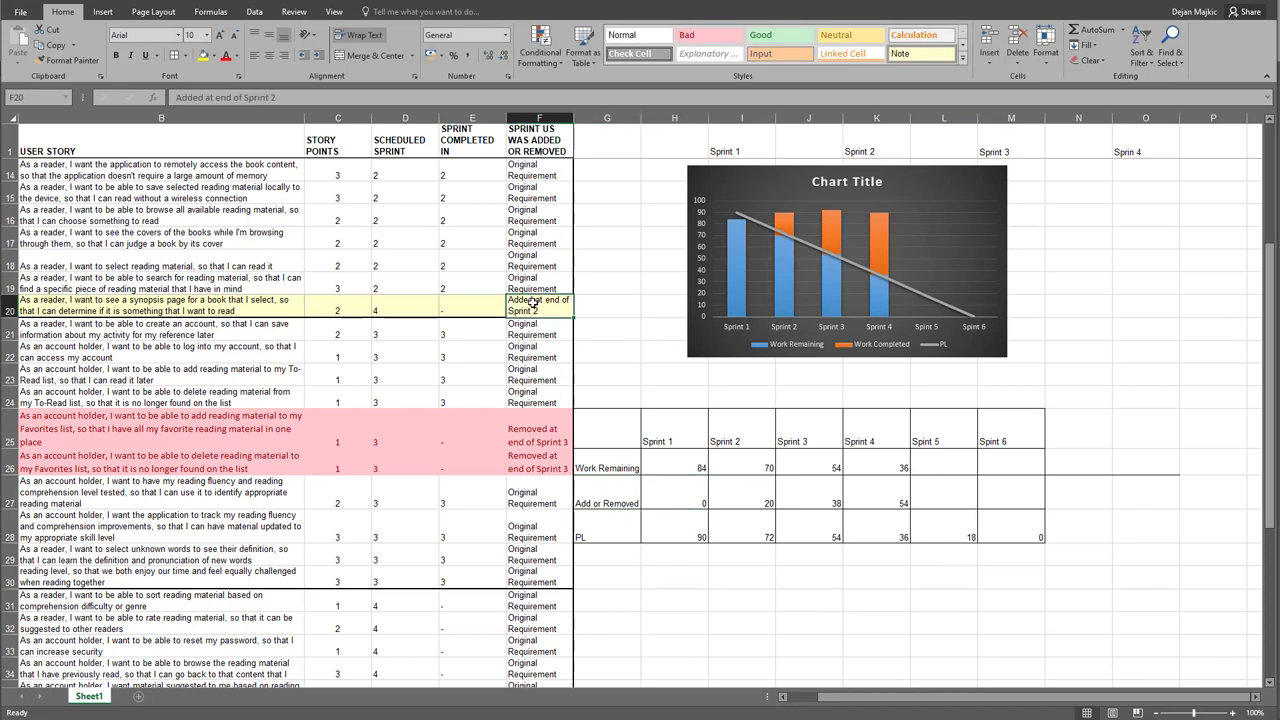
# Scroll the sheet to review the backlog entries and the lower sprint table
pyautogui.scroll(-4, 523, 486)
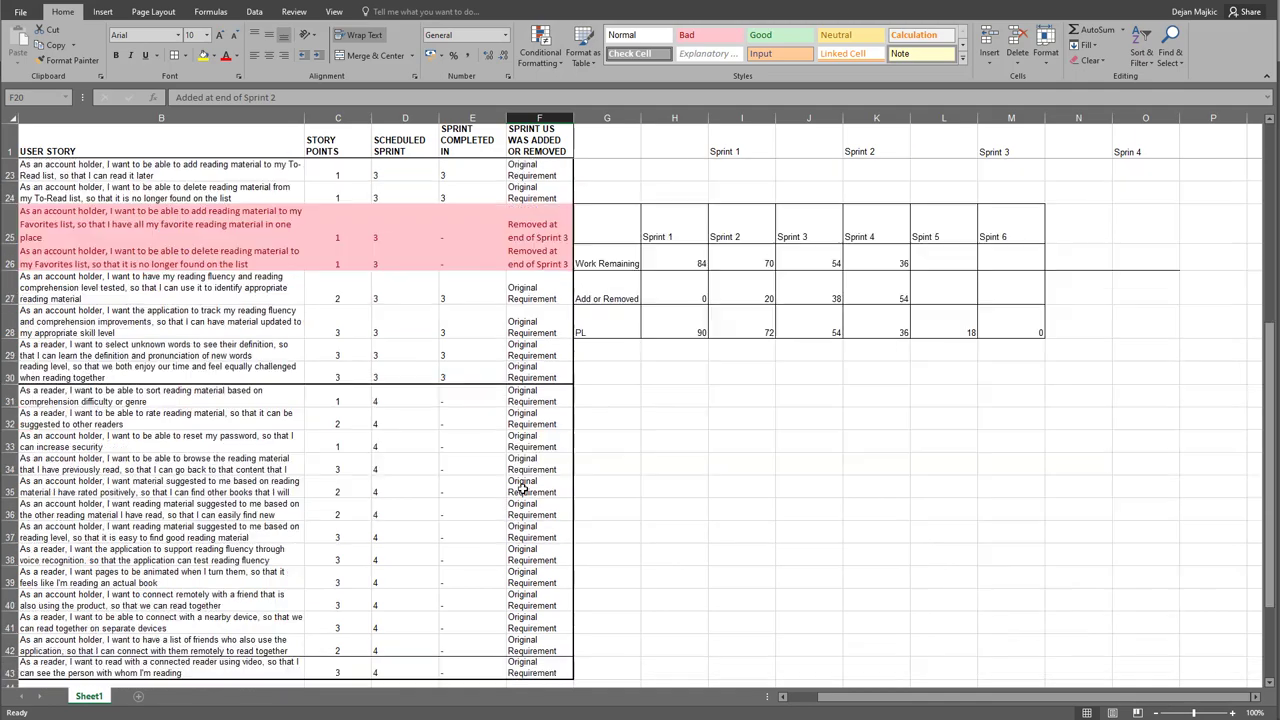
pyautogui.scroll(6, 521, 488)
pyautogui.scroll(3, 523, 484)
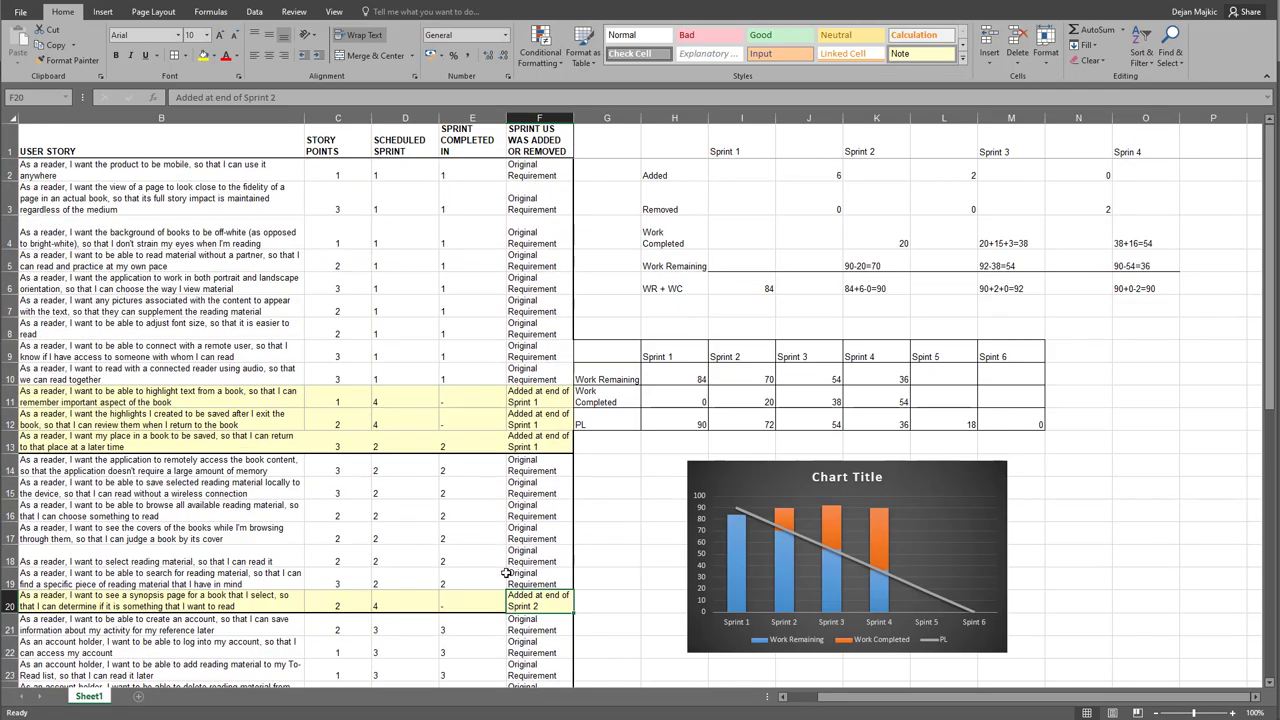
pyautogui.scroll(-5, 508, 585)
pyautogui.scroll(1, 511, 587)
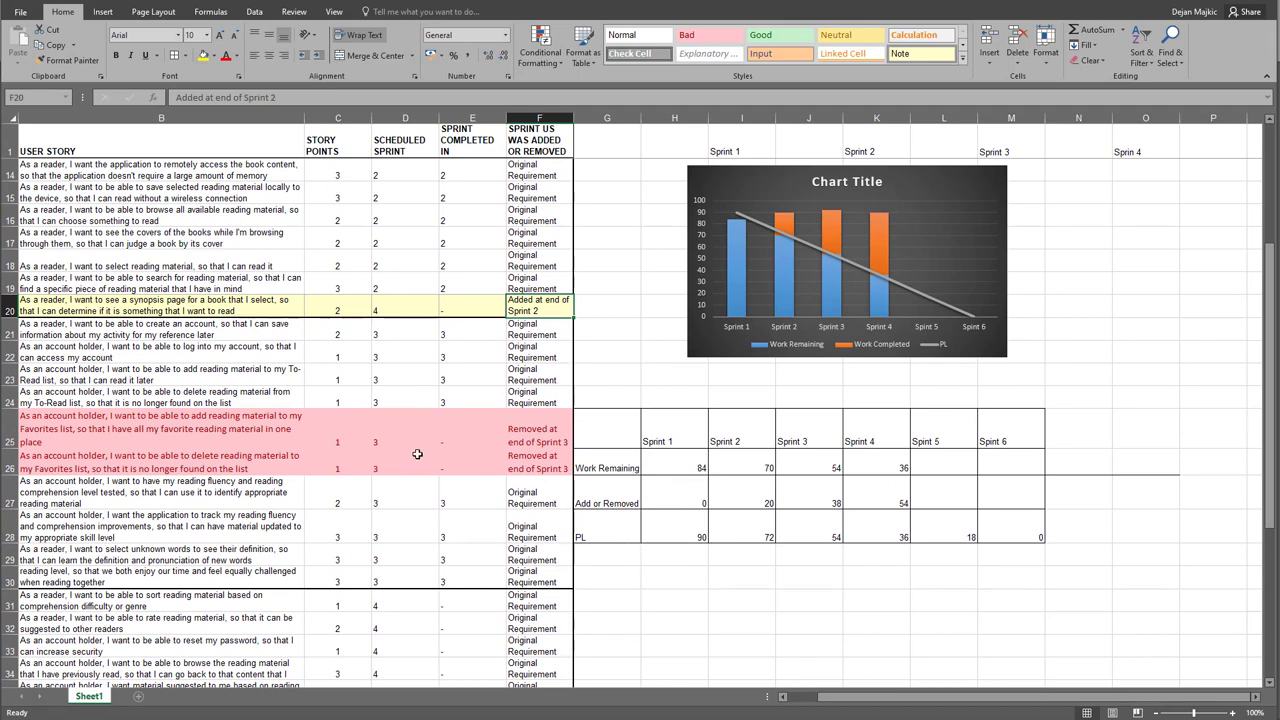
pyautogui.scroll(4, 426, 431)
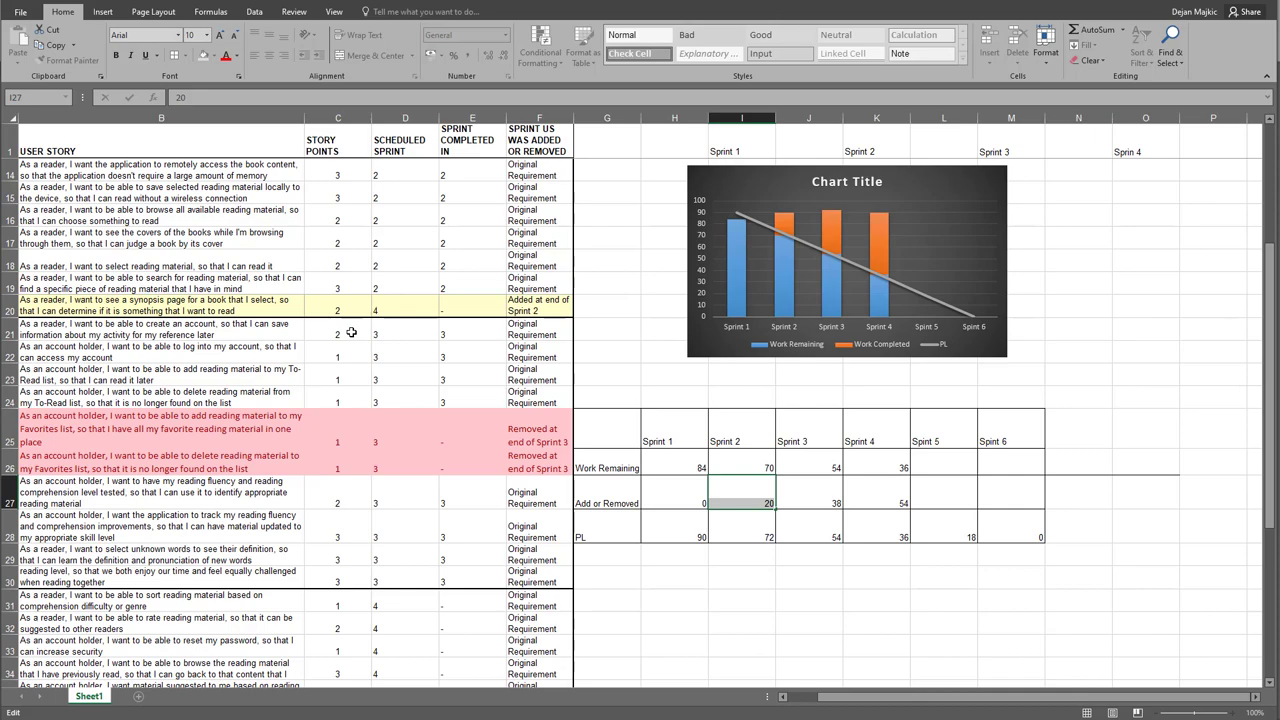
# Set the Add or Removed values to -6 for Sprint 2 and -8 for Sprint 3
pyautogui.scroll(4, 345, 390)
pyautogui.moveTo(338, 398); pyautogui.dragTo(338, 440)
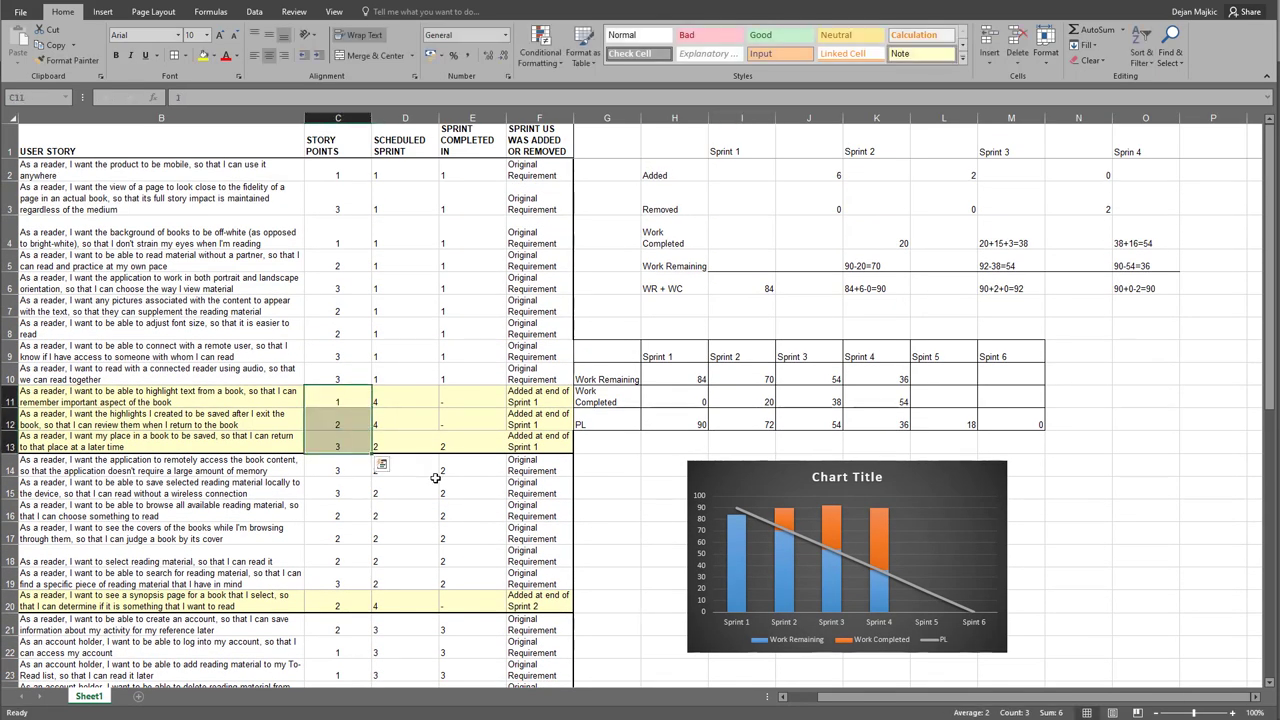
pyautogui.scroll(-4, 435, 478)
pyautogui.doubleClick(772, 504)
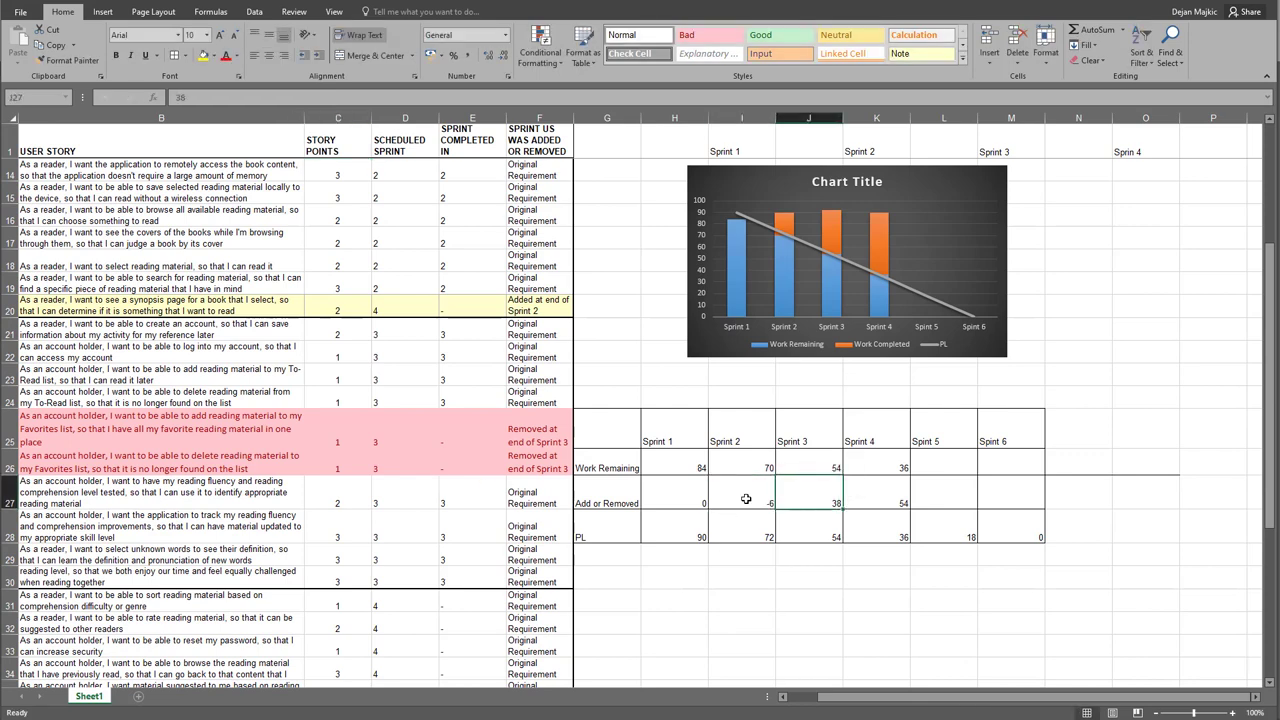
pyautogui.click(808, 482)
pyautogui.scroll(2, 414, 466)
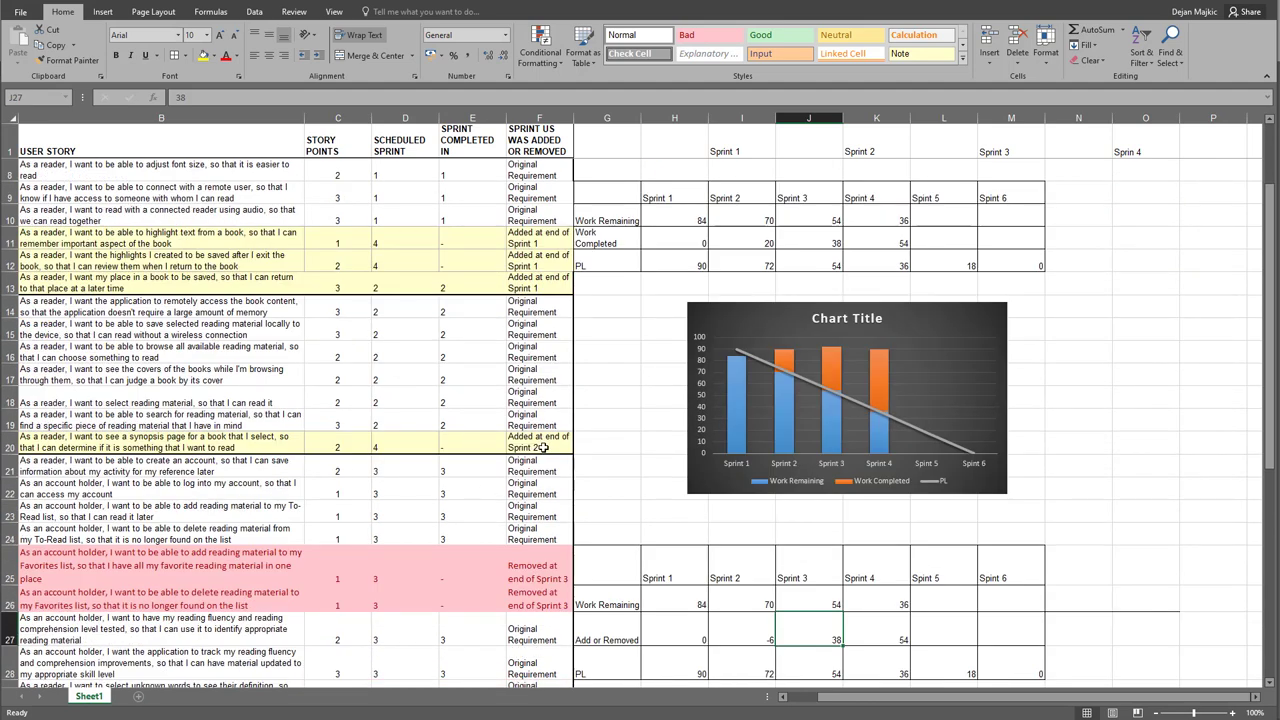
pyautogui.click(336, 447)
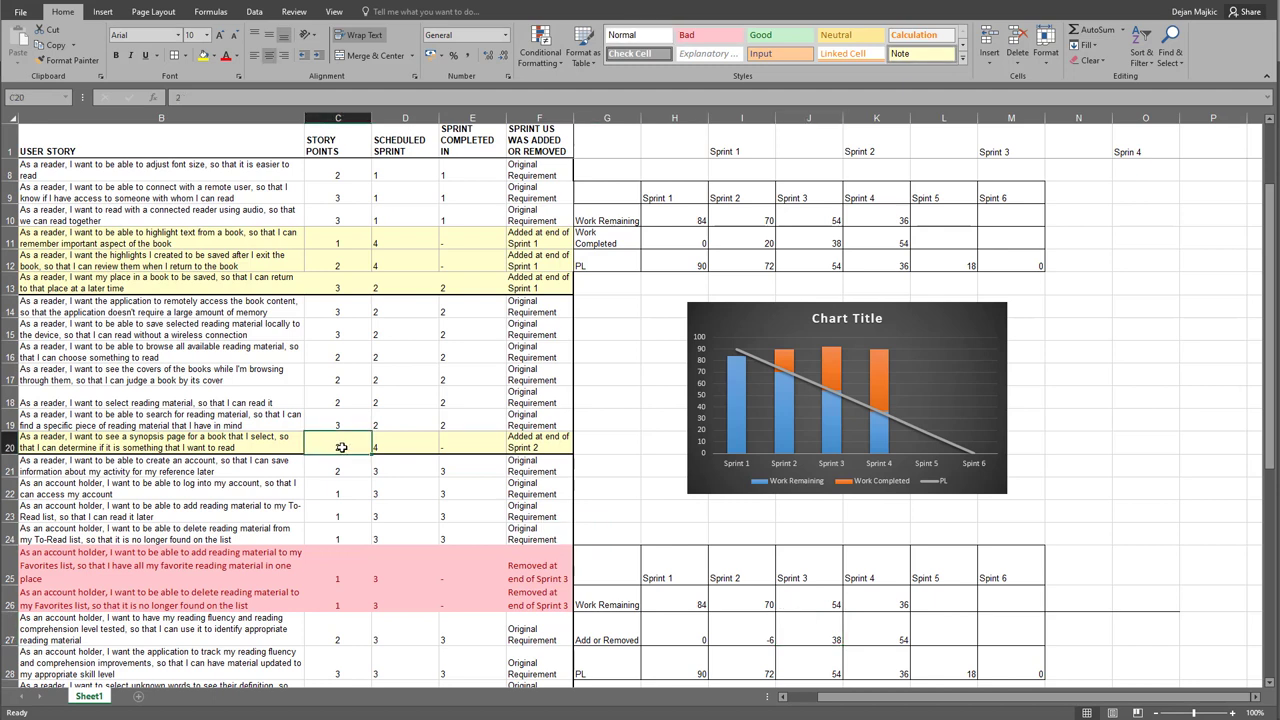
pyautogui.doubleClick(817, 637)
pyautogui.doubleClick(818, 638)
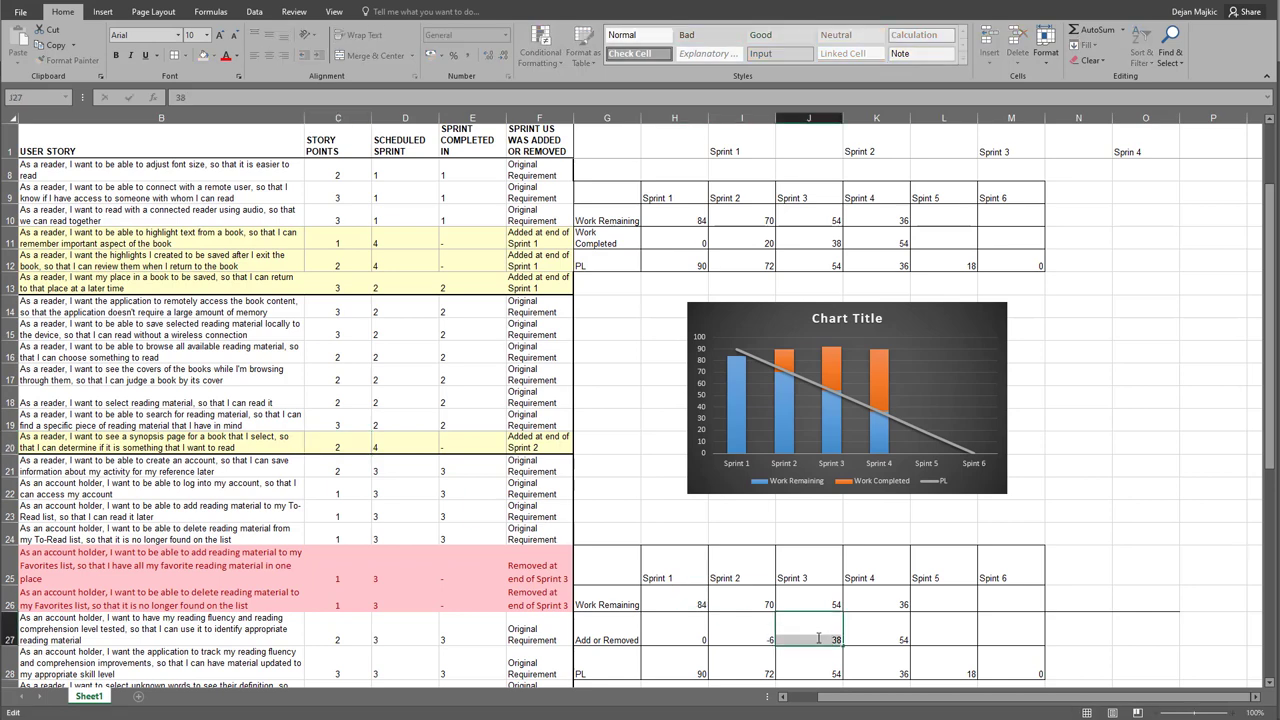
pyautogui.write('-8')
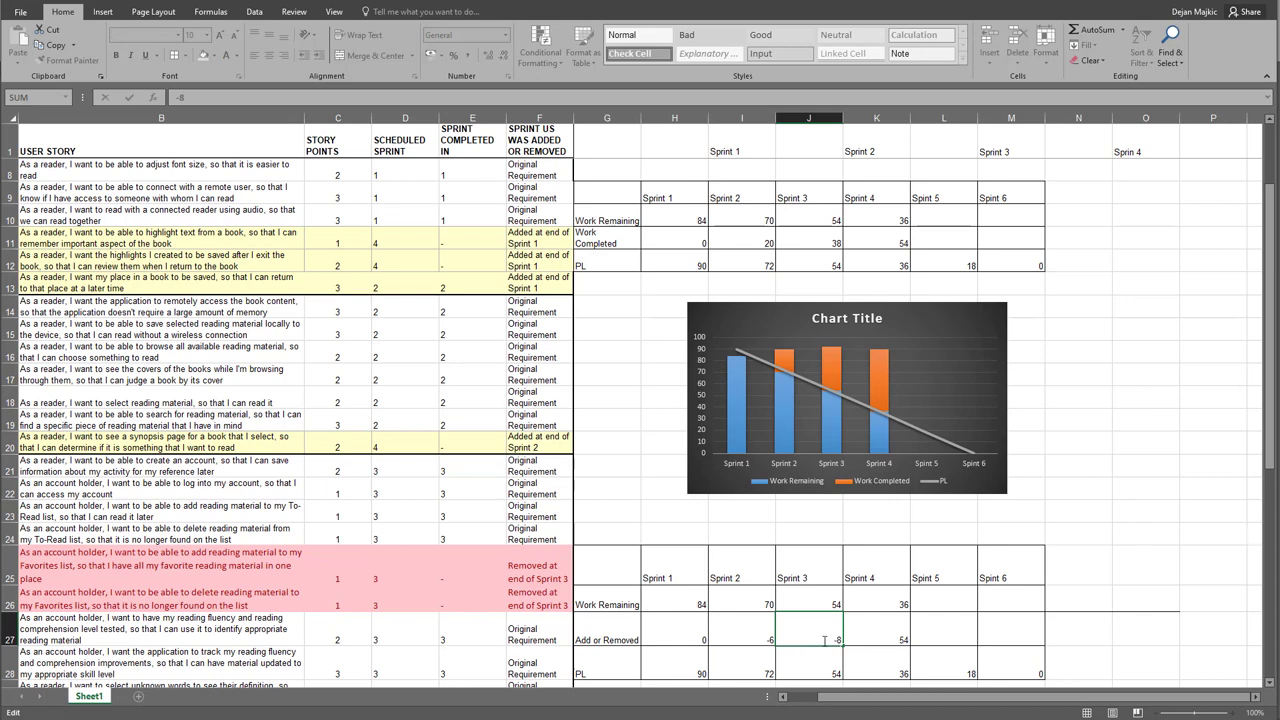
pyautogui.click(897, 640)
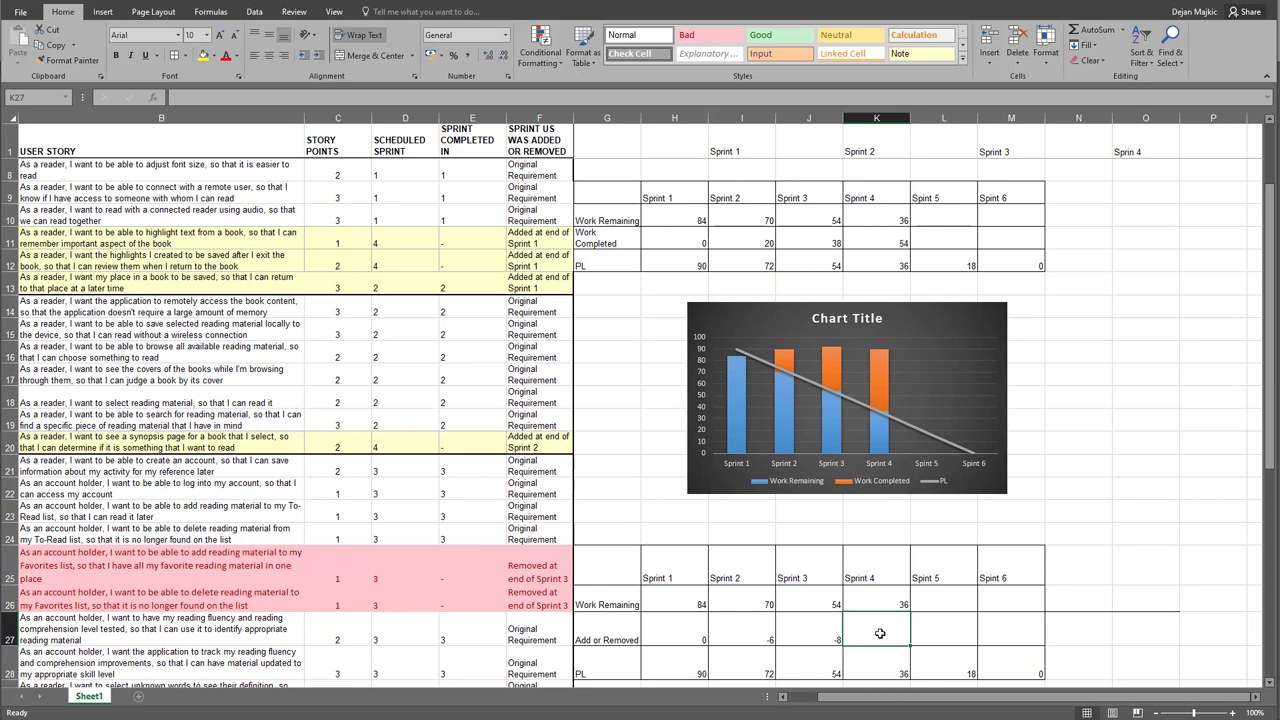
# Enter -6 as the Add or Removed value for Sprints 4, 5 and 6
pyautogui.write('-6')
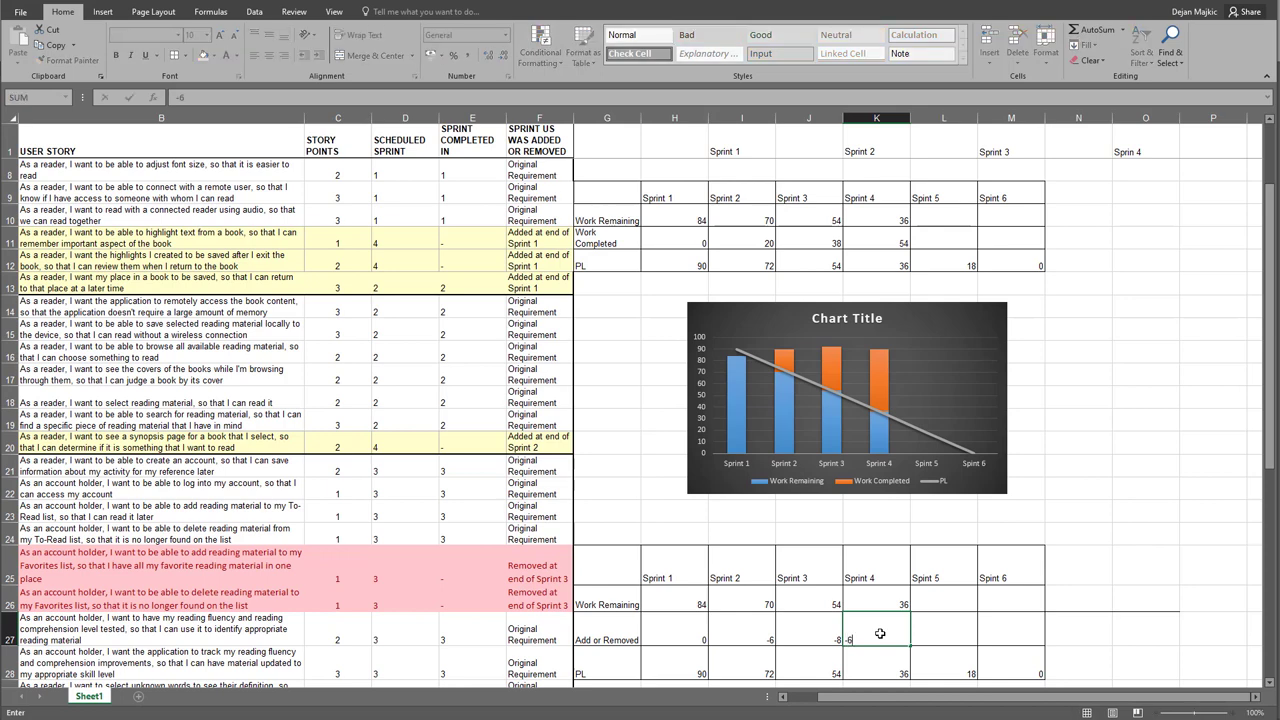
pyautogui.press('Tab')
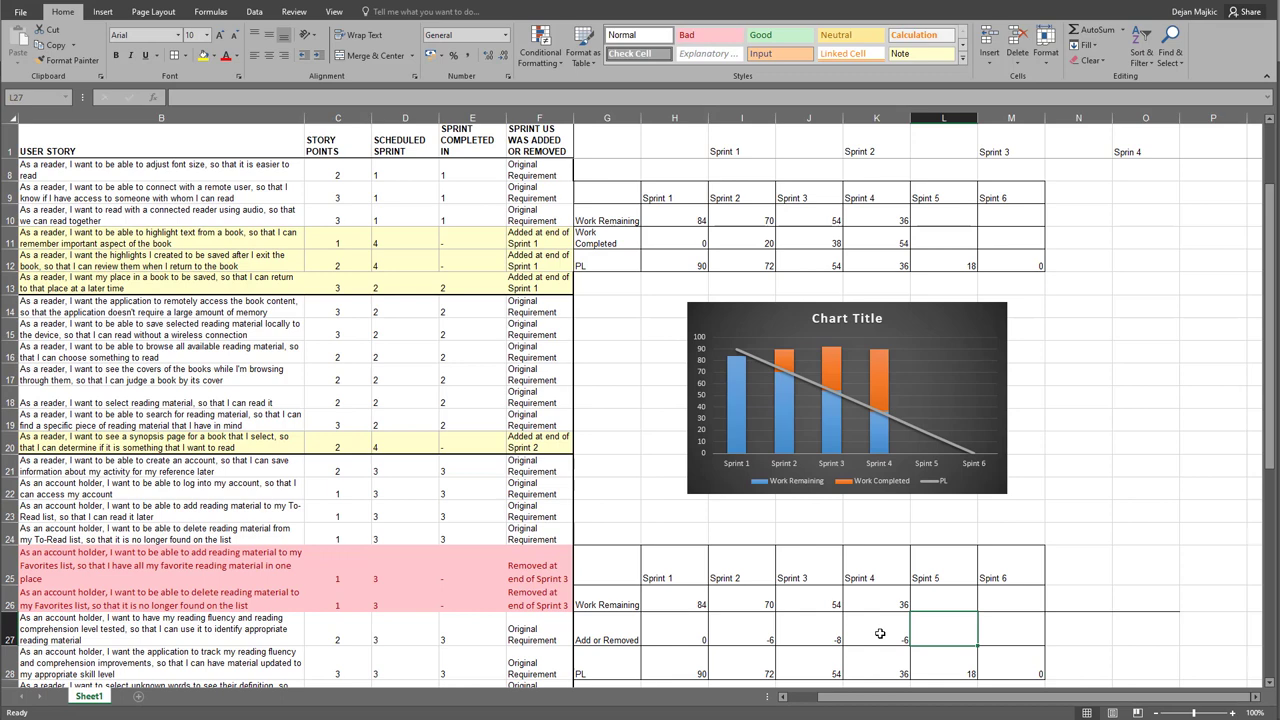
pyautogui.write('-6')
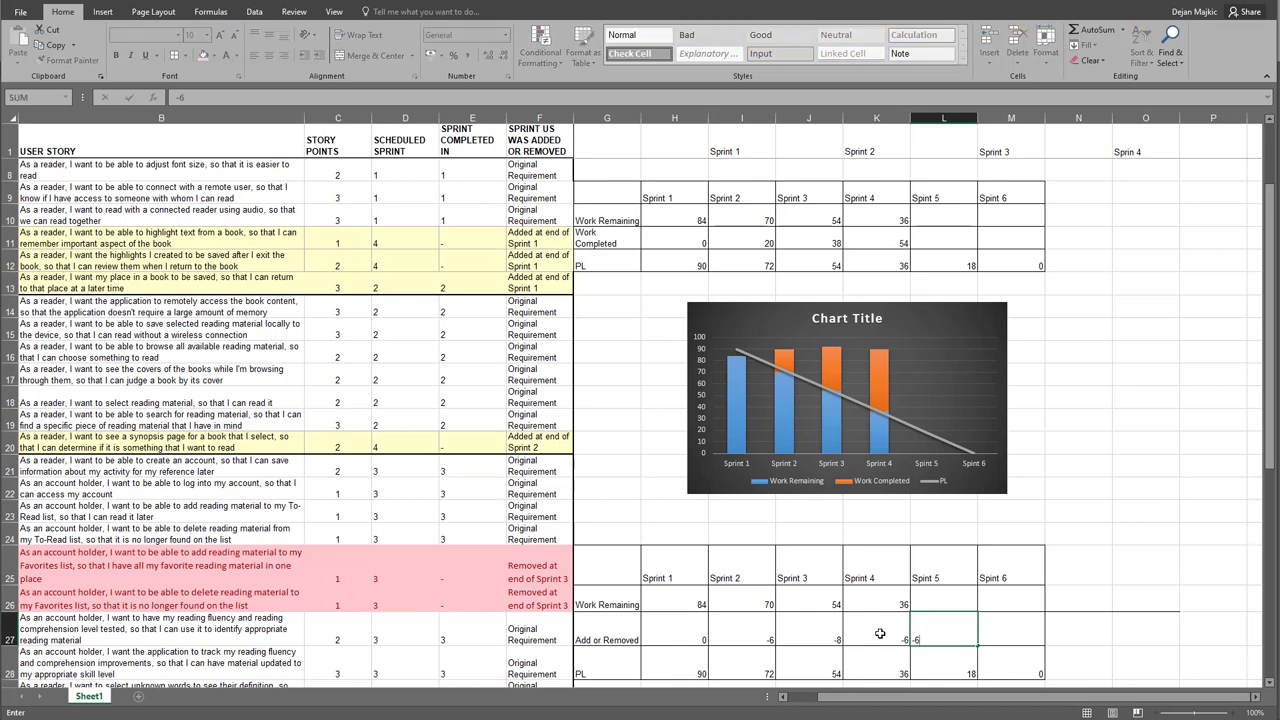
pyautogui.press('Tab')
pyautogui.write('-6')
pyautogui.press('Tab')
pyautogui.scroll(-1, 880, 634)
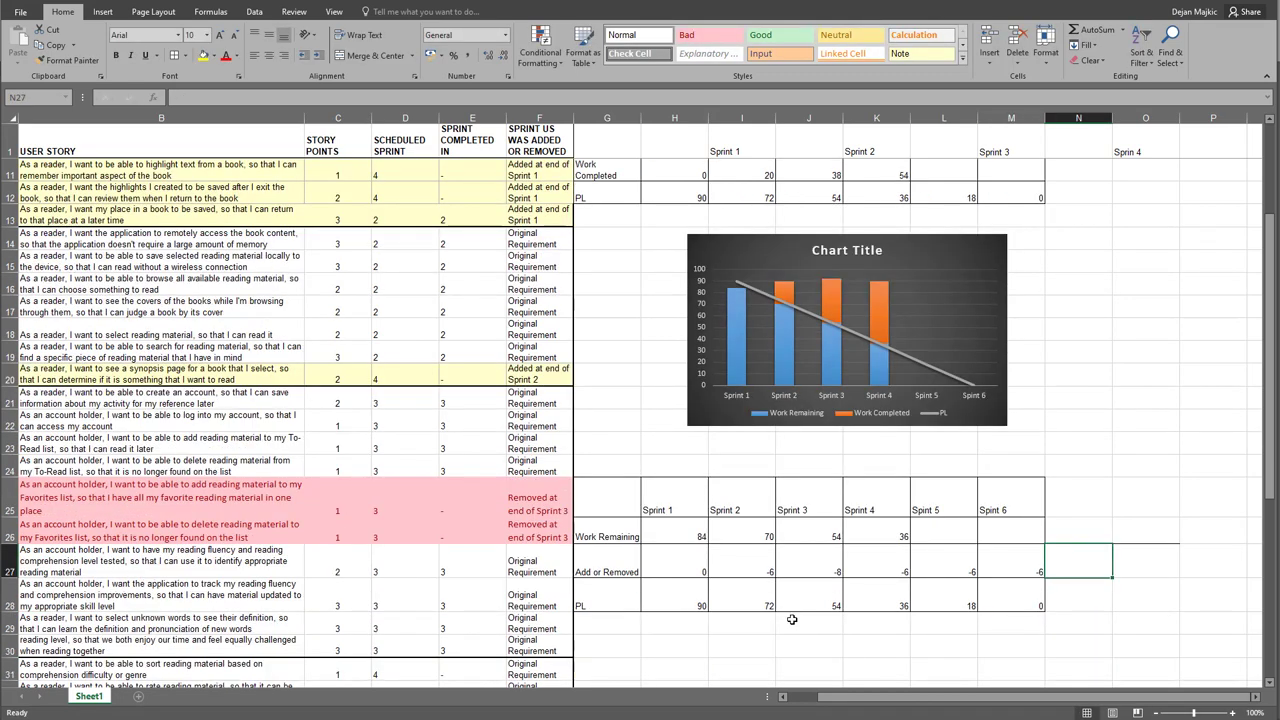
# Change the PL values for Sprints 1 and 2 to 84 and 66
pyautogui.click(680, 606)
pyautogui.doubleClick(680, 606)
pyautogui.doubleClick(700, 606)
pyautogui.write('84')
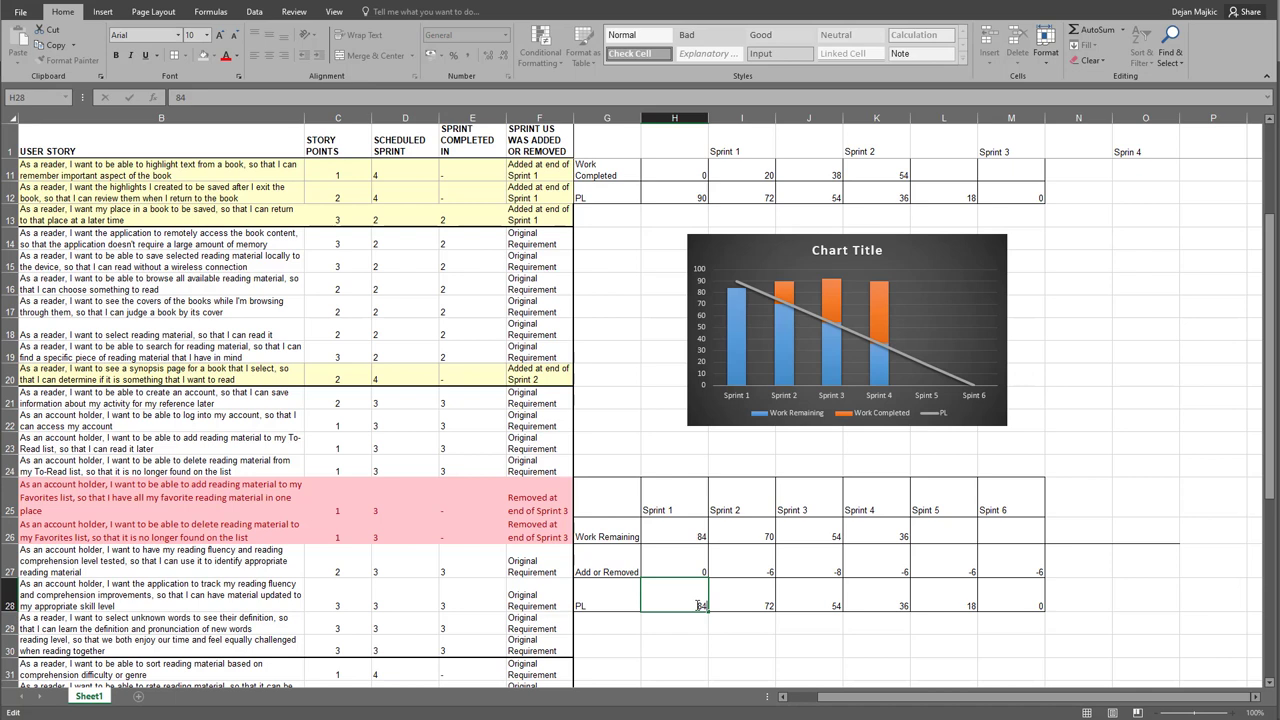
pyautogui.click(751, 600)
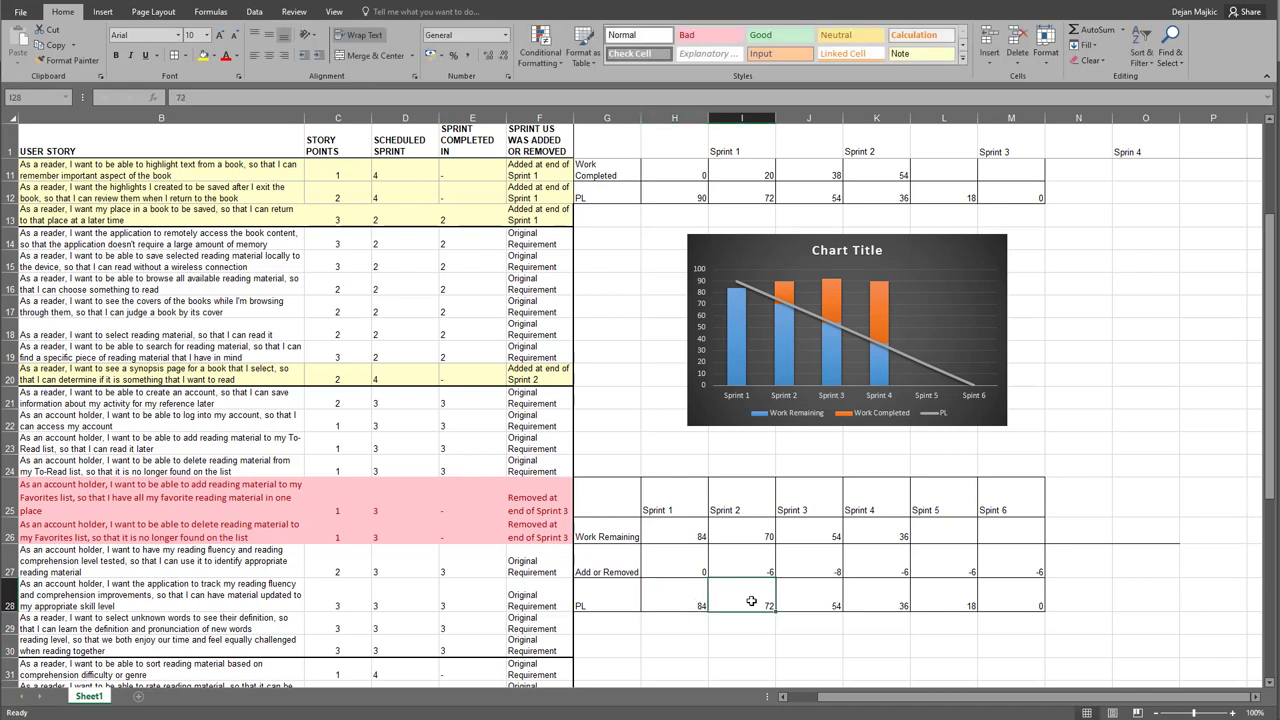
pyautogui.doubleClick(768, 605)
pyautogui.write('66')
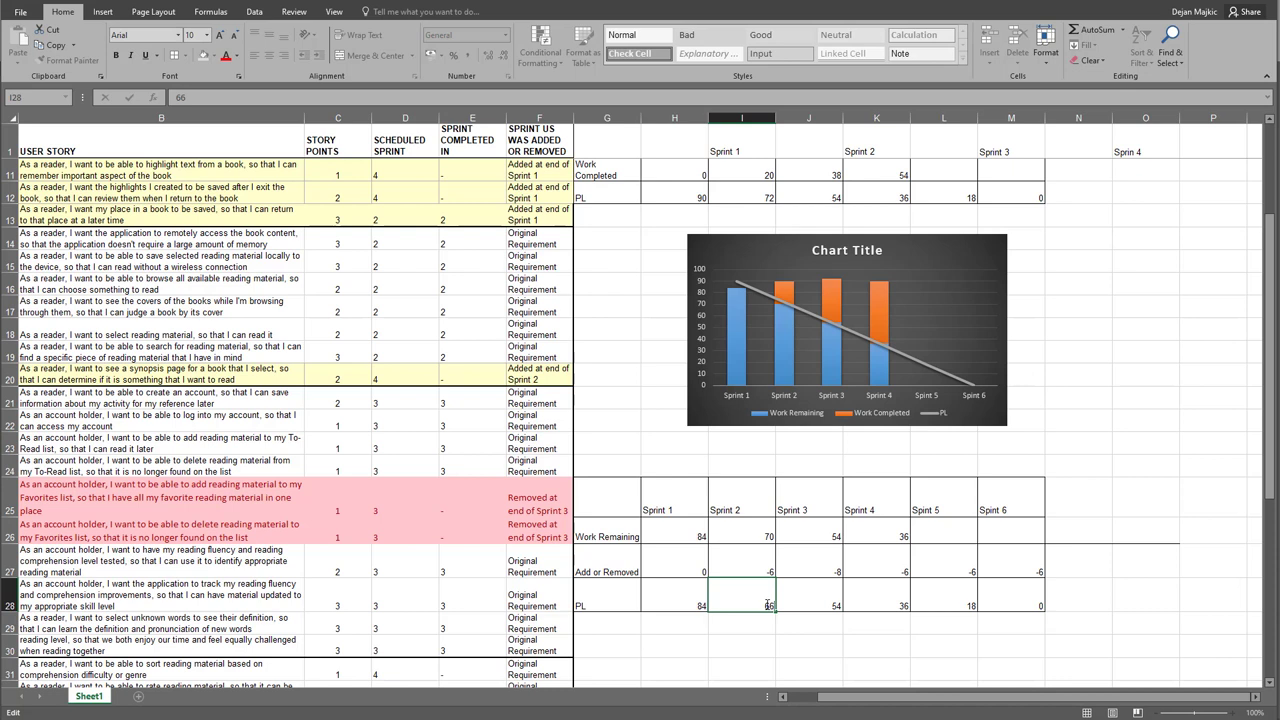
pyautogui.press('Tab')
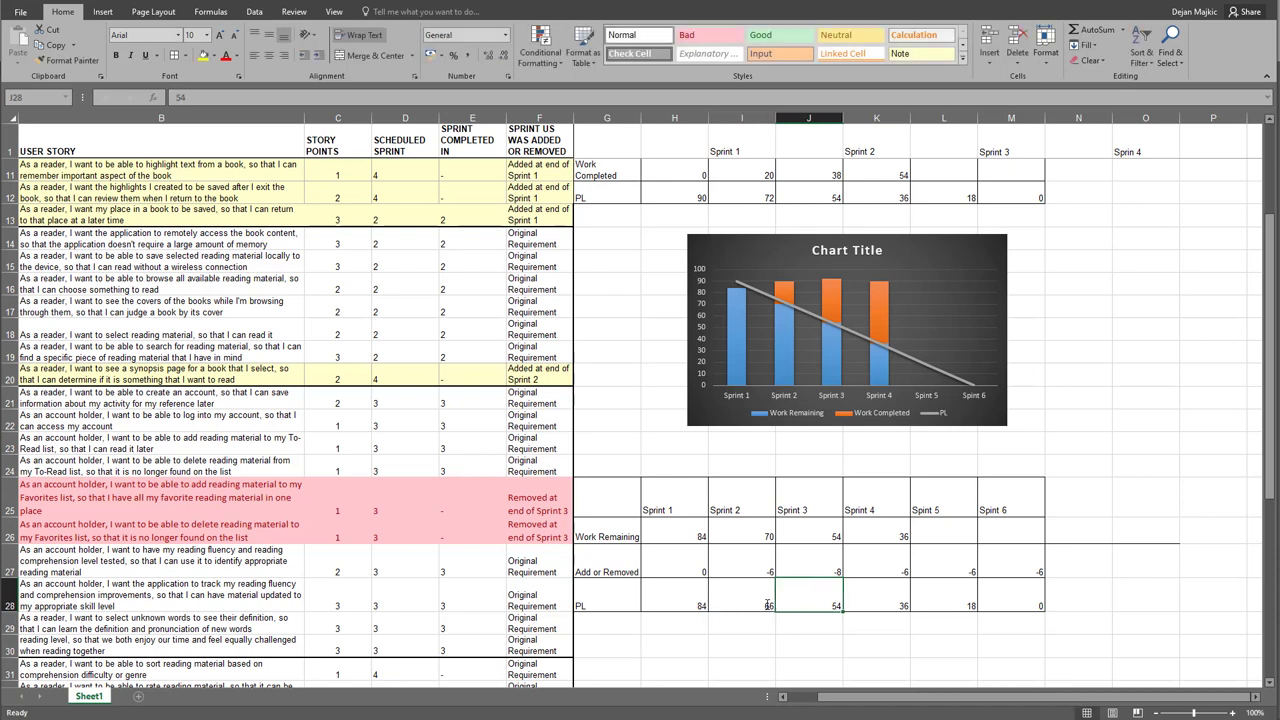
# Set the PL values for Sprints 3–6 to 48, 30, 12 and -6
pyautogui.write('48')
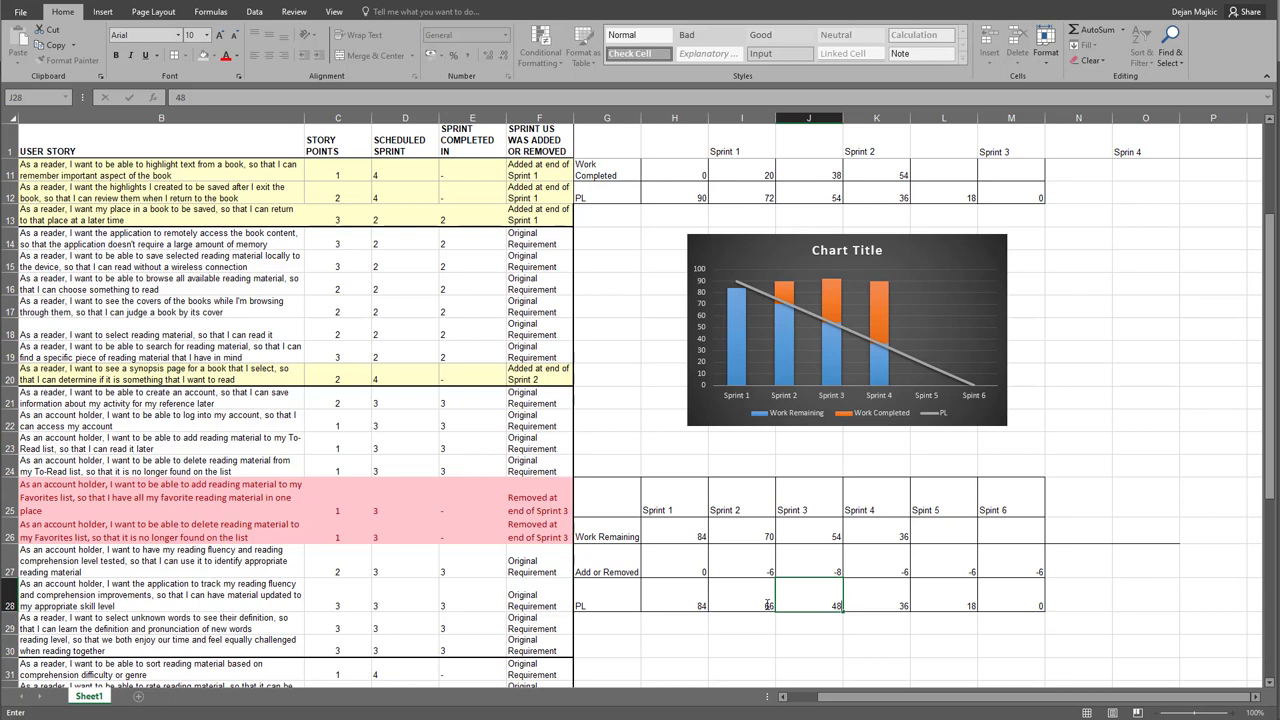
pyautogui.press('Tab')
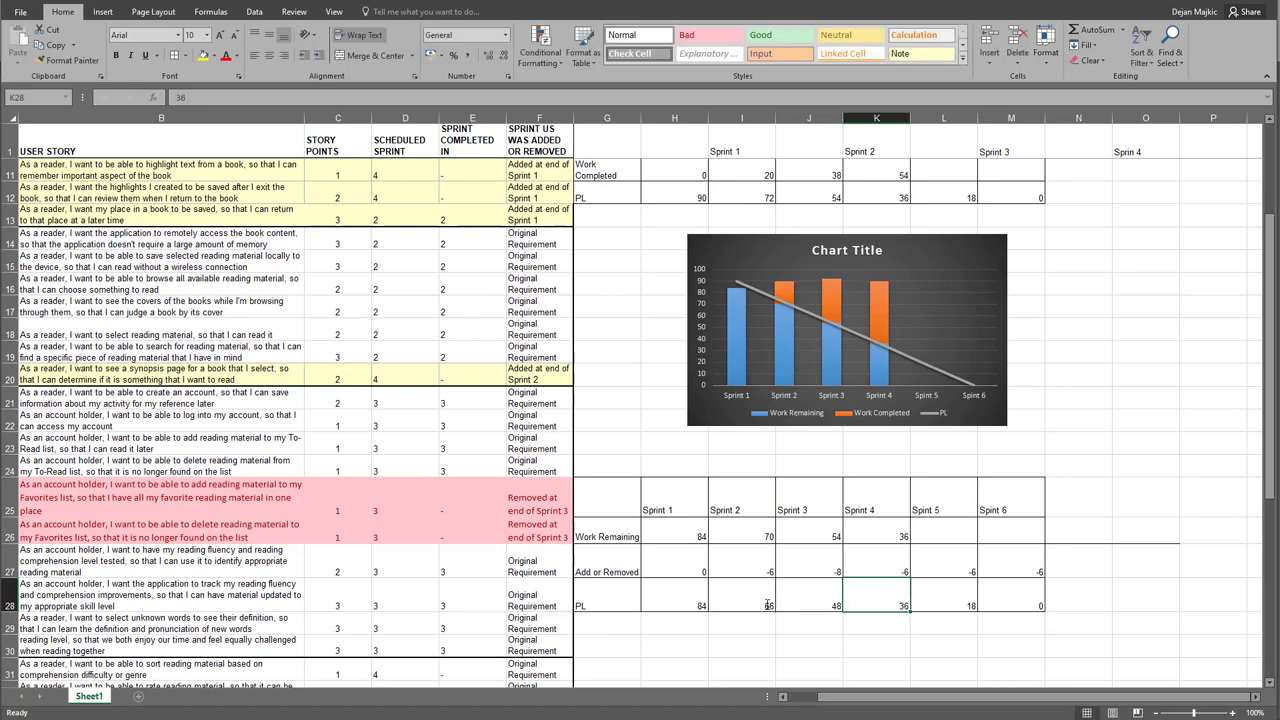
pyautogui.write('30')
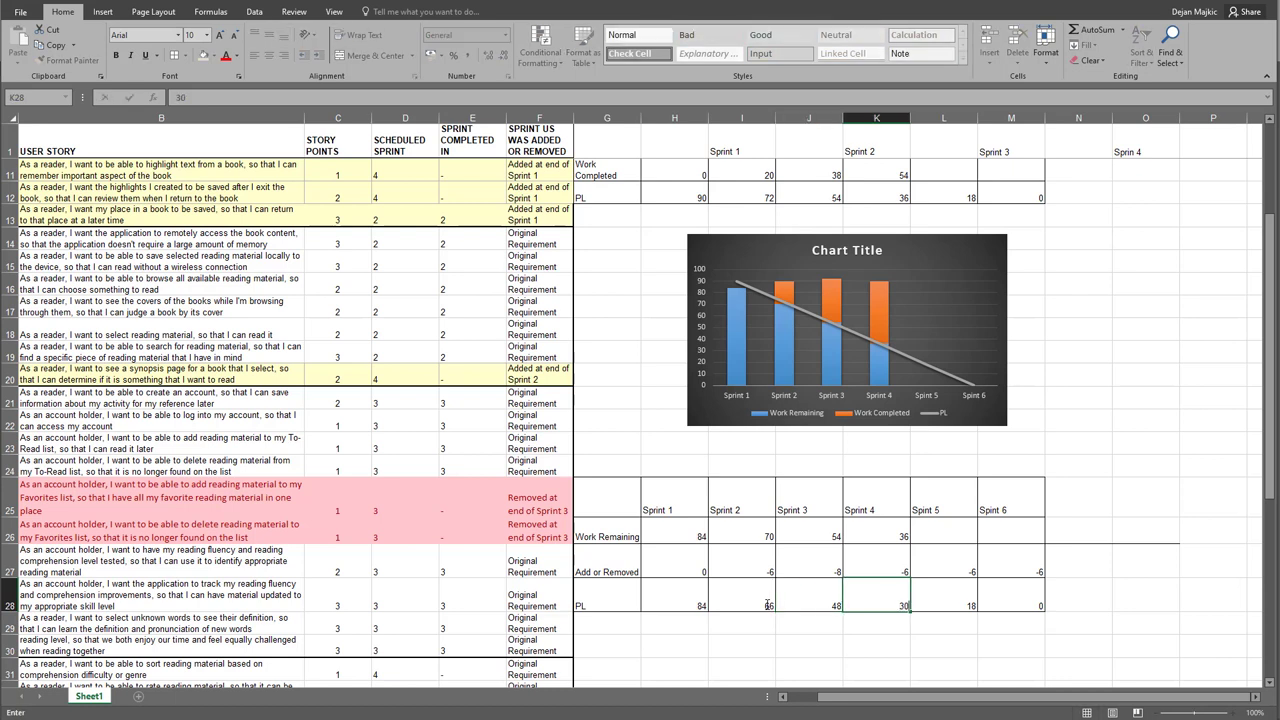
pyautogui.press('Tab')
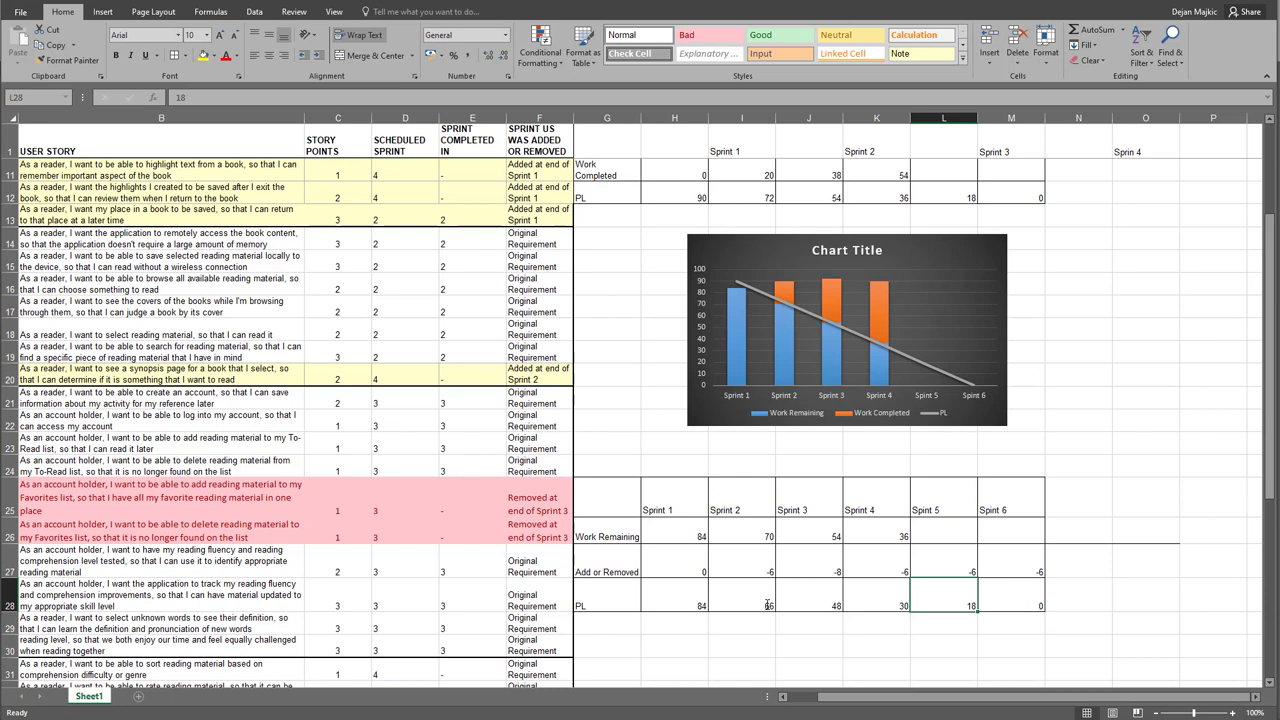
pyautogui.write('12')
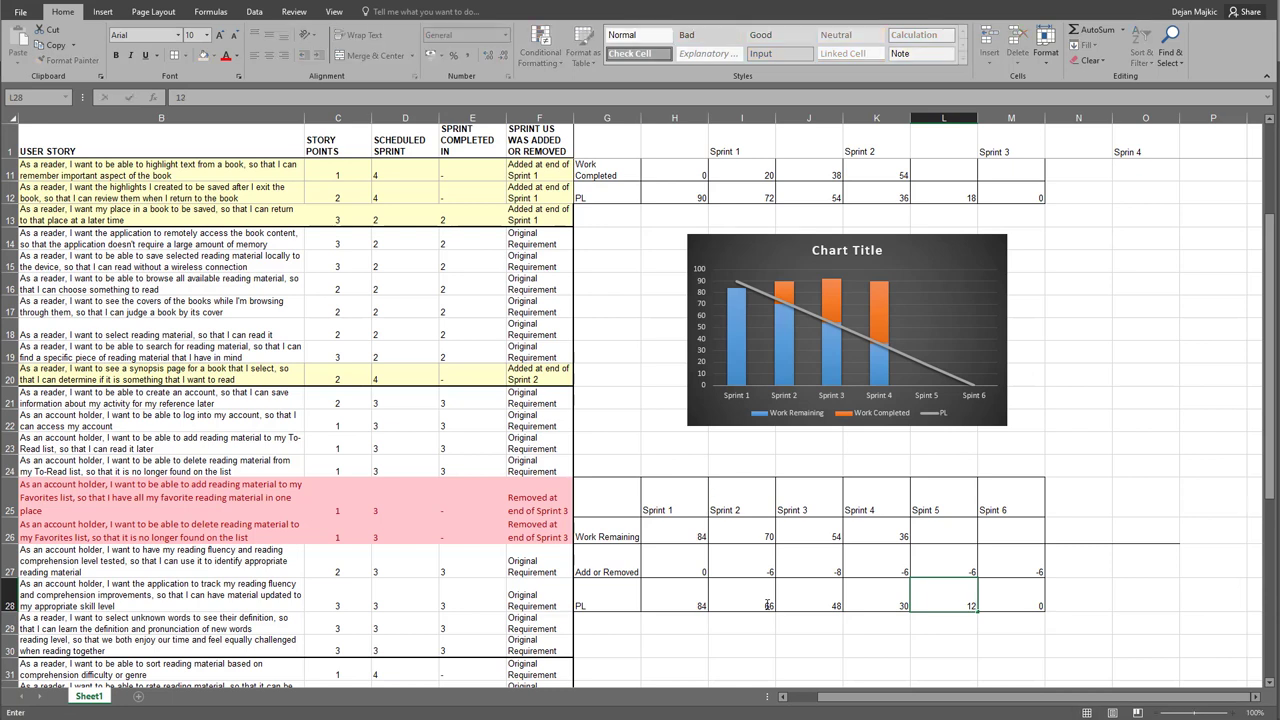
pyautogui.press('Tab')
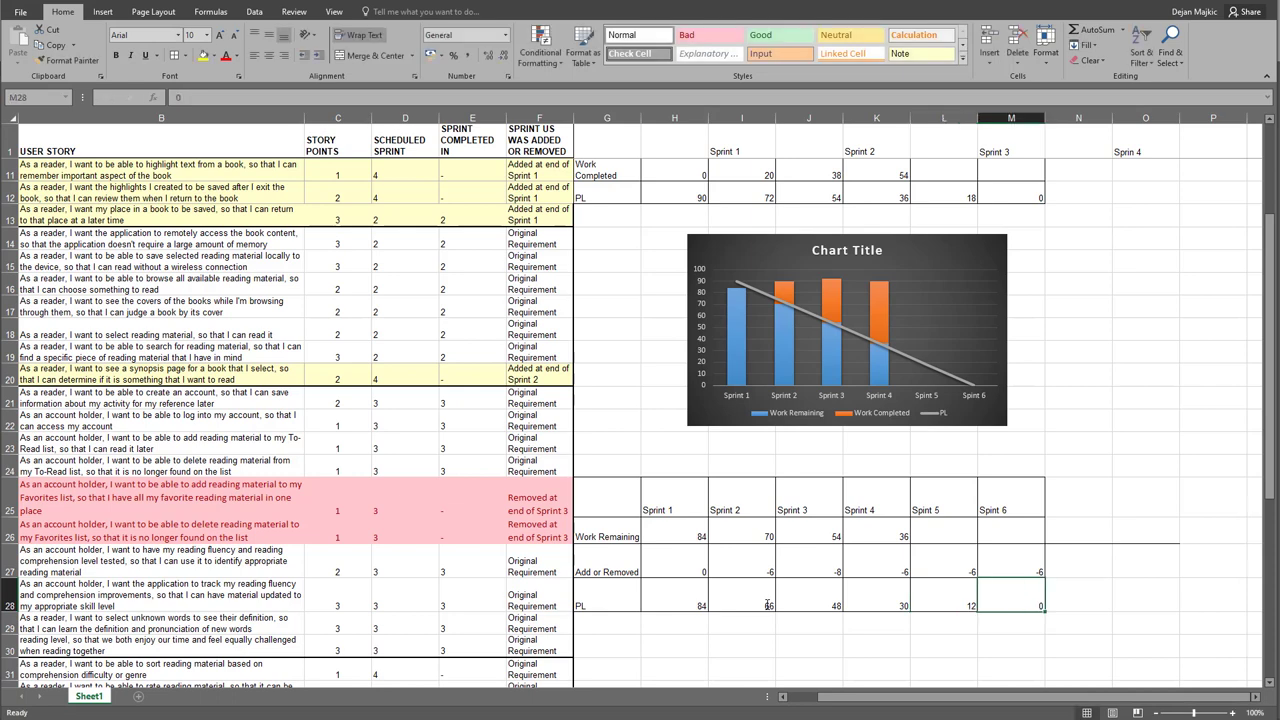
pyautogui.write('-6')
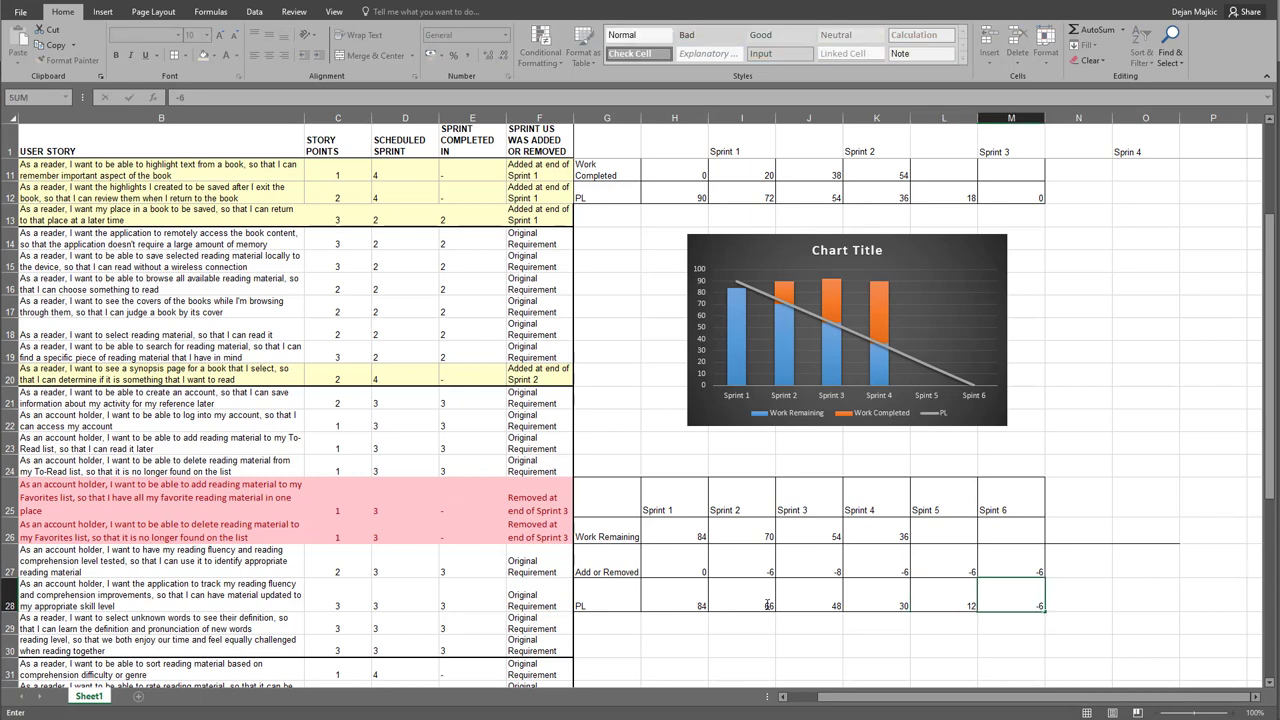
pyautogui.press('Tab')
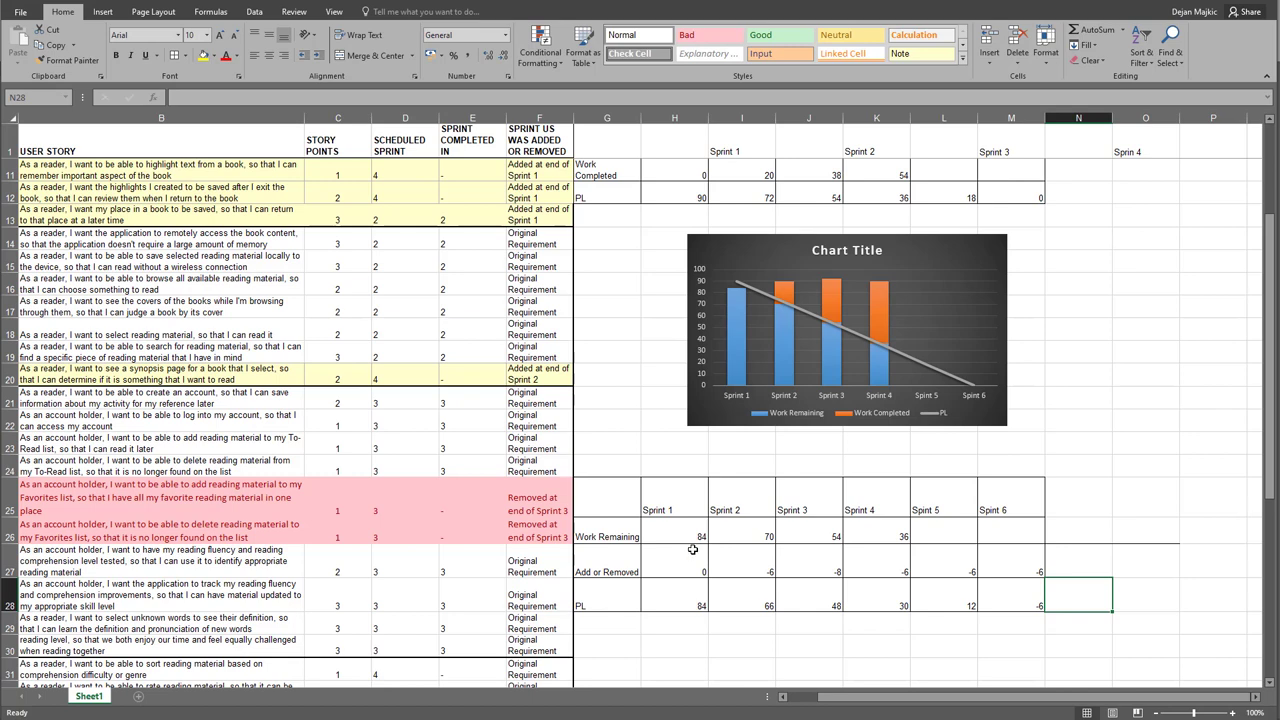
# Insert a line-with-markers chart of G25:M28 and place it beneath the lower table
pyautogui.moveTo(602, 504); pyautogui.dragTo(1013, 603)
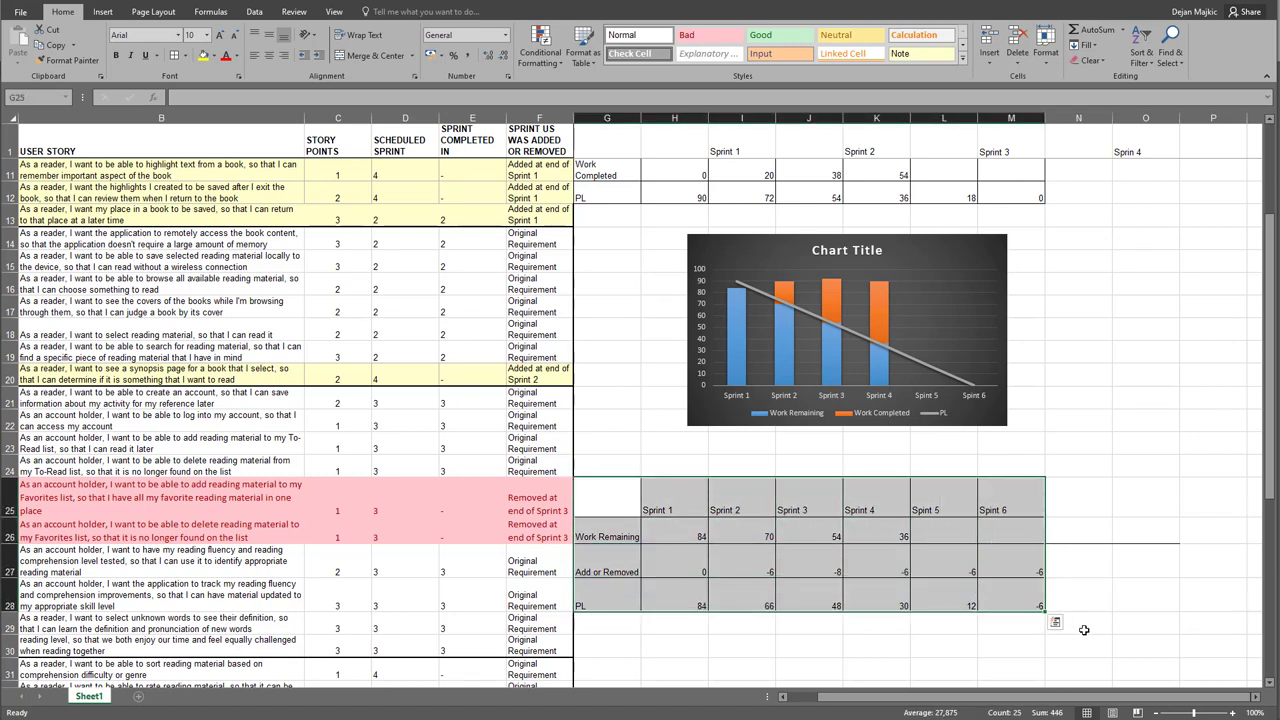
pyautogui.scroll(-3, 1127, 527)
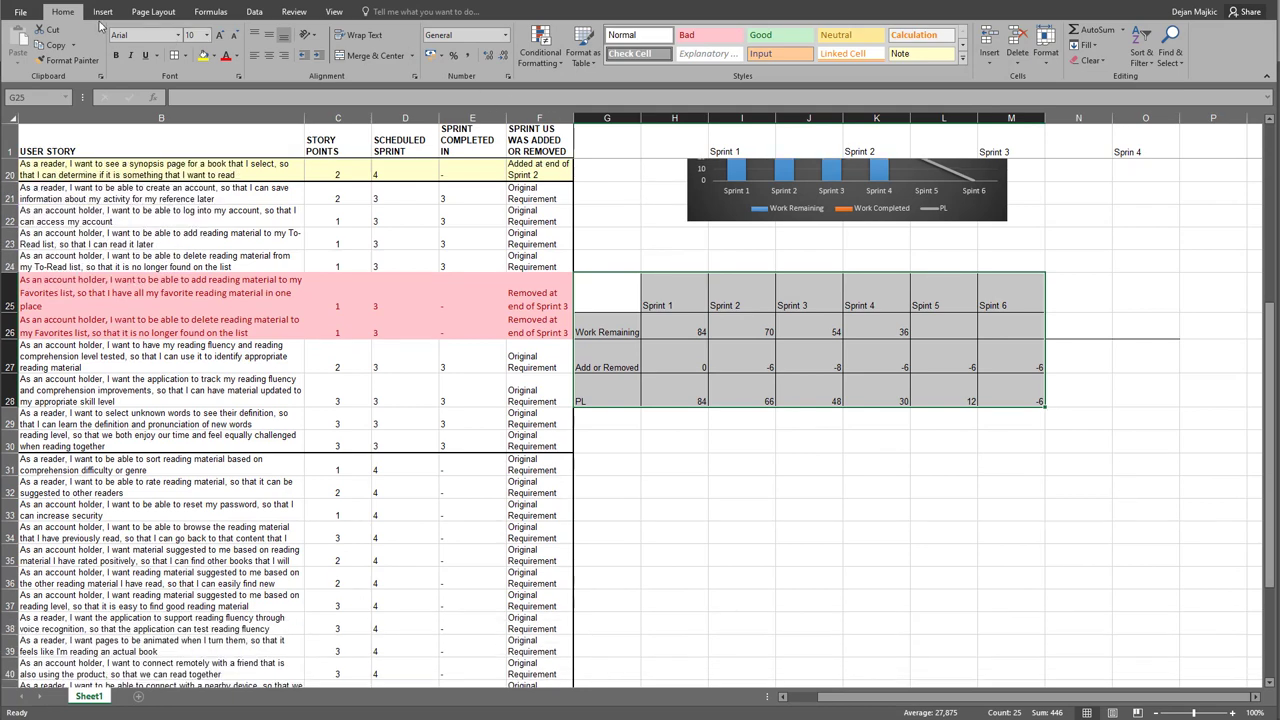
pyautogui.click(100, 13)
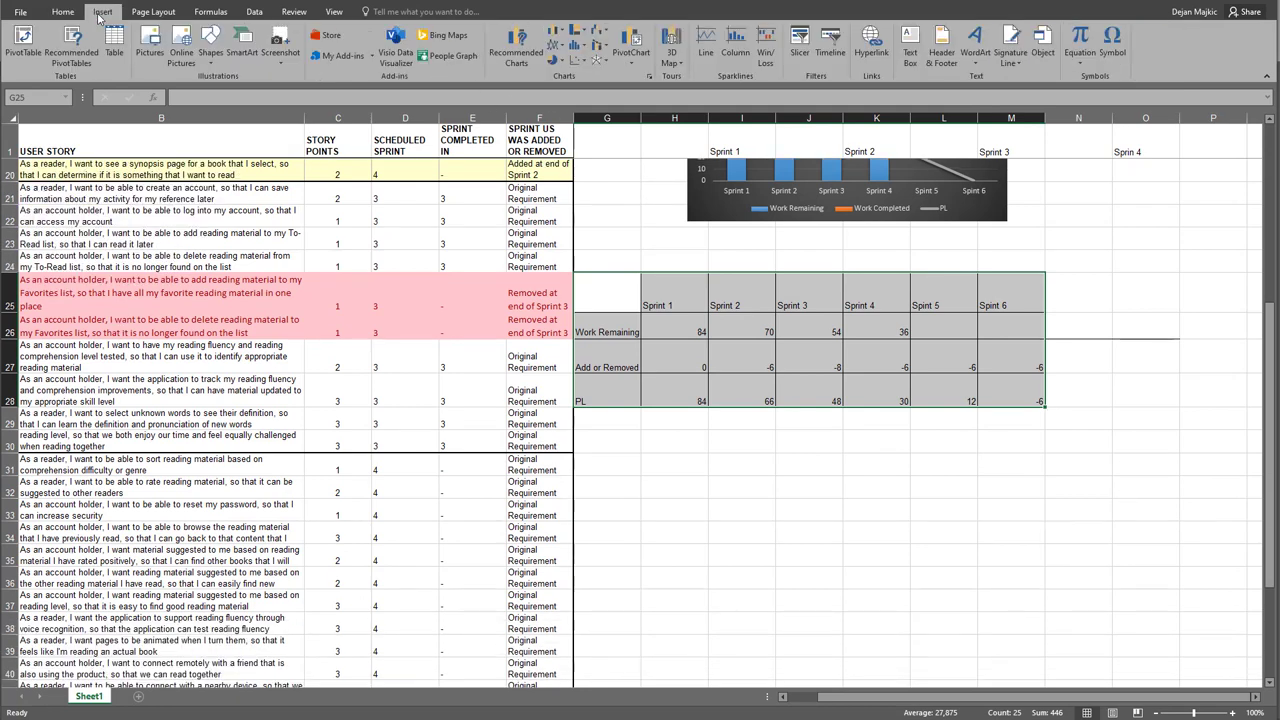
pyautogui.click(557, 47)
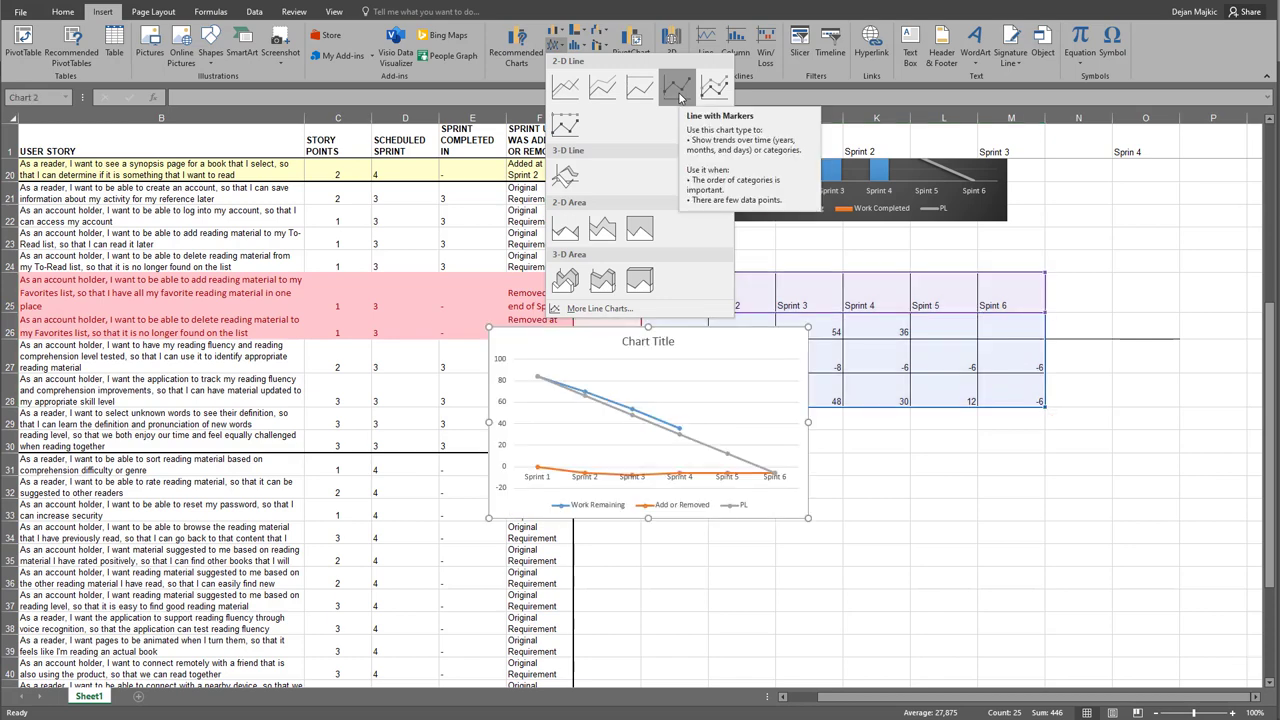
pyautogui.click(679, 95)
pyautogui.moveTo(720, 342); pyautogui.dragTo(936, 470)
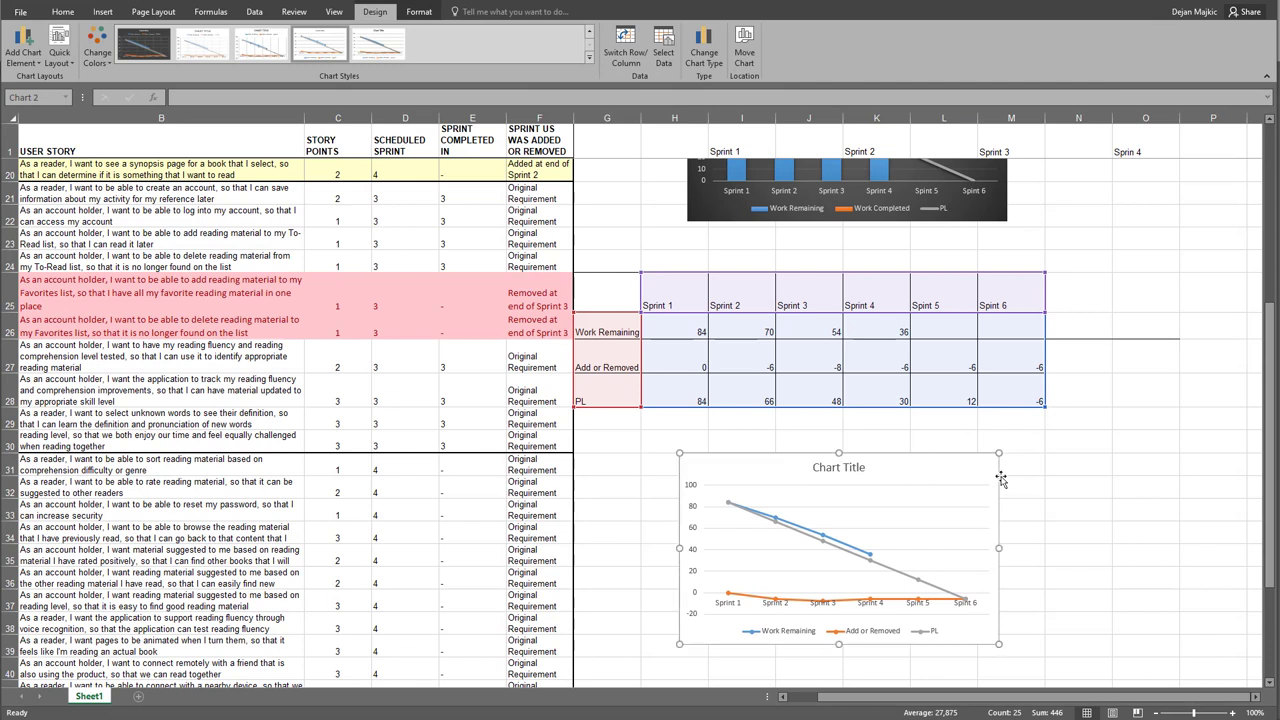